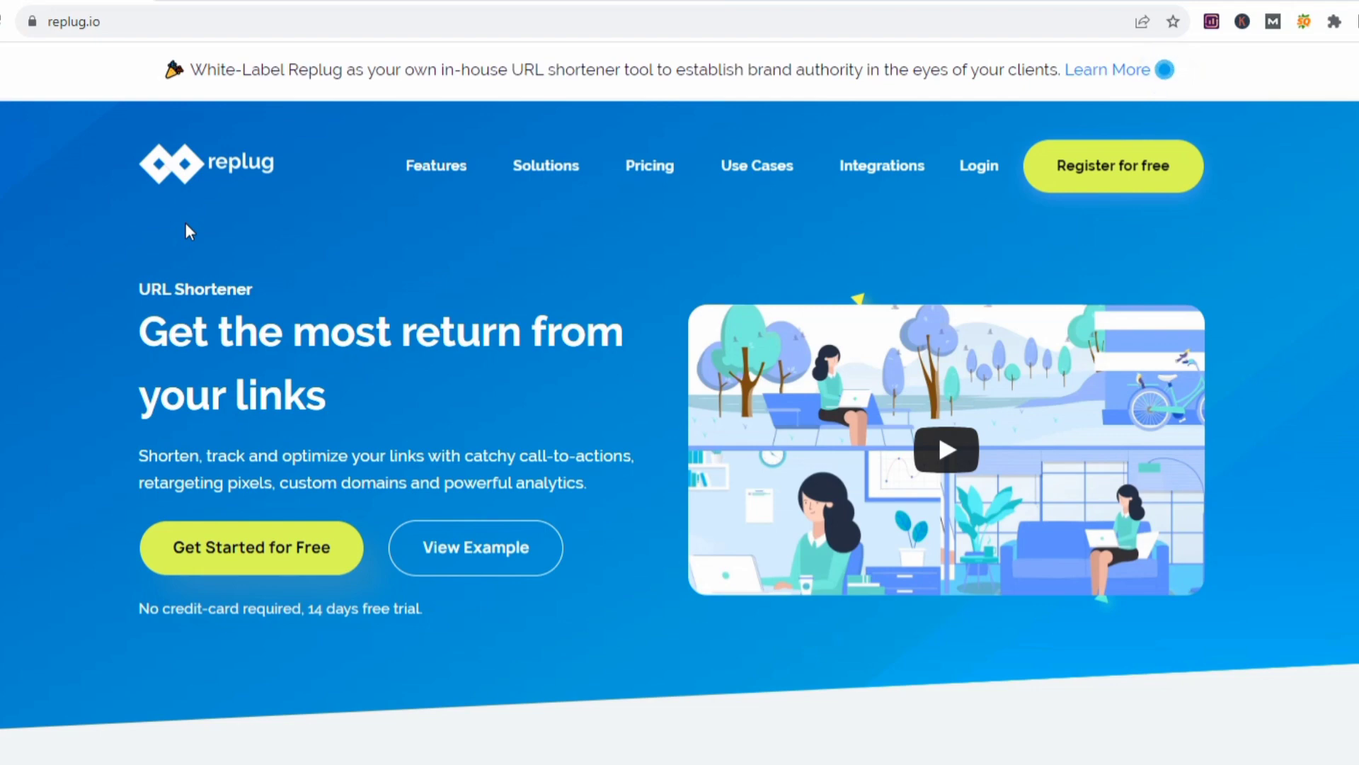
- Look over the Replug homepage and start the registration for a free account
{"action": "scroll", "coordinate": [185, 222], "scroll_direction": "down", "scroll_amount": 15}
{"action": "scroll", "coordinate": [185, 223], "scroll_direction": "up", "scroll_amount": 5}
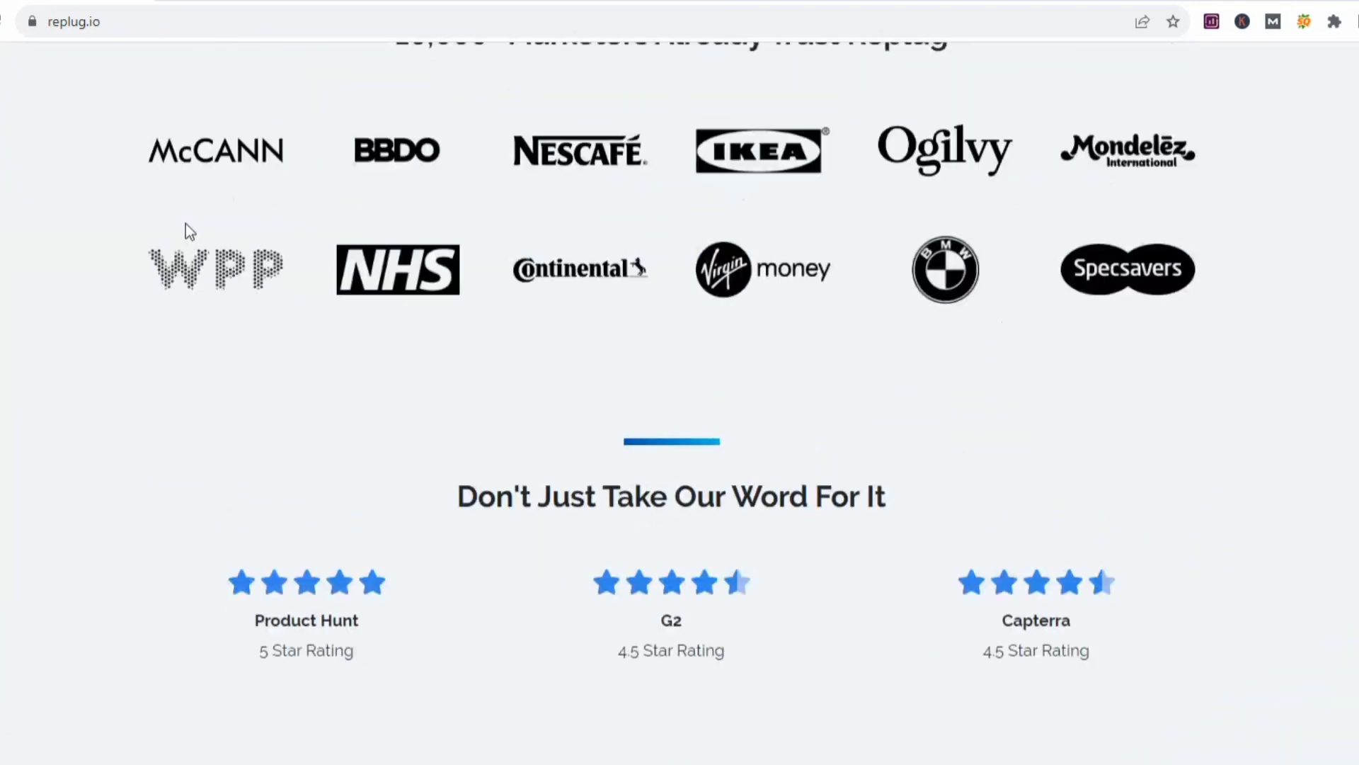
{"action": "scroll", "coordinate": [186, 224], "scroll_direction": "up", "scroll_amount": 10}
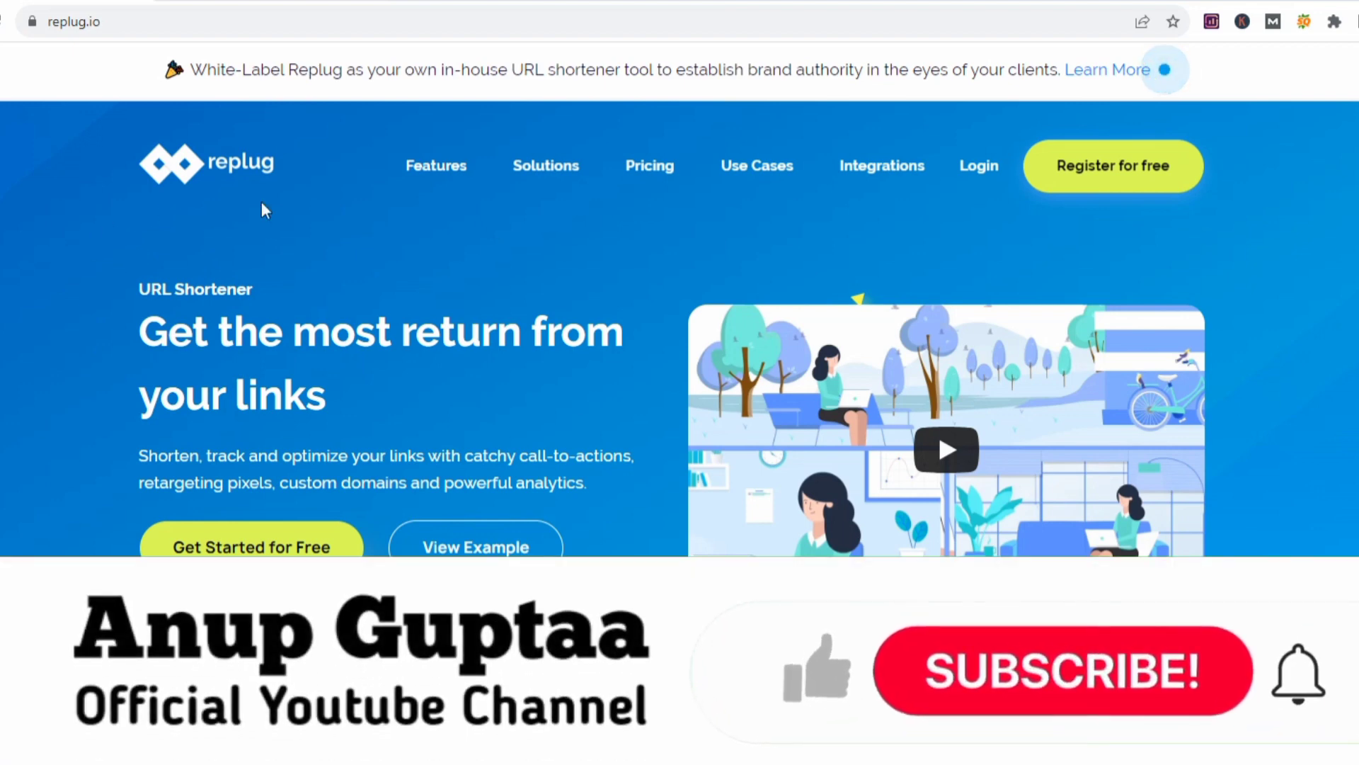
{"action": "left_click", "coordinate": [1110, 188]}
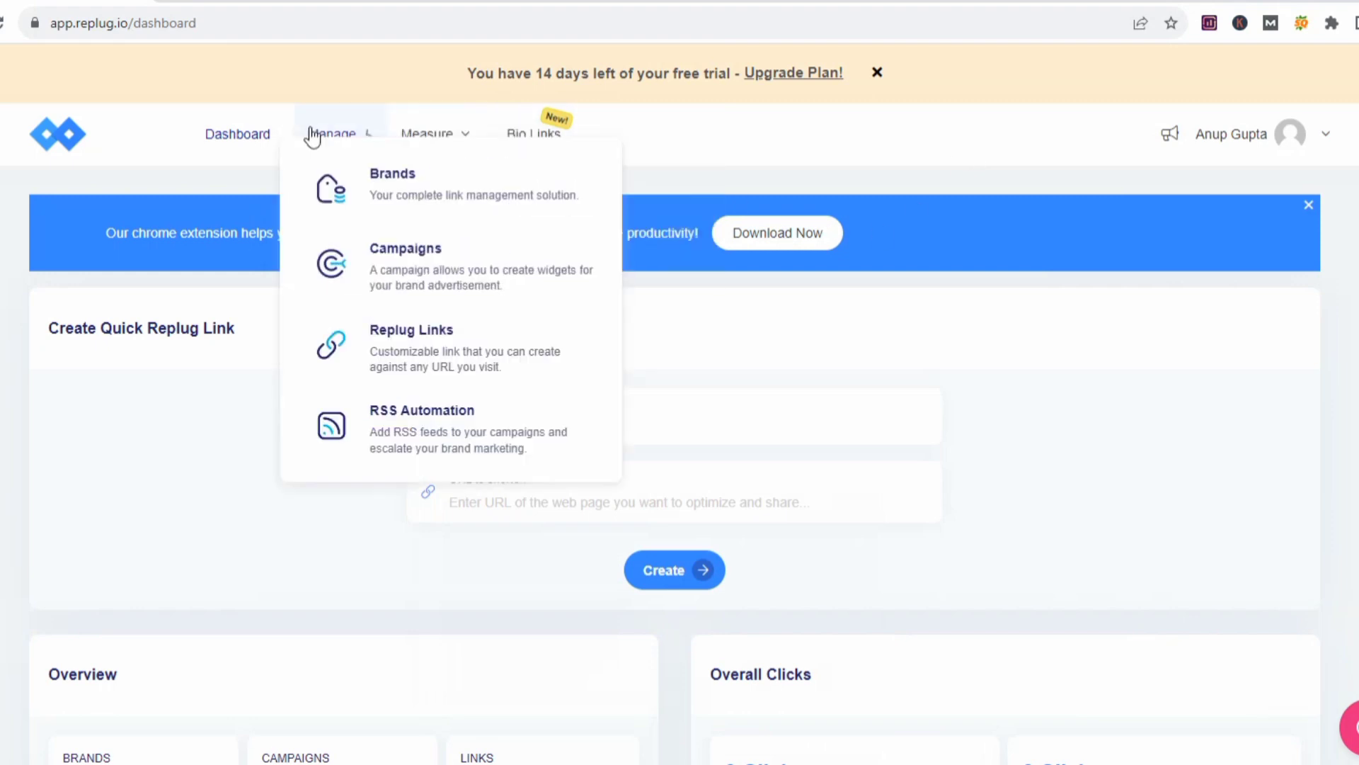
- Go to the brands overview and start creating a new brand
{"action": "mouse_move", "coordinate": [335, 152]}
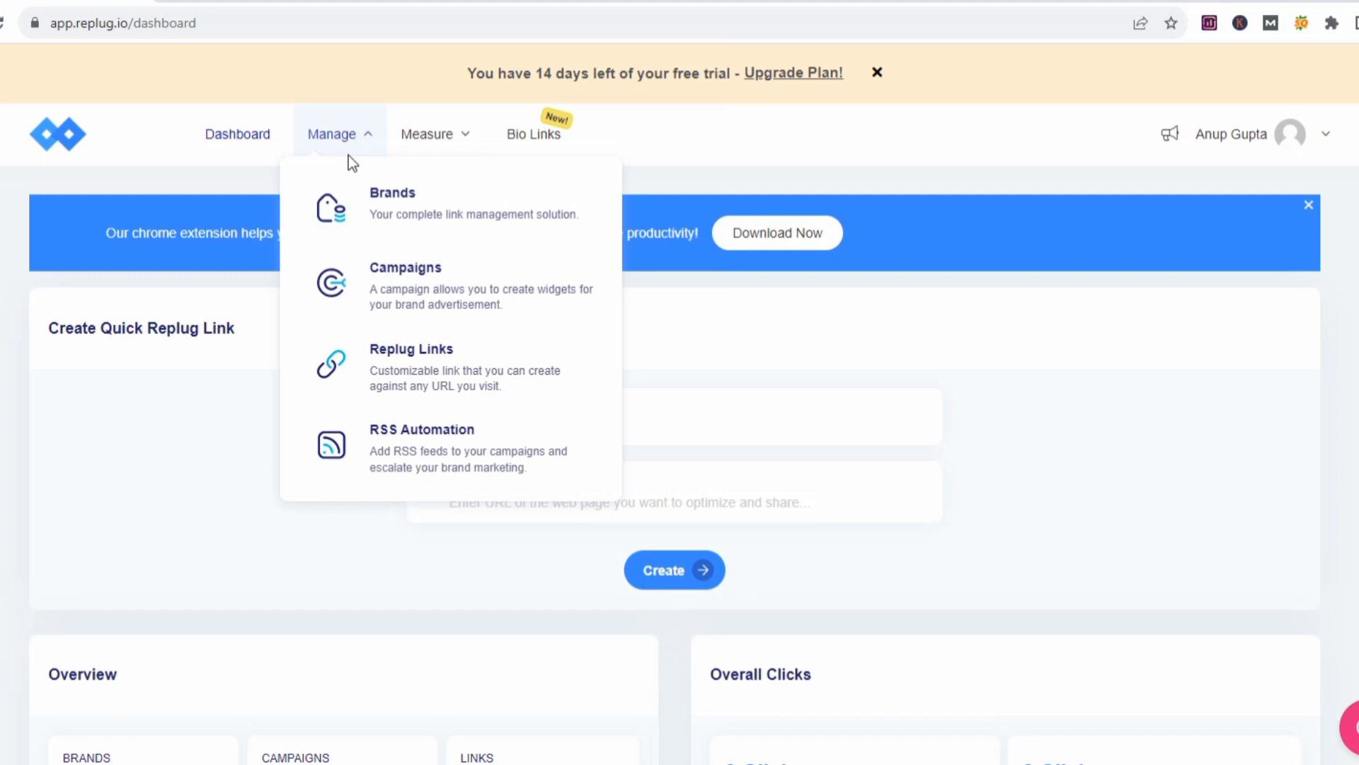
{"action": "left_click", "coordinate": [393, 197]}
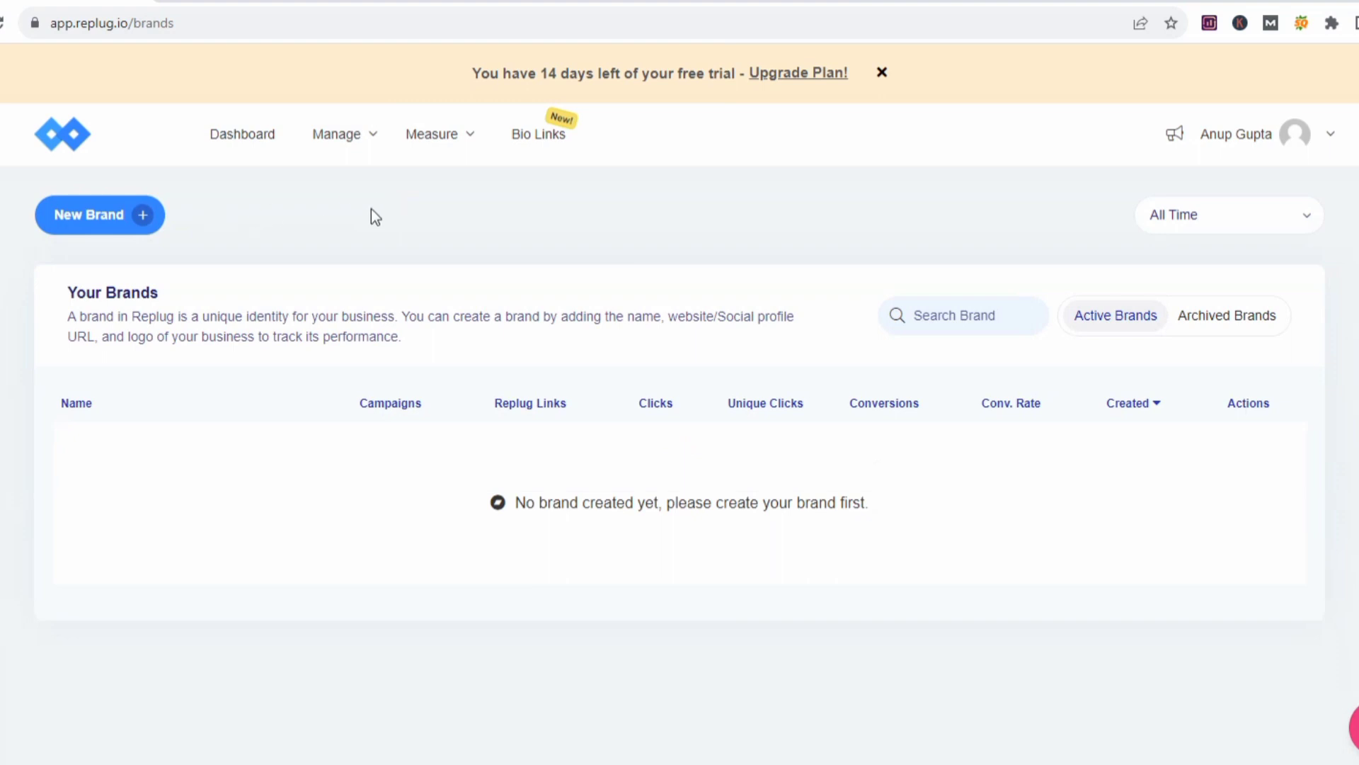
{"action": "left_click", "coordinate": [83, 219]}
{"action": "left_click", "coordinate": [451, 337]}
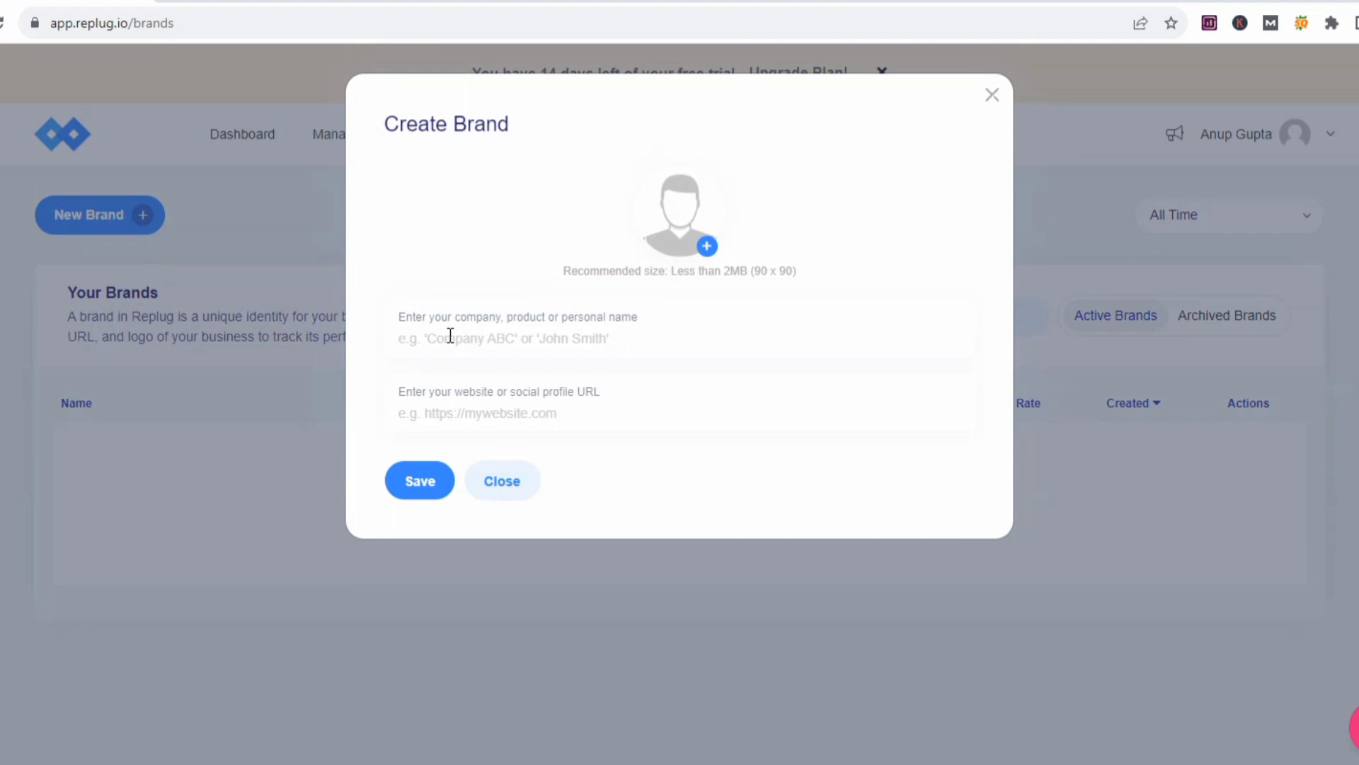
- Switch to the Digistore24 marketplace, examine The Ultimate Keto Meal Plan offer and copy its promolink
{"action": "left_click", "coordinate": [227, 3]}
{"action": "scroll", "coordinate": [466, 248], "scroll_direction": "up", "scroll_amount": 2}
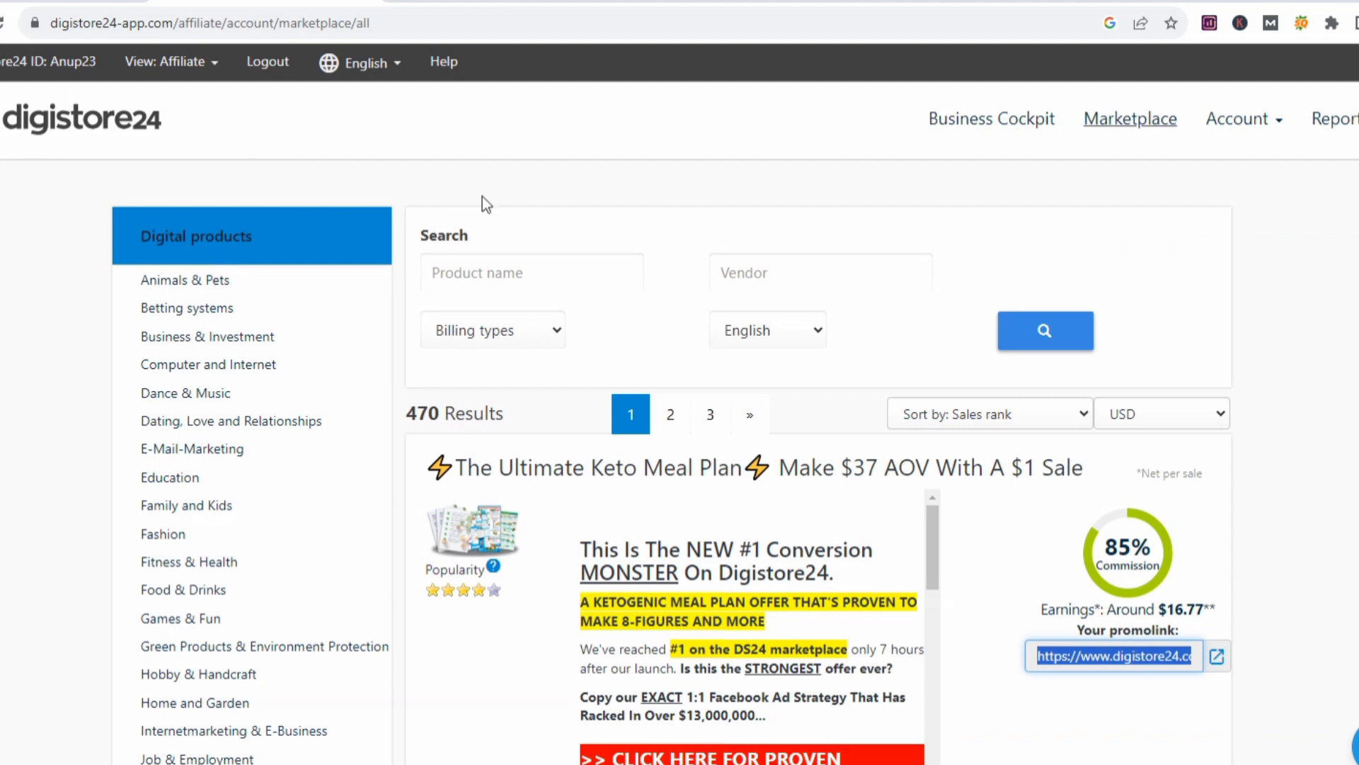
{"action": "scroll", "coordinate": [484, 202], "scroll_direction": "down", "scroll_amount": 2}
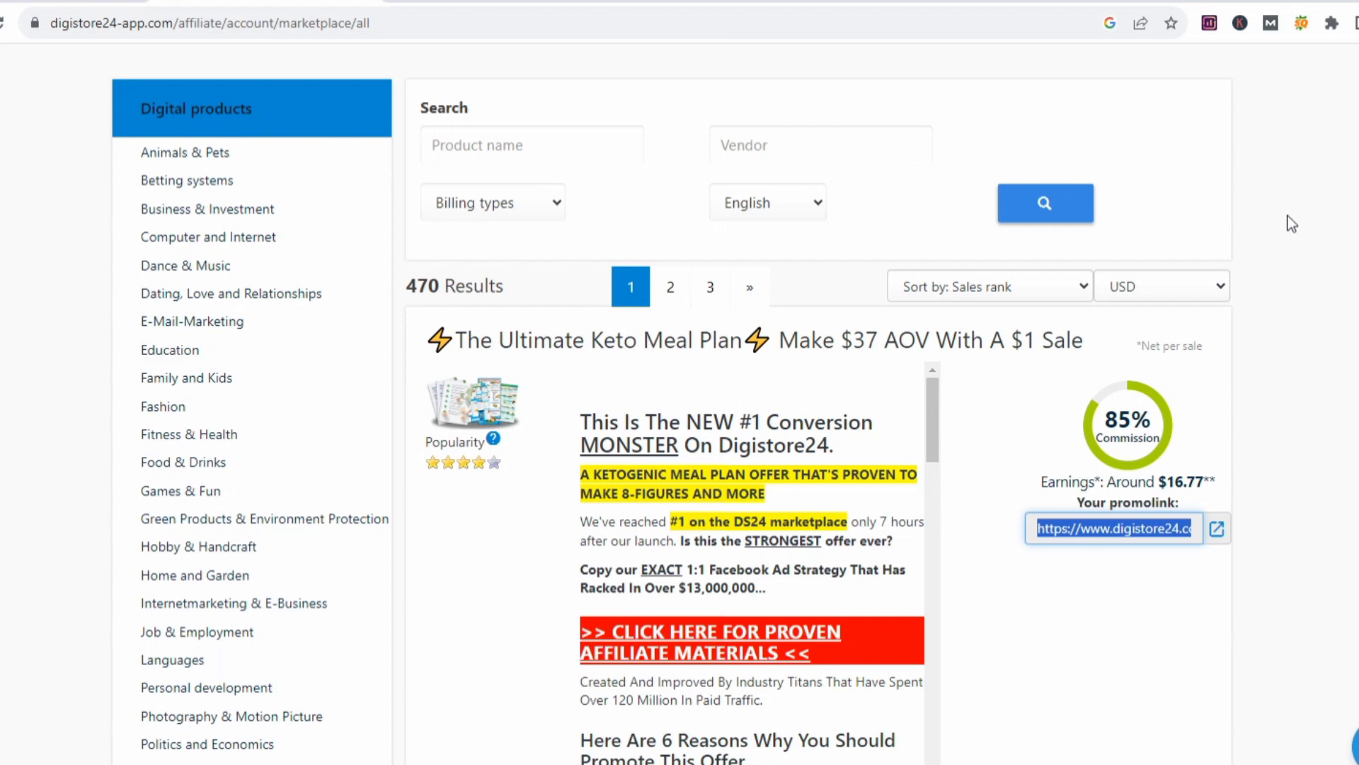
{"action": "scroll", "coordinate": [1289, 214], "scroll_direction": "up", "scroll_amount": 2}
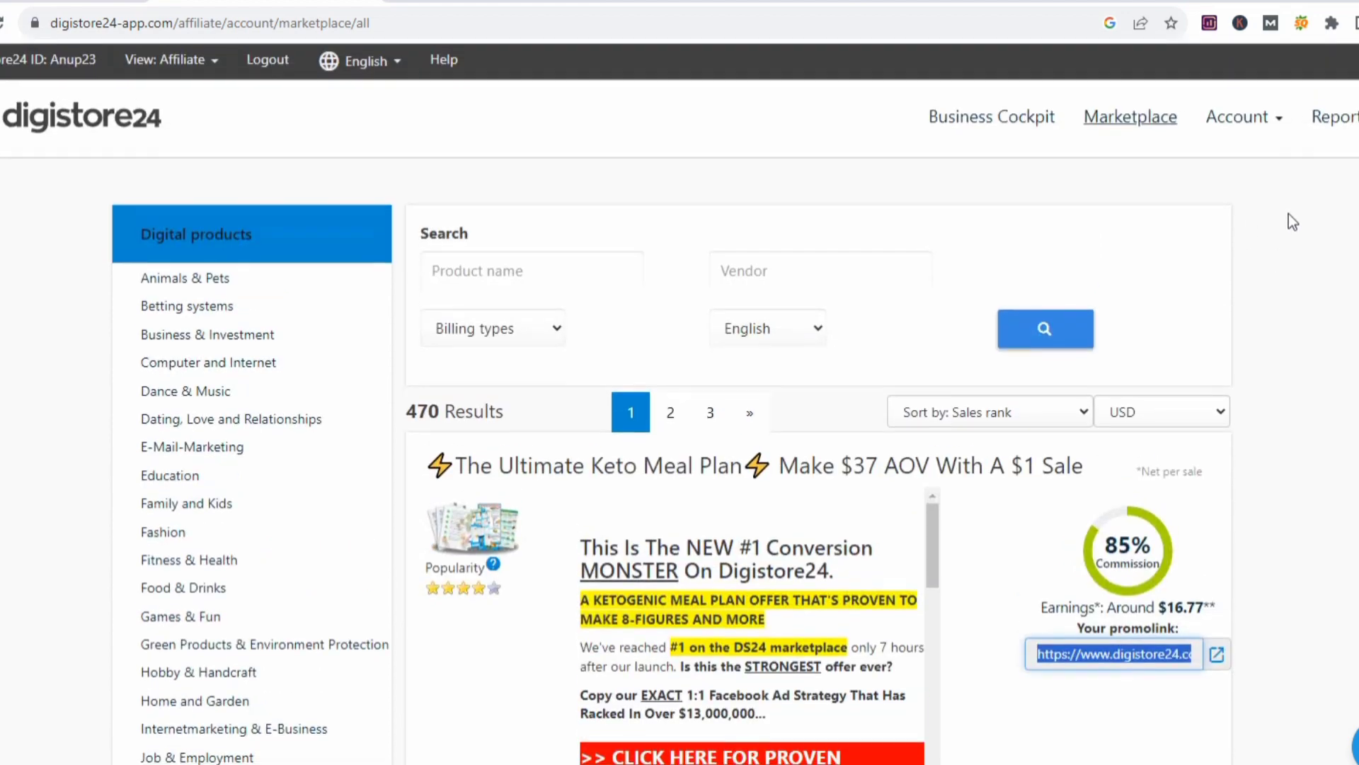
{"action": "scroll", "coordinate": [1288, 214], "scroll_direction": "down", "scroll_amount": 2}
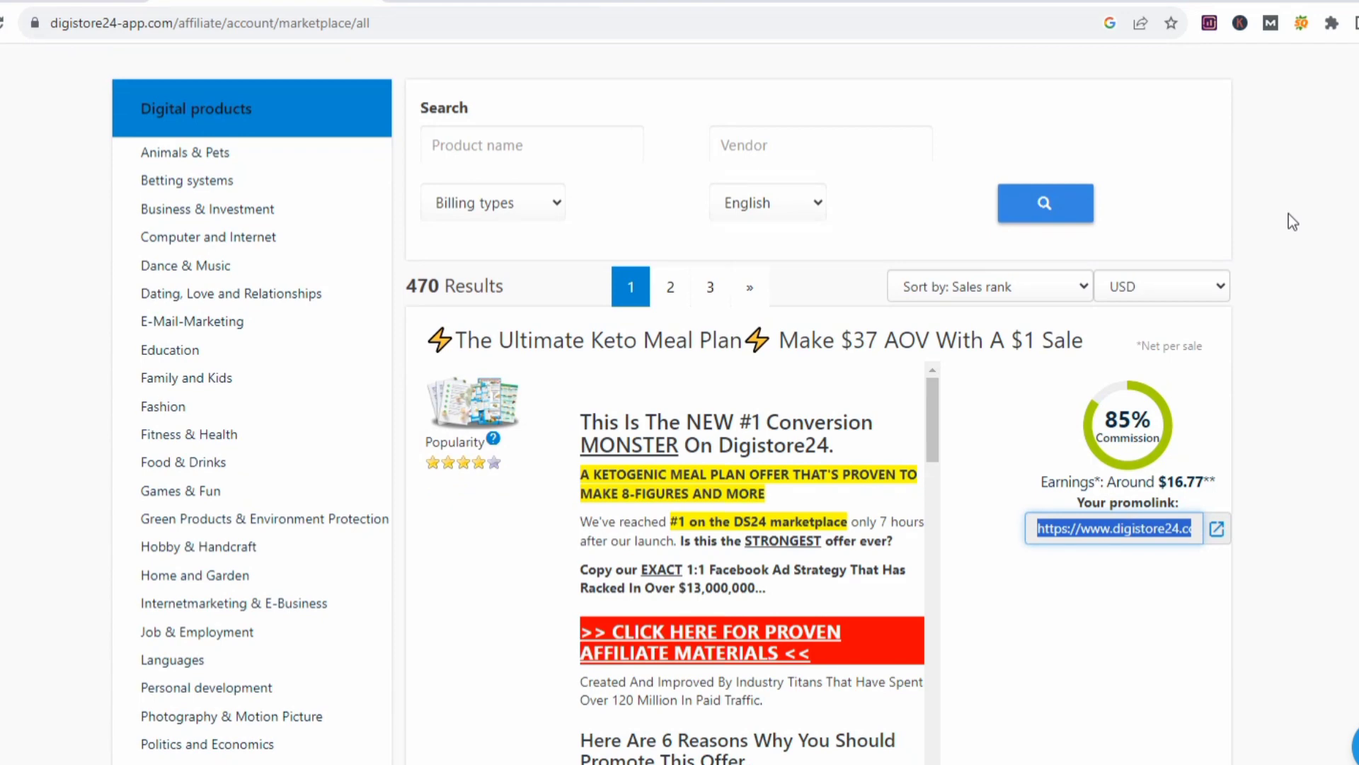
{"action": "scroll", "coordinate": [1288, 214], "scroll_direction": "down", "scroll_amount": 4}
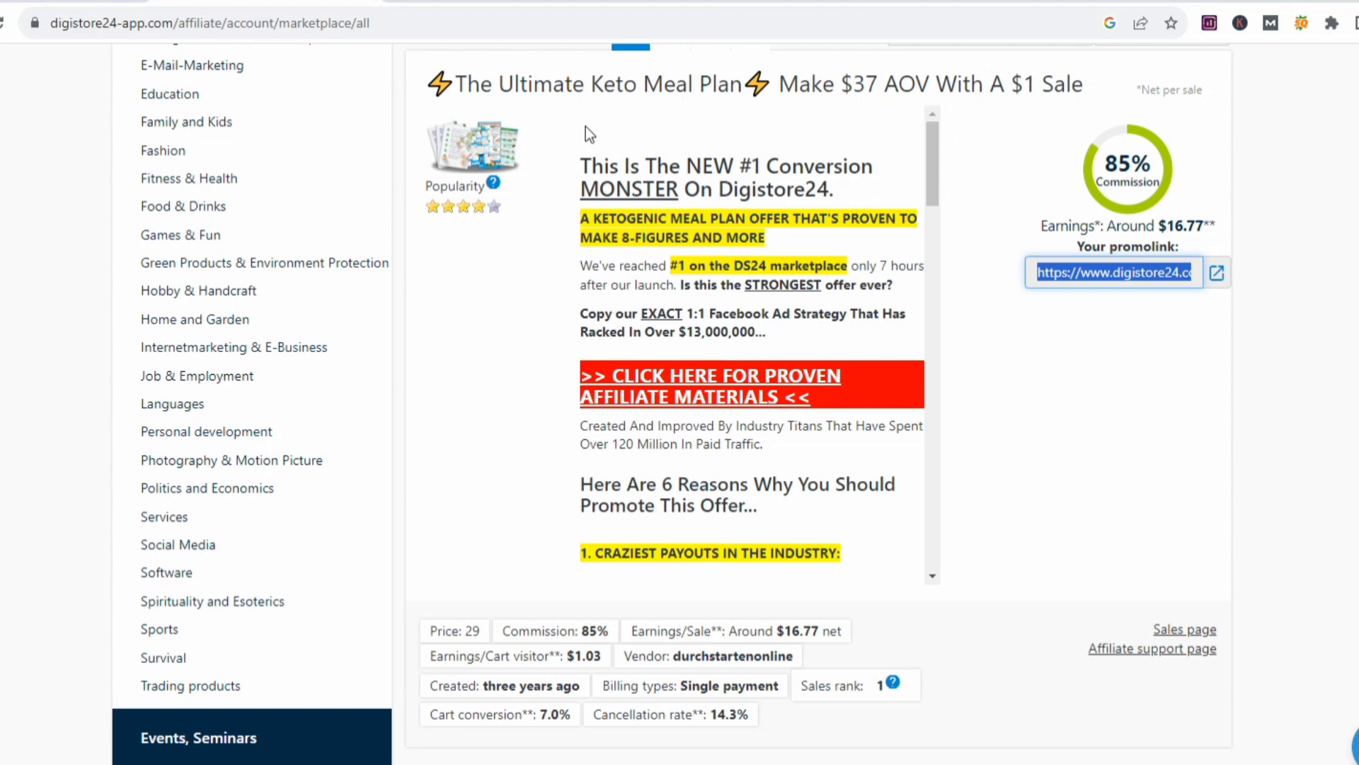
{"action": "left_click", "coordinate": [1113, 286]}
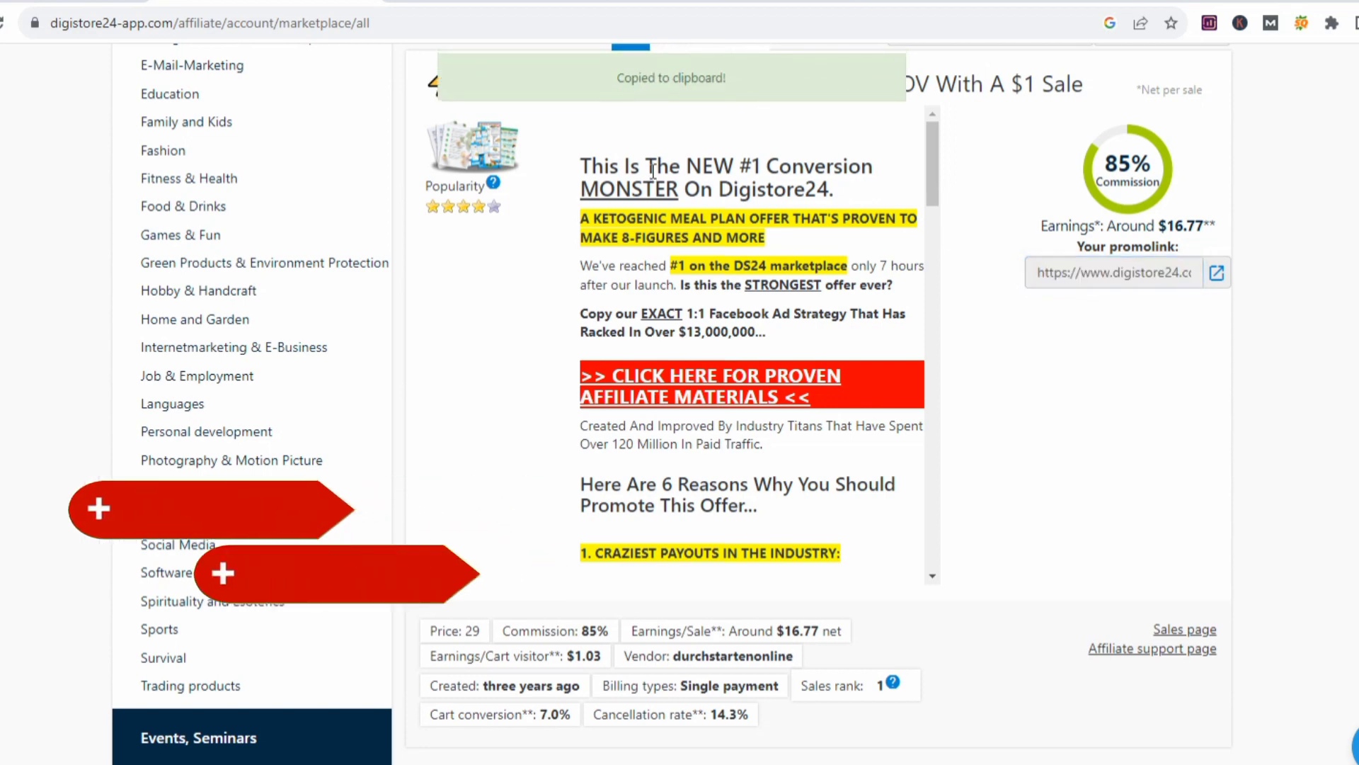
- Copy the product name "The Ultimate Keto Meal Plan" from the marketplace and enter it as the new Replug brand's name
{"action": "scroll", "coordinate": [651, 177], "scroll_direction": "up", "scroll_amount": 4}
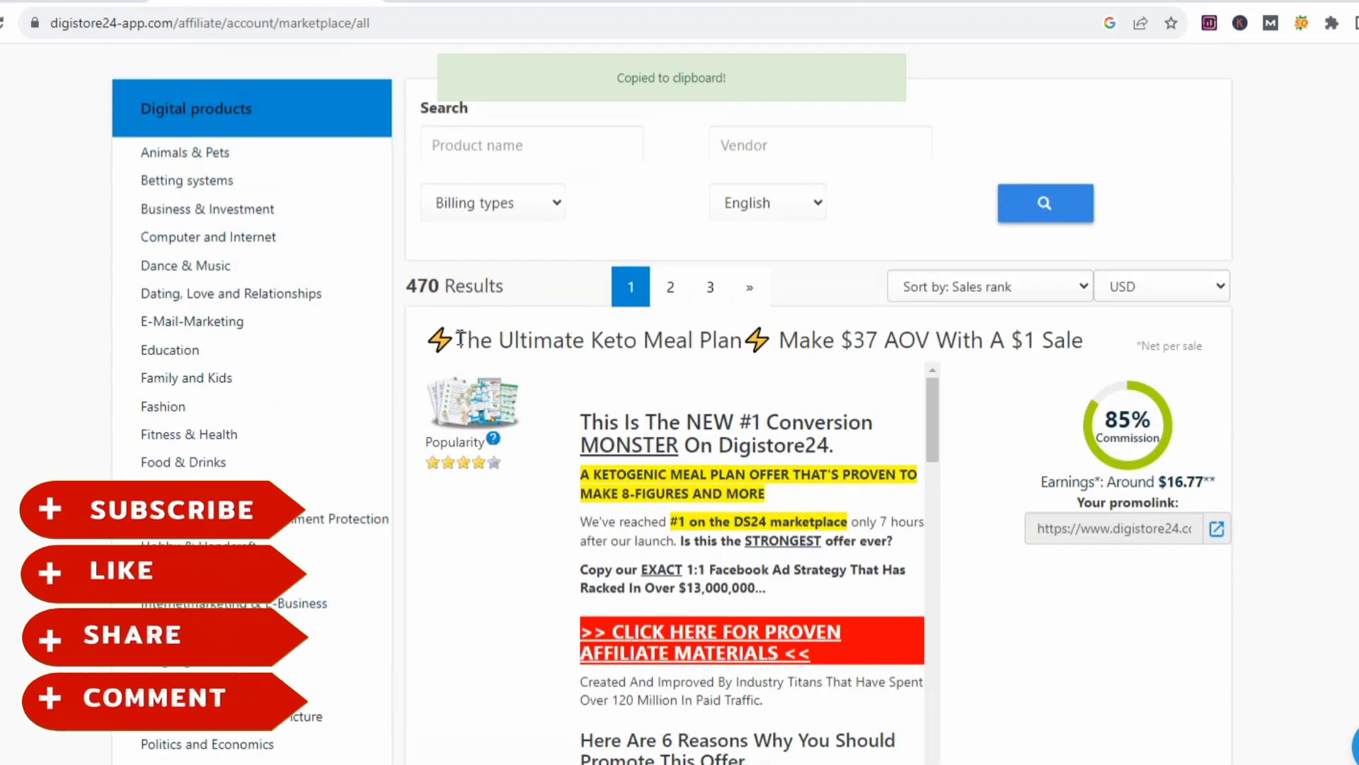
{"action": "left_click_drag", "start_coordinate": [455, 340], "coordinate": [742, 344]}
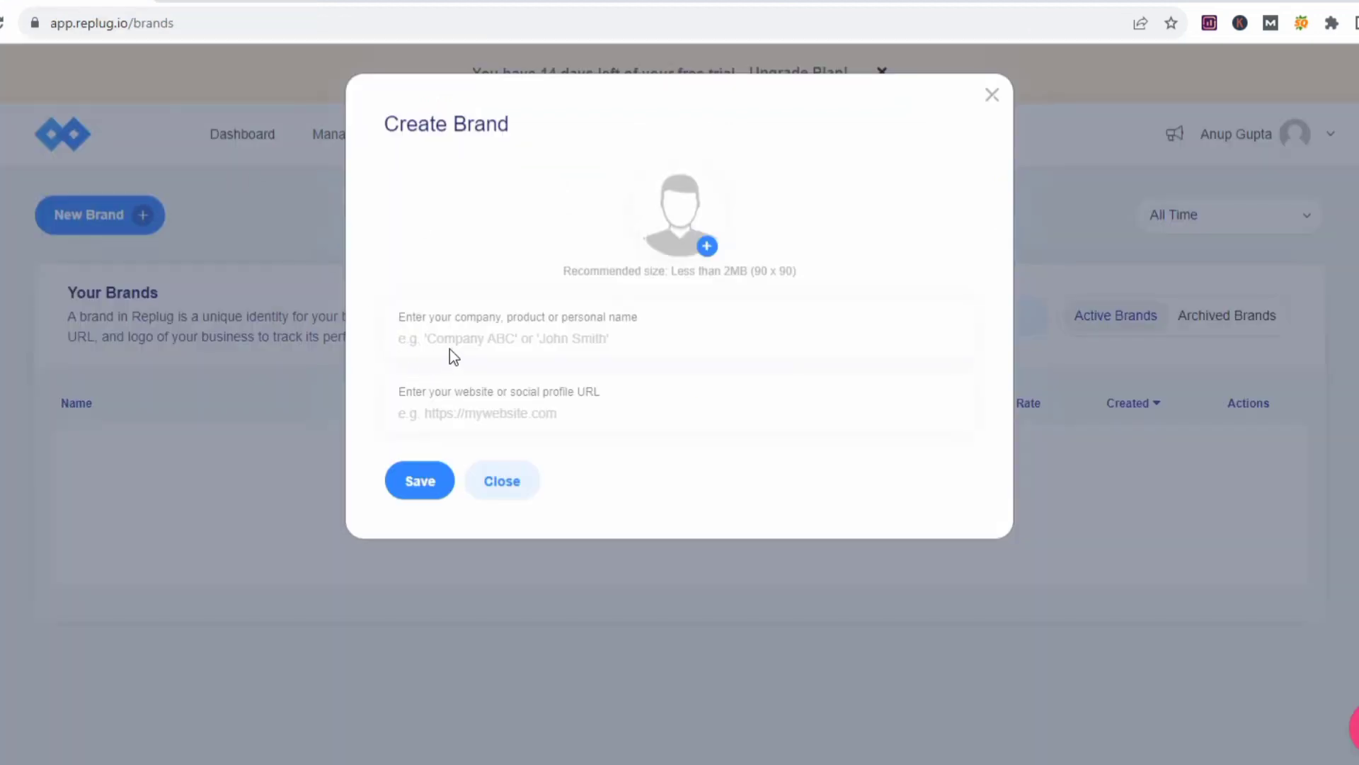
{"action": "left_click", "coordinate": [449, 350]}
{"action": "key", "text": "ctrl+v"}
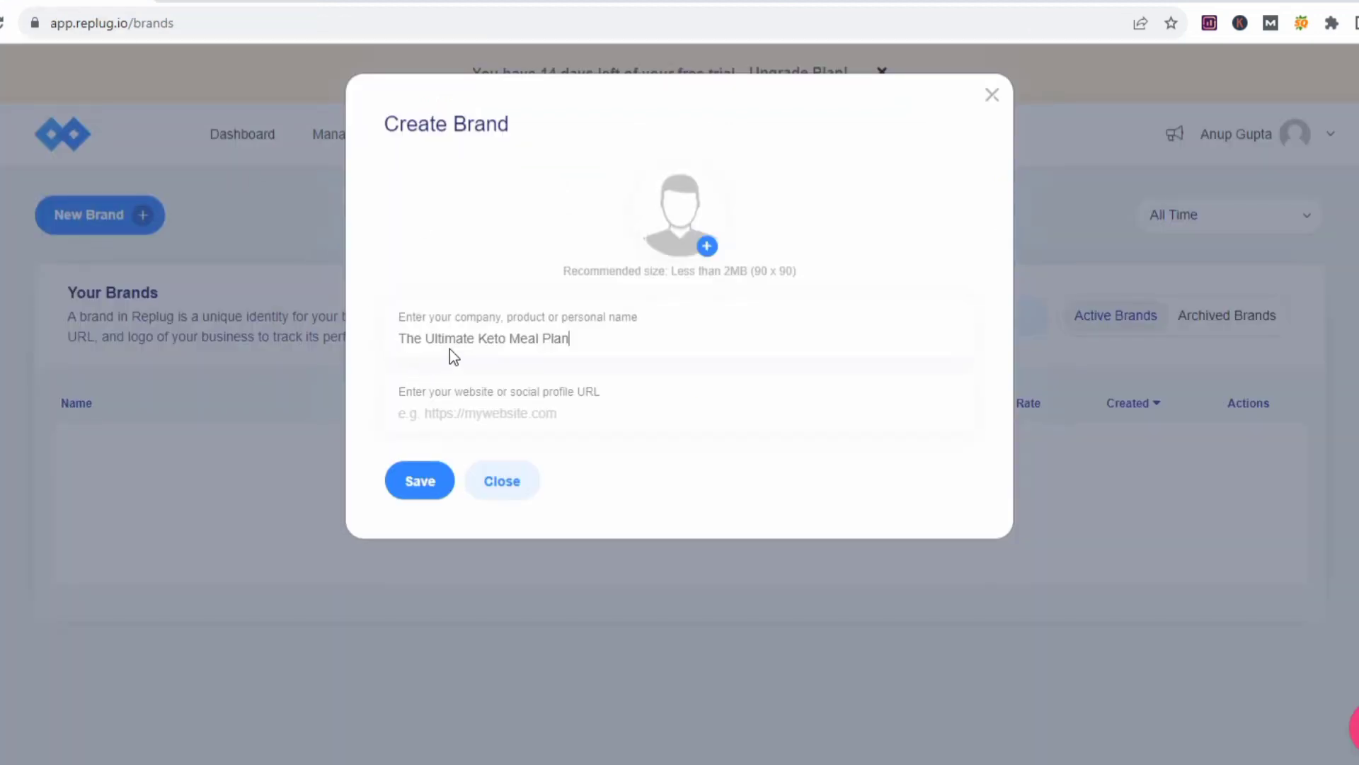
- Copy the keto offer's promolink from Digistore24 into the brand's website URL and save the brand
{"action": "left_click", "coordinate": [441, 418]}
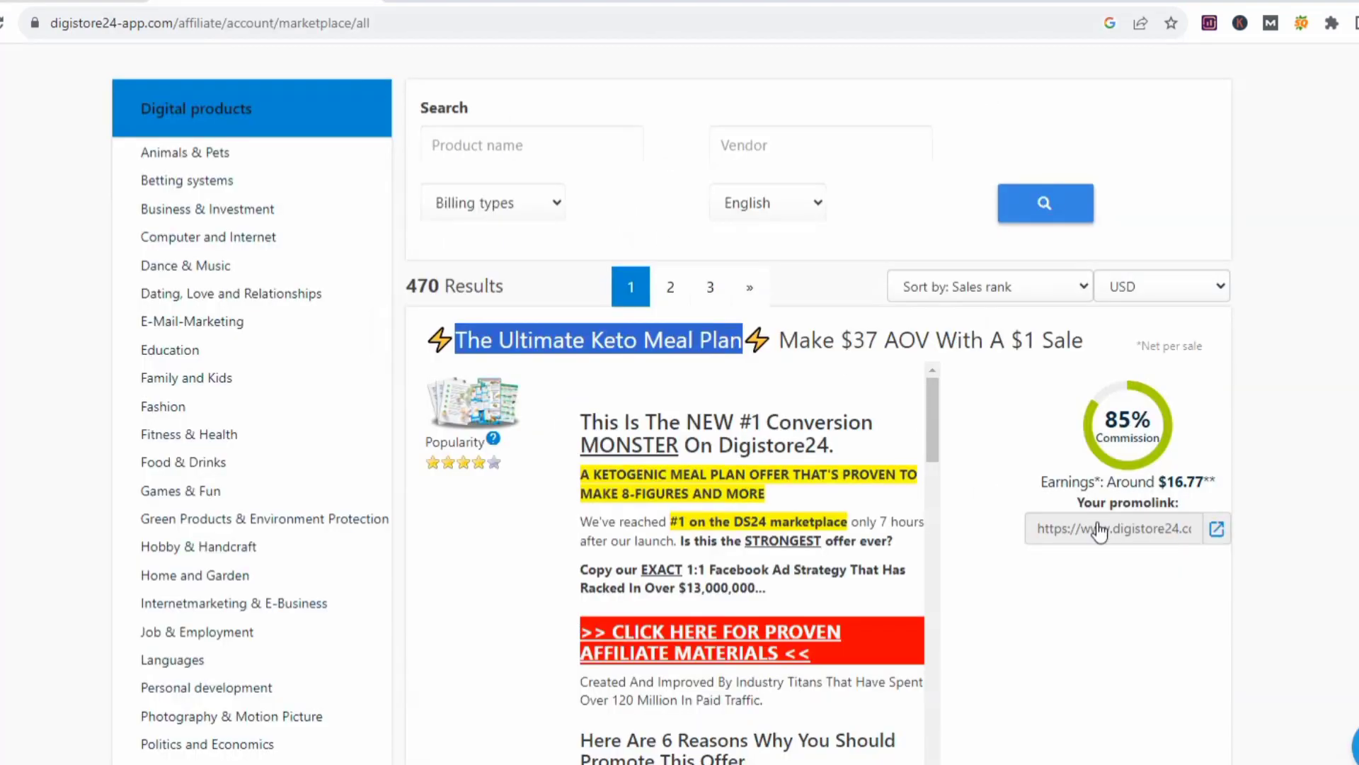
{"action": "left_click", "coordinate": [1101, 531]}
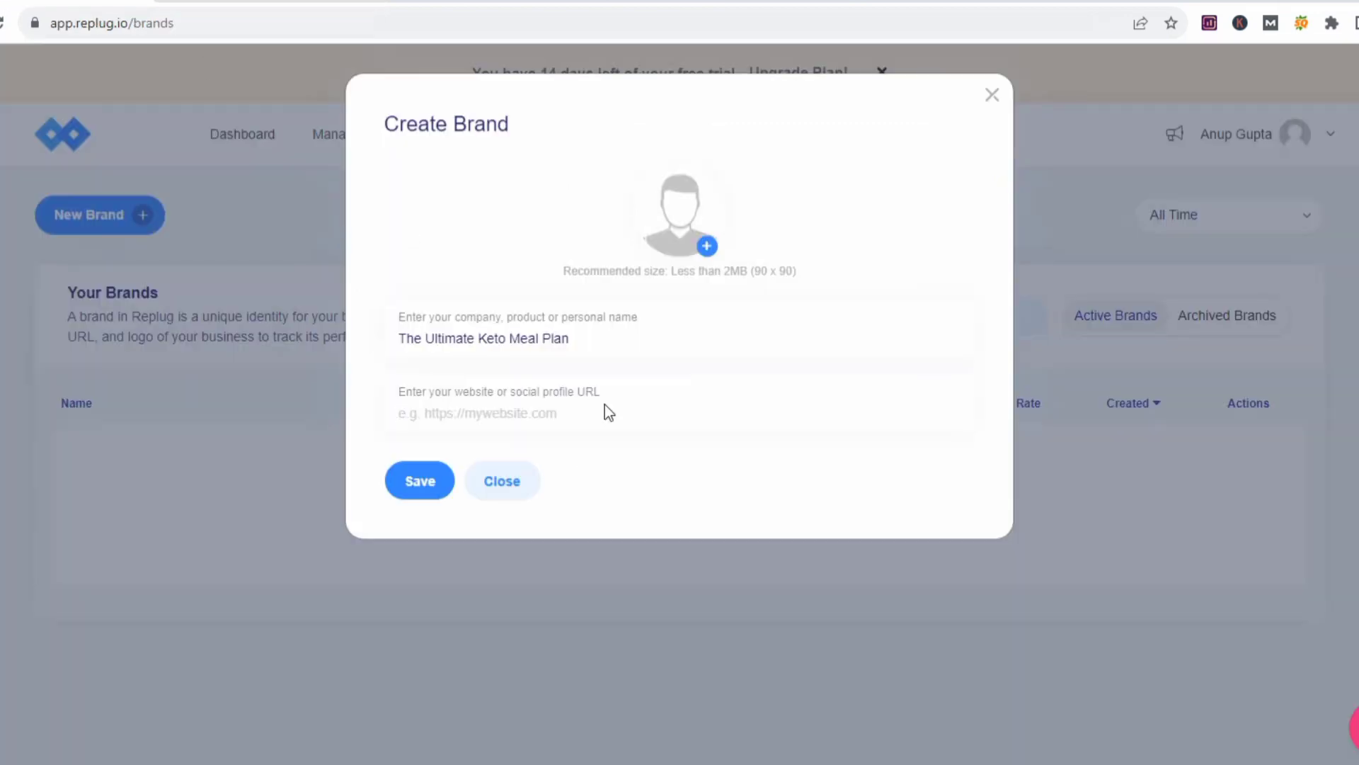
{"action": "left_click", "coordinate": [607, 412]}
{"action": "key", "text": "ctrl+v"}
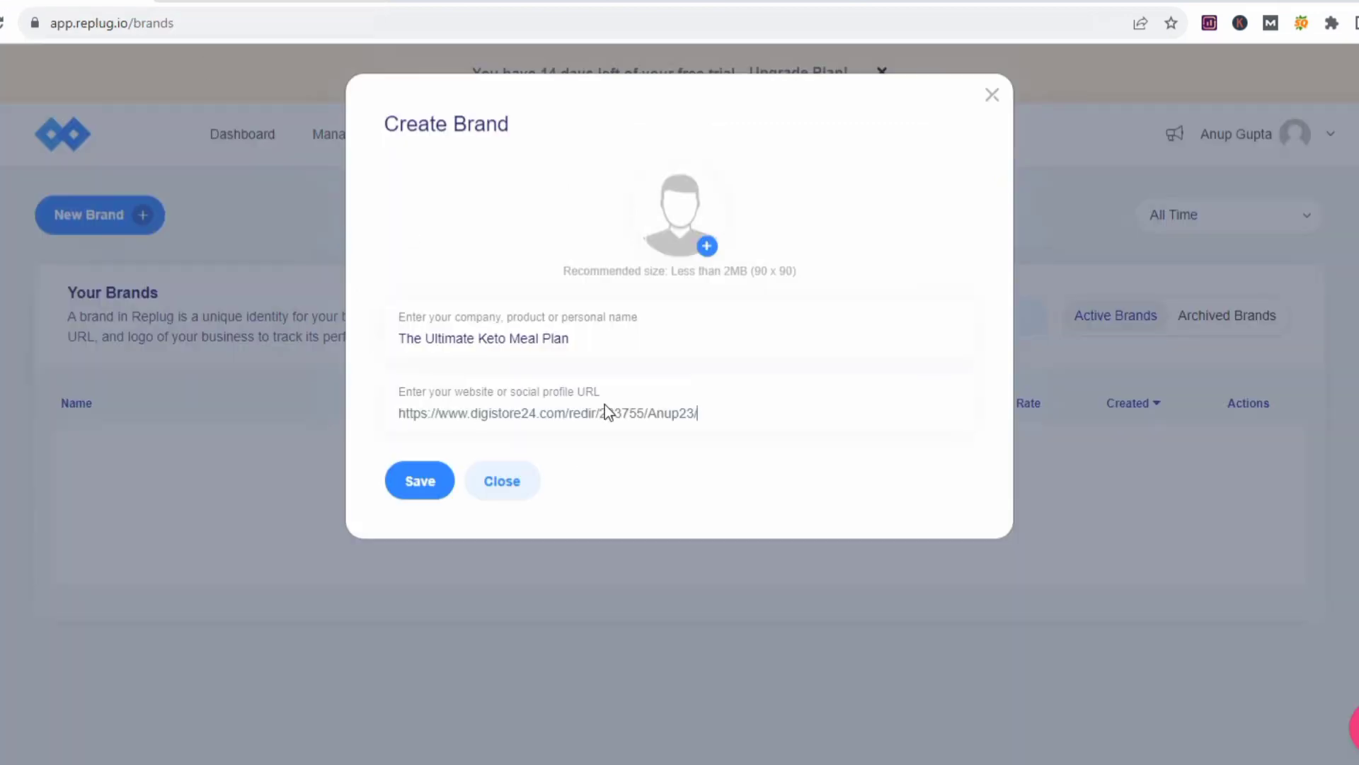
{"action": "left_click", "coordinate": [419, 484]}
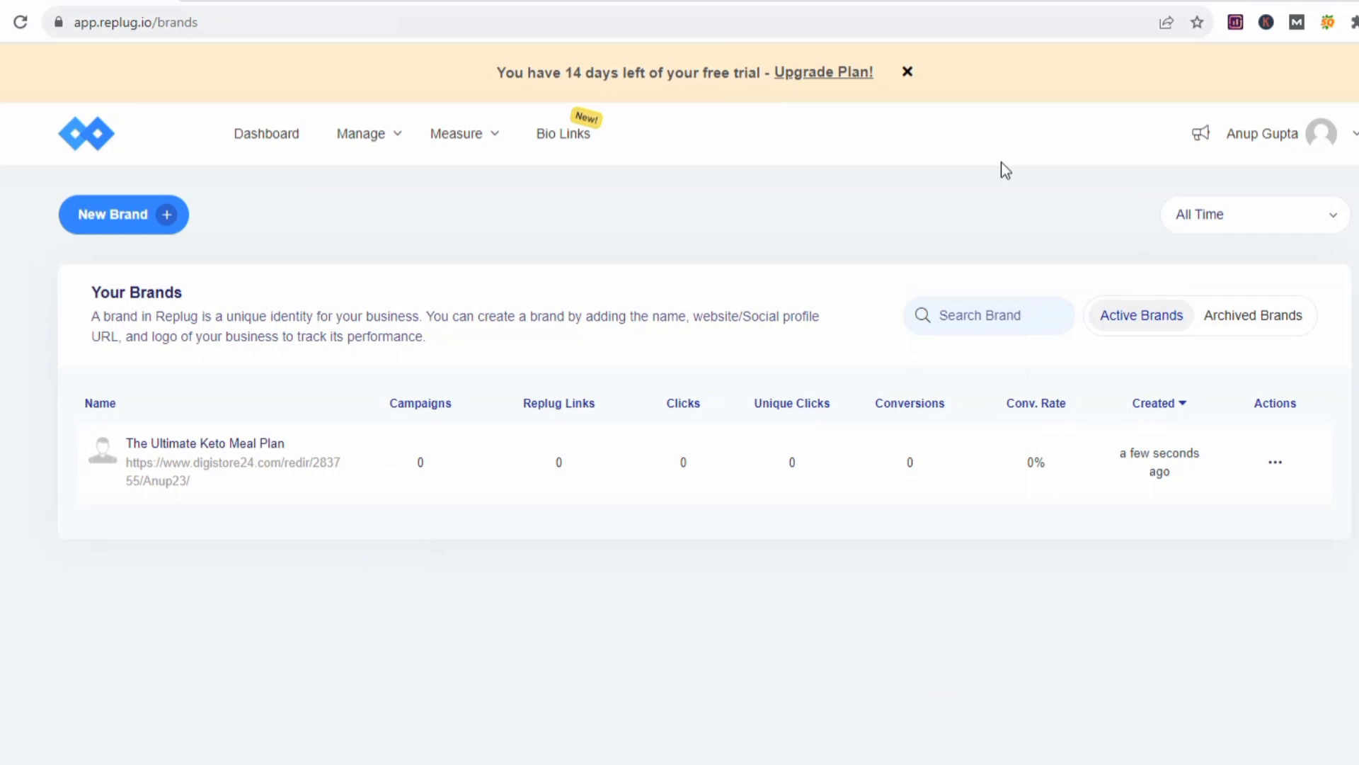
- Start a new campaign and assign it to the brand The Ultimate Keto Meal Plan
{"action": "left_click", "coordinate": [367, 137]}
{"action": "left_click", "coordinate": [395, 248]}
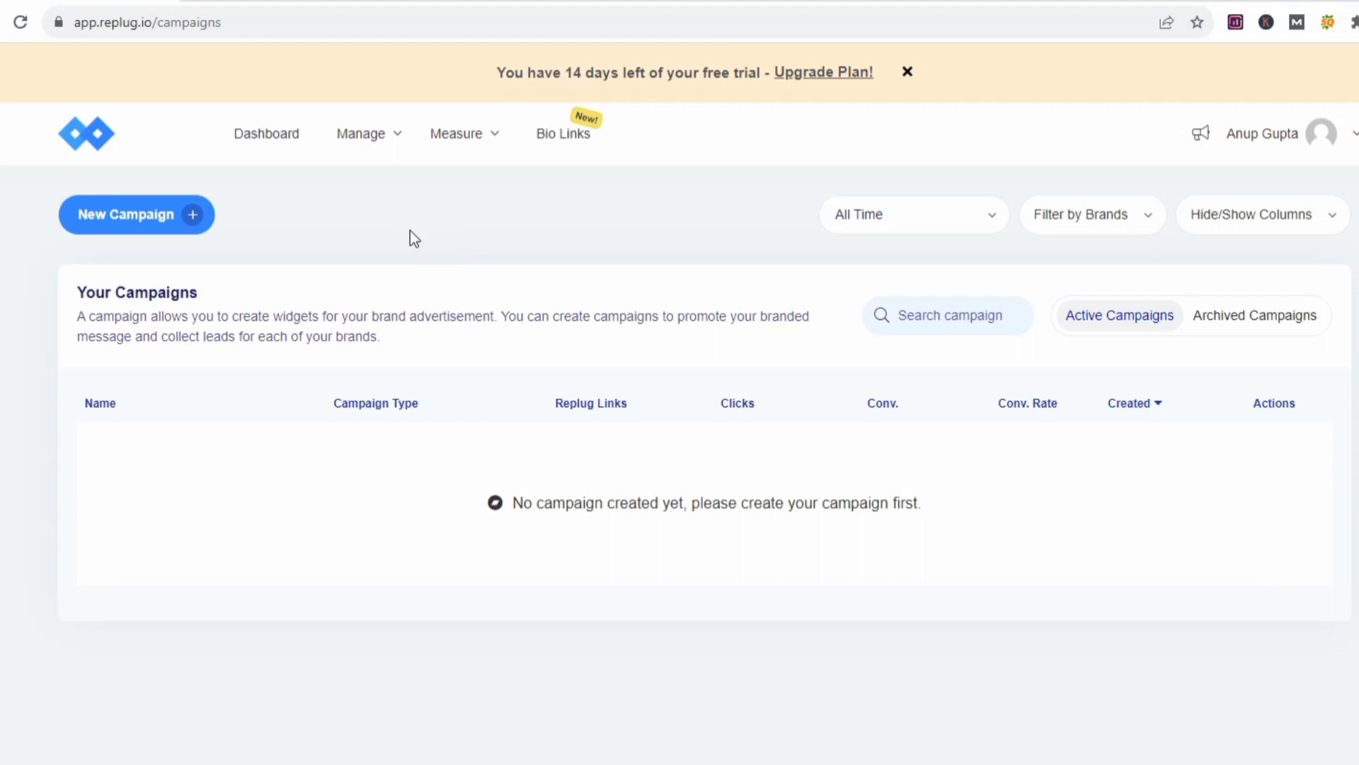
{"action": "left_click", "coordinate": [139, 214]}
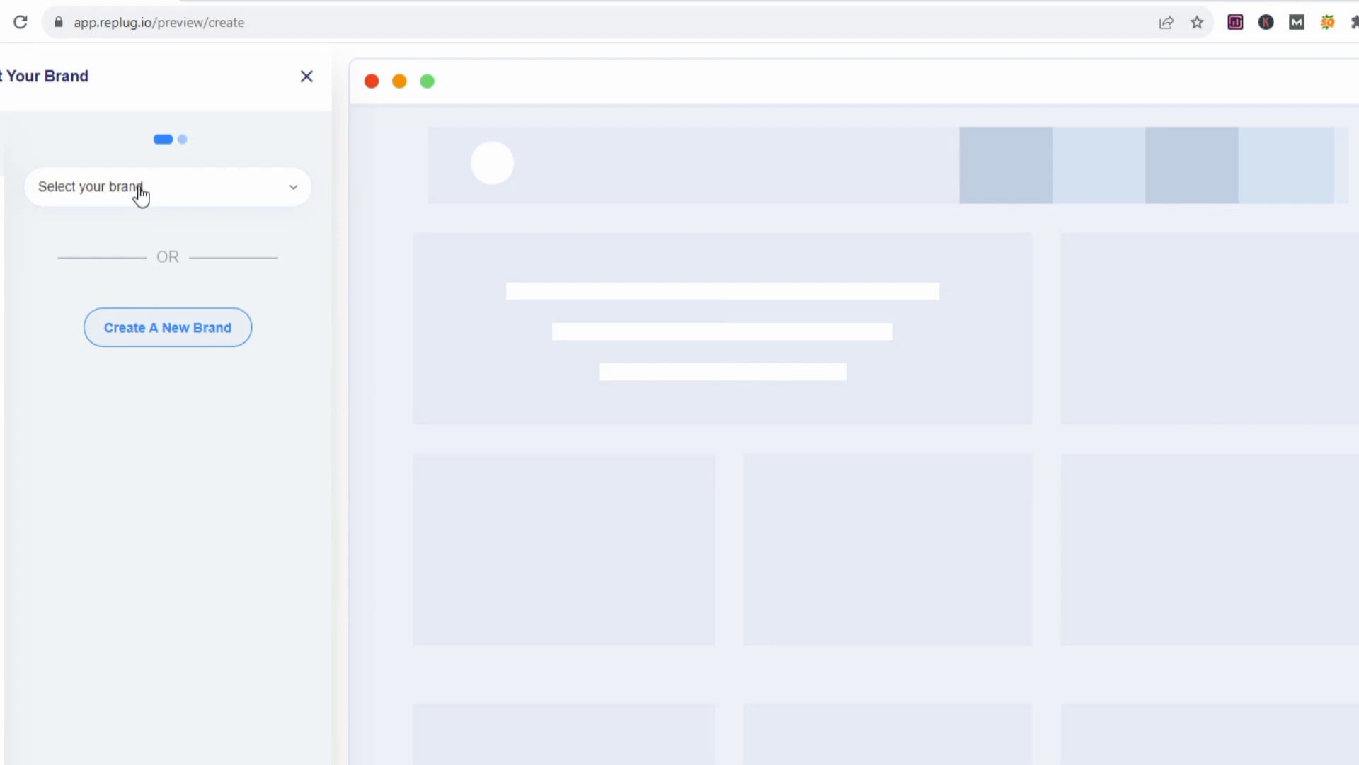
{"action": "left_click", "coordinate": [141, 195]}
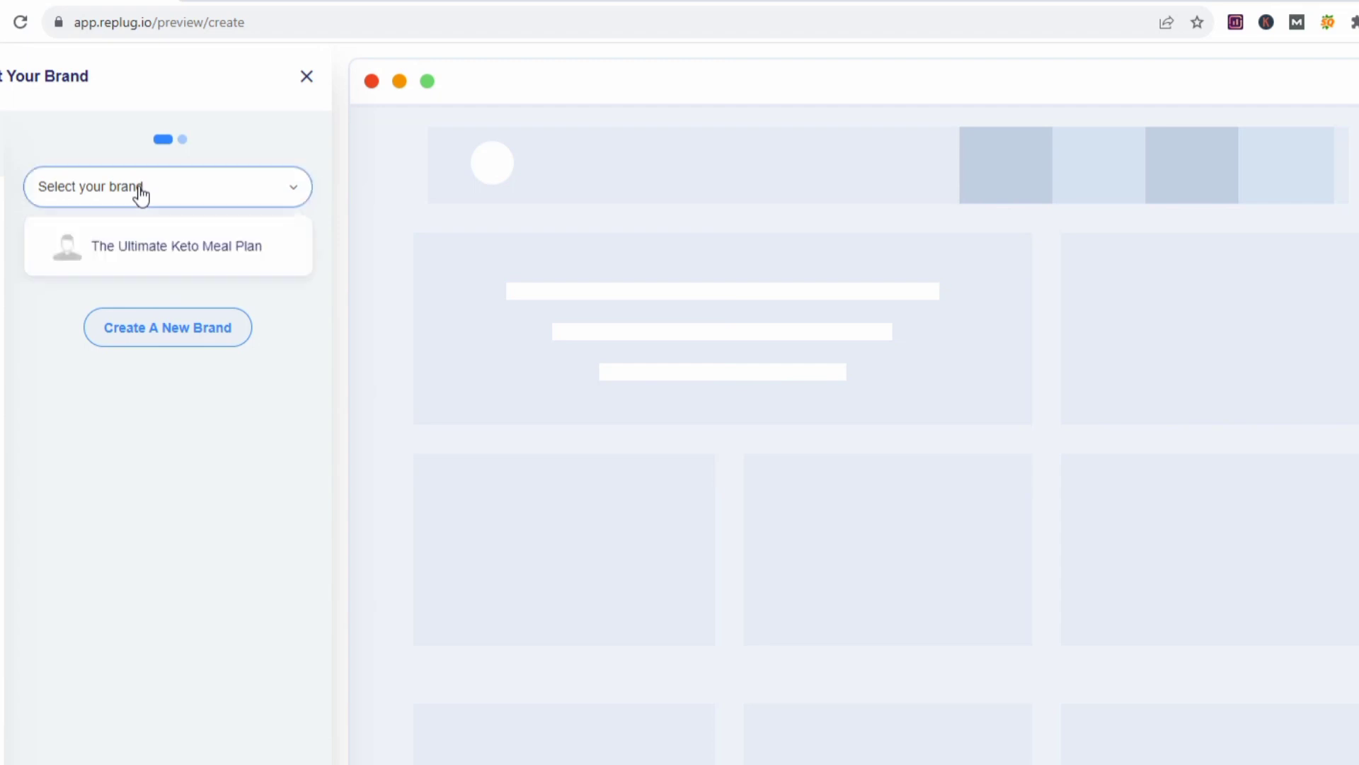
{"action": "left_click", "coordinate": [157, 247]}
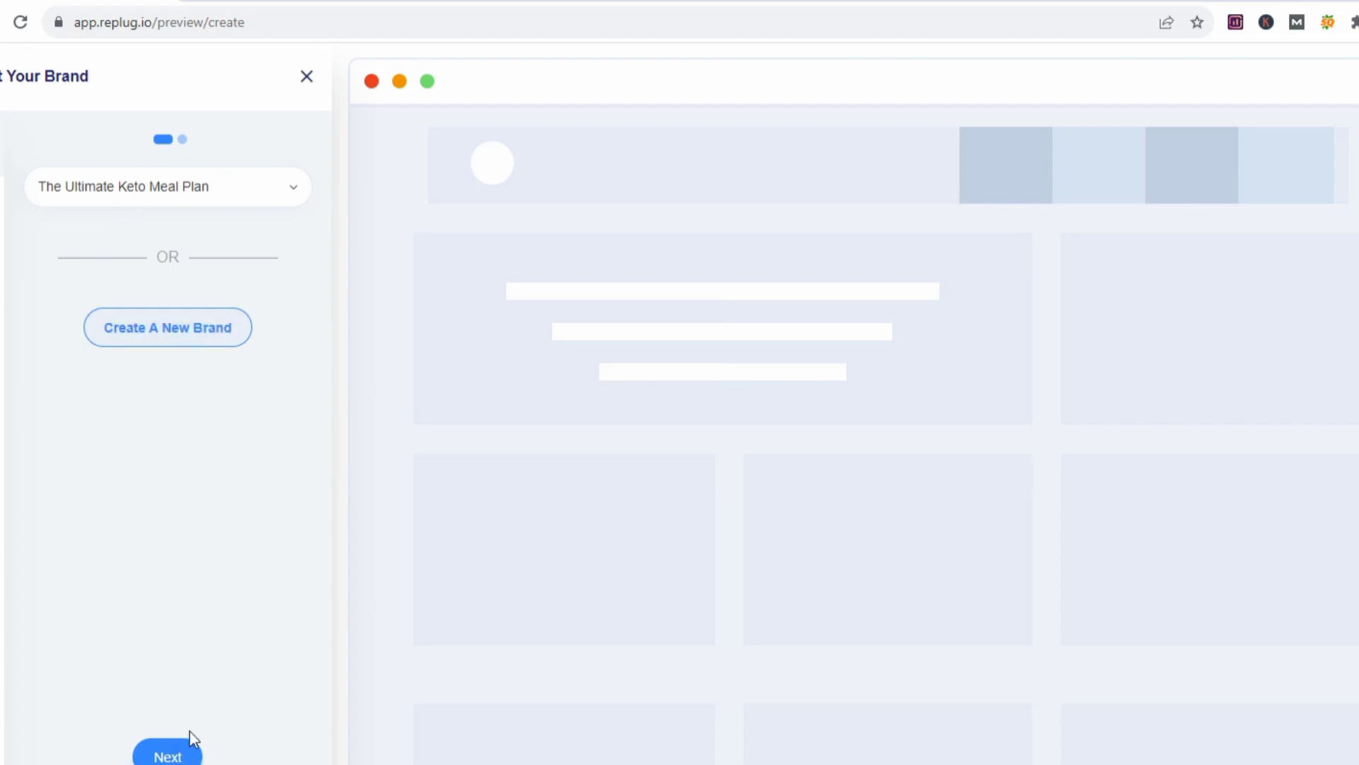
{"action": "left_click", "coordinate": [182, 758]}
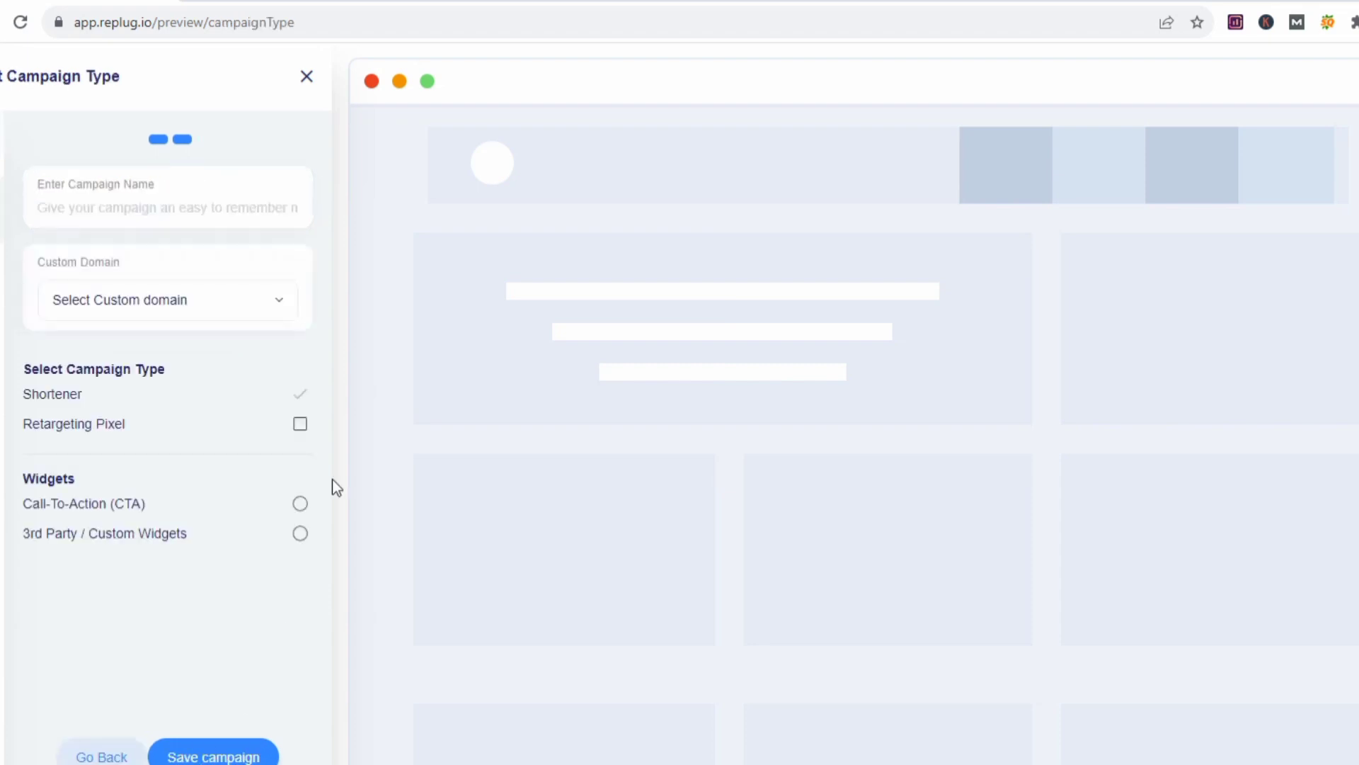
- Name the campaign "keto weight loss", choose the Call-To-Action (CTA) widget and continue to the CTA type
{"action": "left_click", "coordinate": [85, 210]}
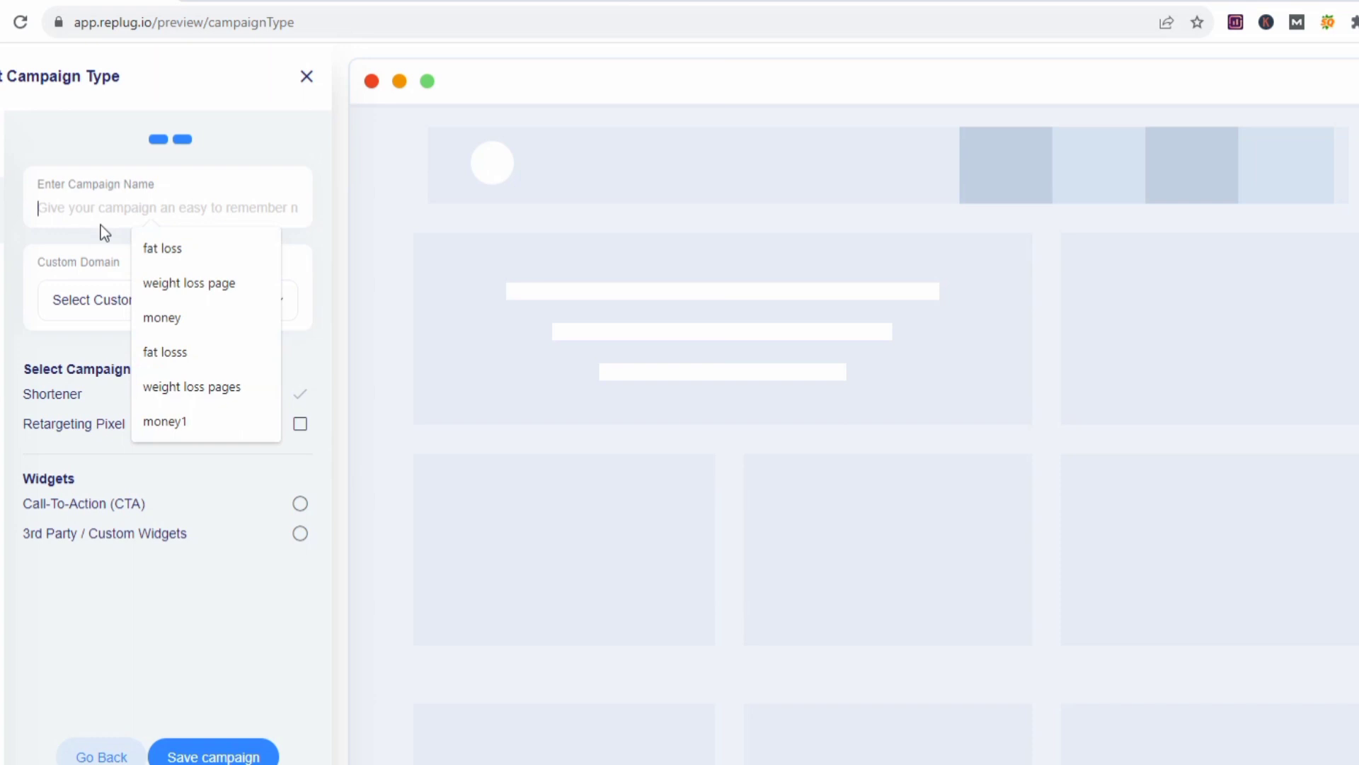
{"action": "type", "text": "keto diet"}
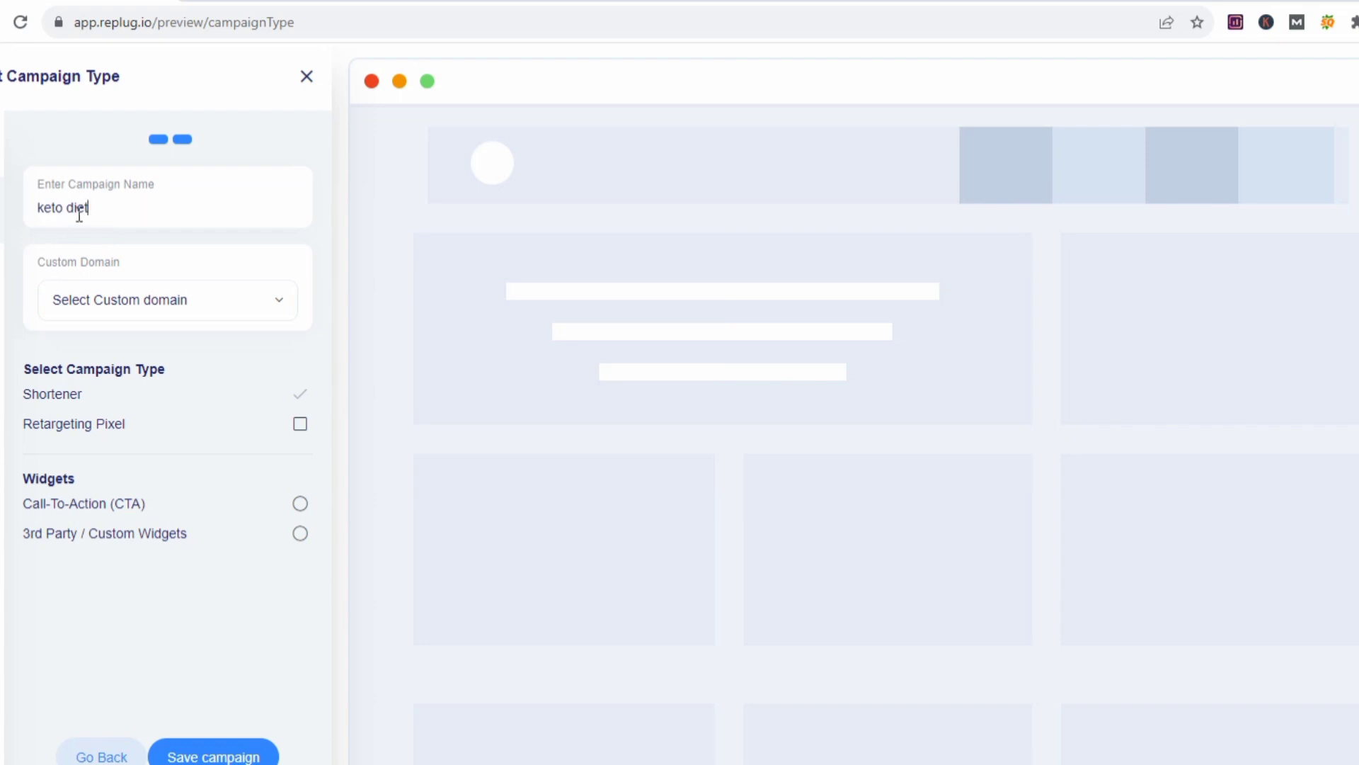
{"action": "key", "text": "BackSpace"}
{"action": "key", "text": "BackSpace"}
{"action": "key", "text": "BackSpace"}
{"action": "type", "text": "weight loss"}
{"action": "left_click", "coordinate": [299, 505]}
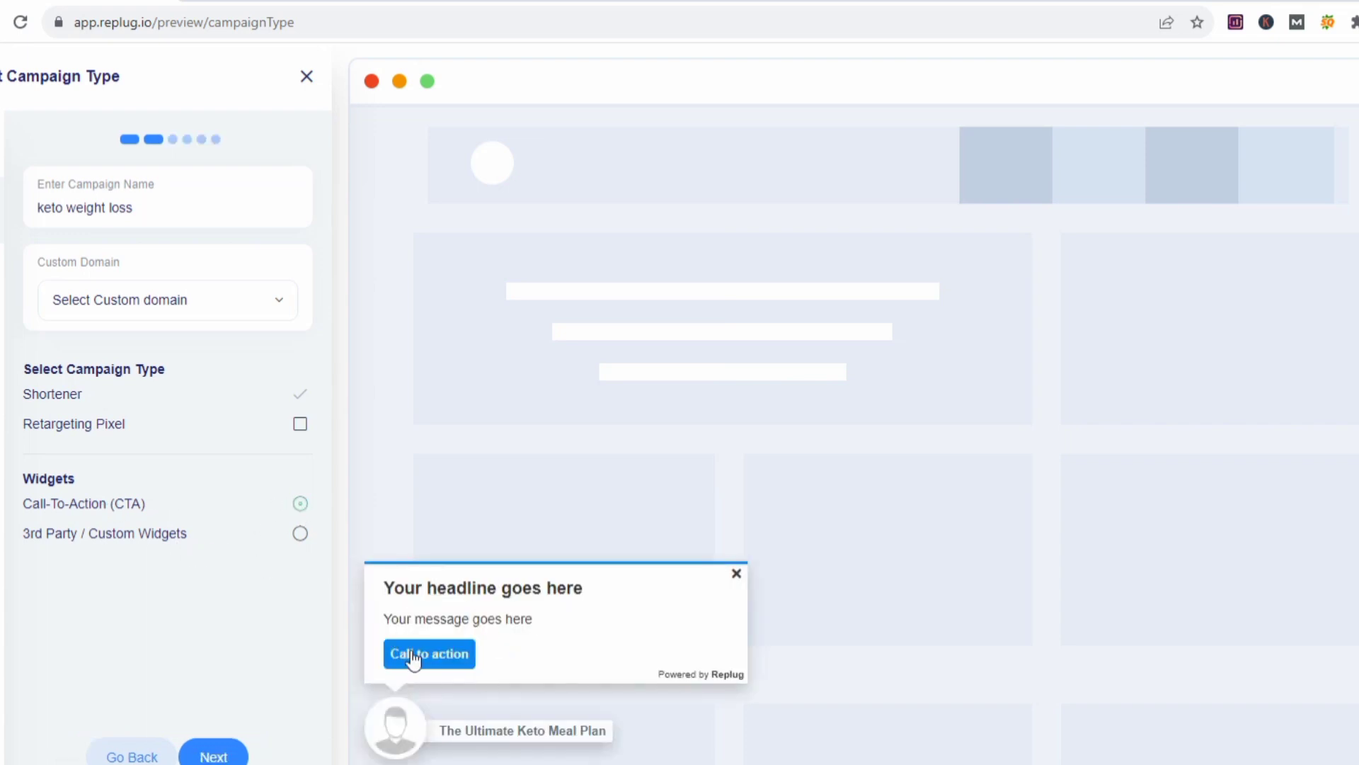
{"action": "left_click", "coordinate": [222, 756]}
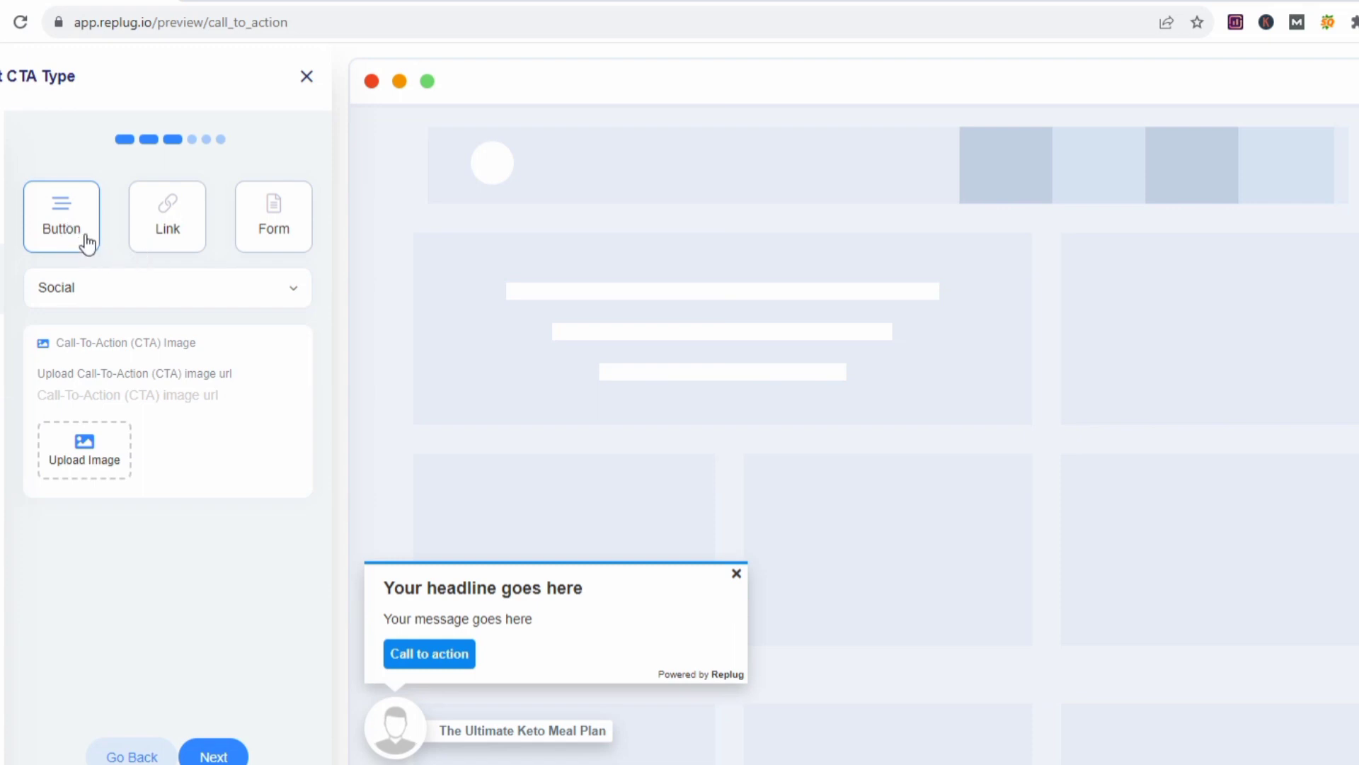
- Preview the Link and Form call-to-action types and return to the Button type
{"action": "left_click", "coordinate": [164, 247]}
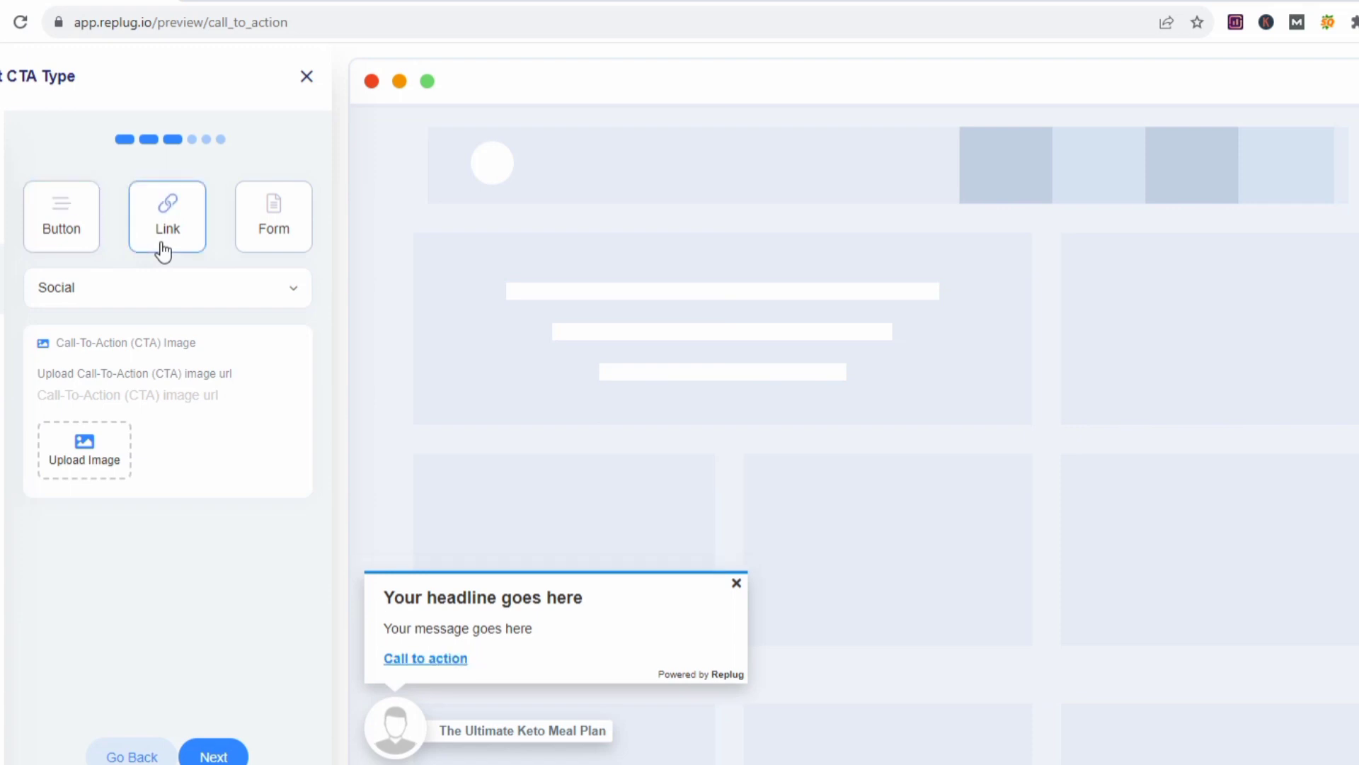
{"action": "left_click", "coordinate": [257, 235]}
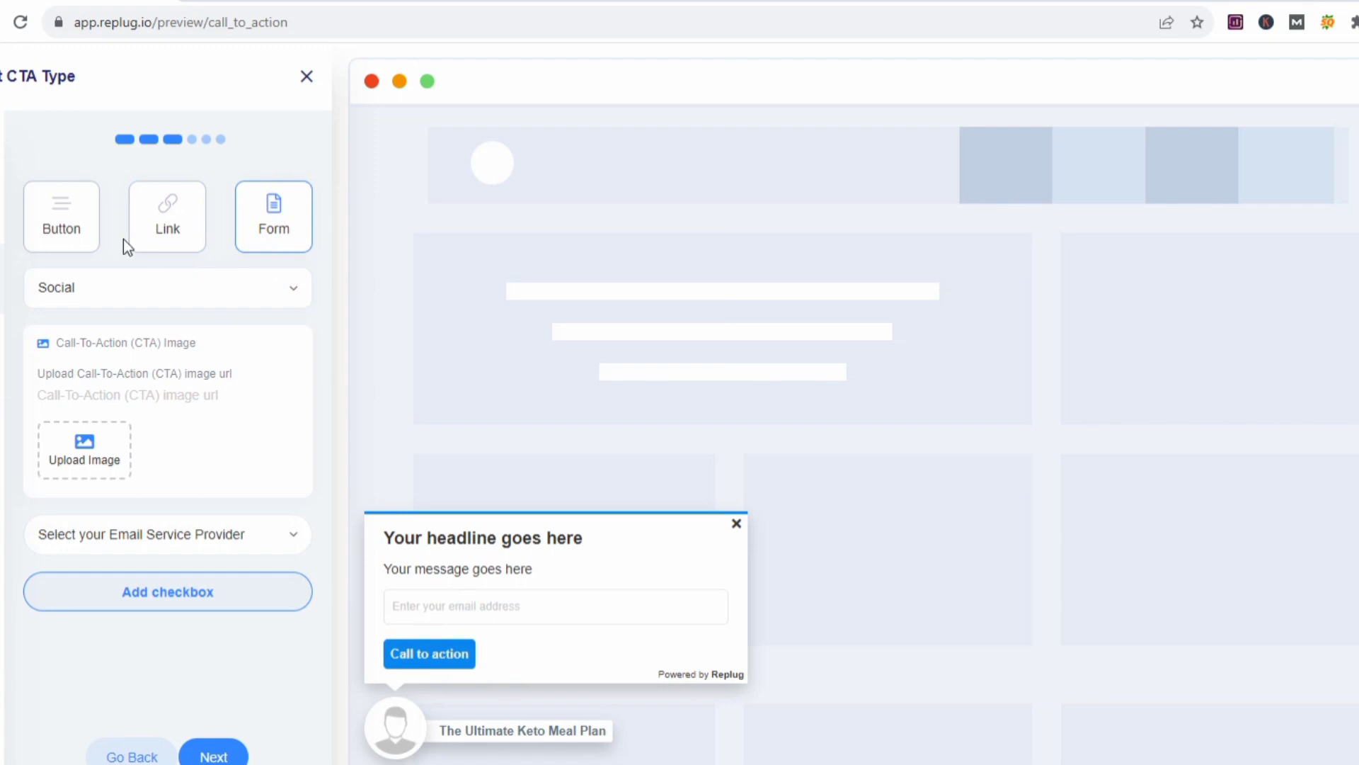
{"action": "left_click", "coordinate": [84, 240]}
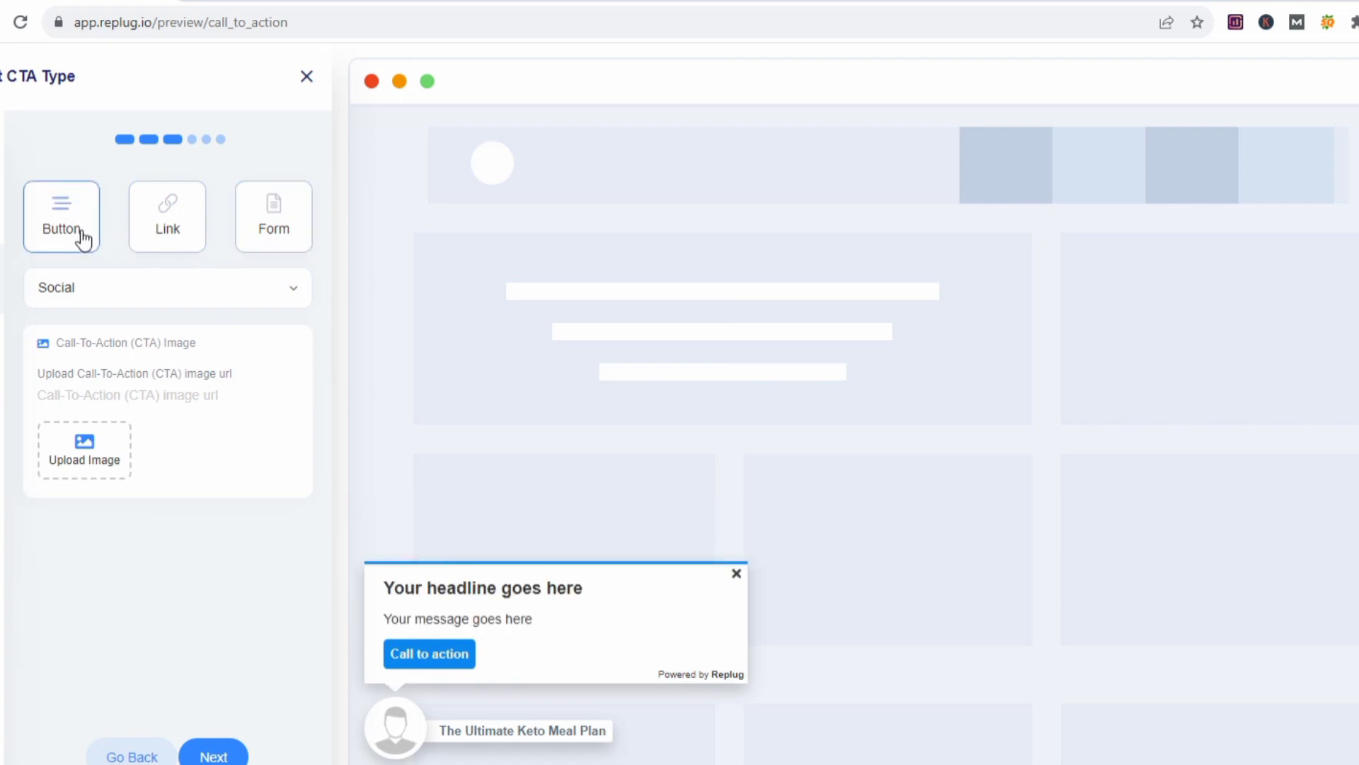
- Preview the Social (Modern), Banner, Exit intent, Scroll Box and Bridge Page layouts for the button call-to-action
{"action": "left_click", "coordinate": [102, 297]}
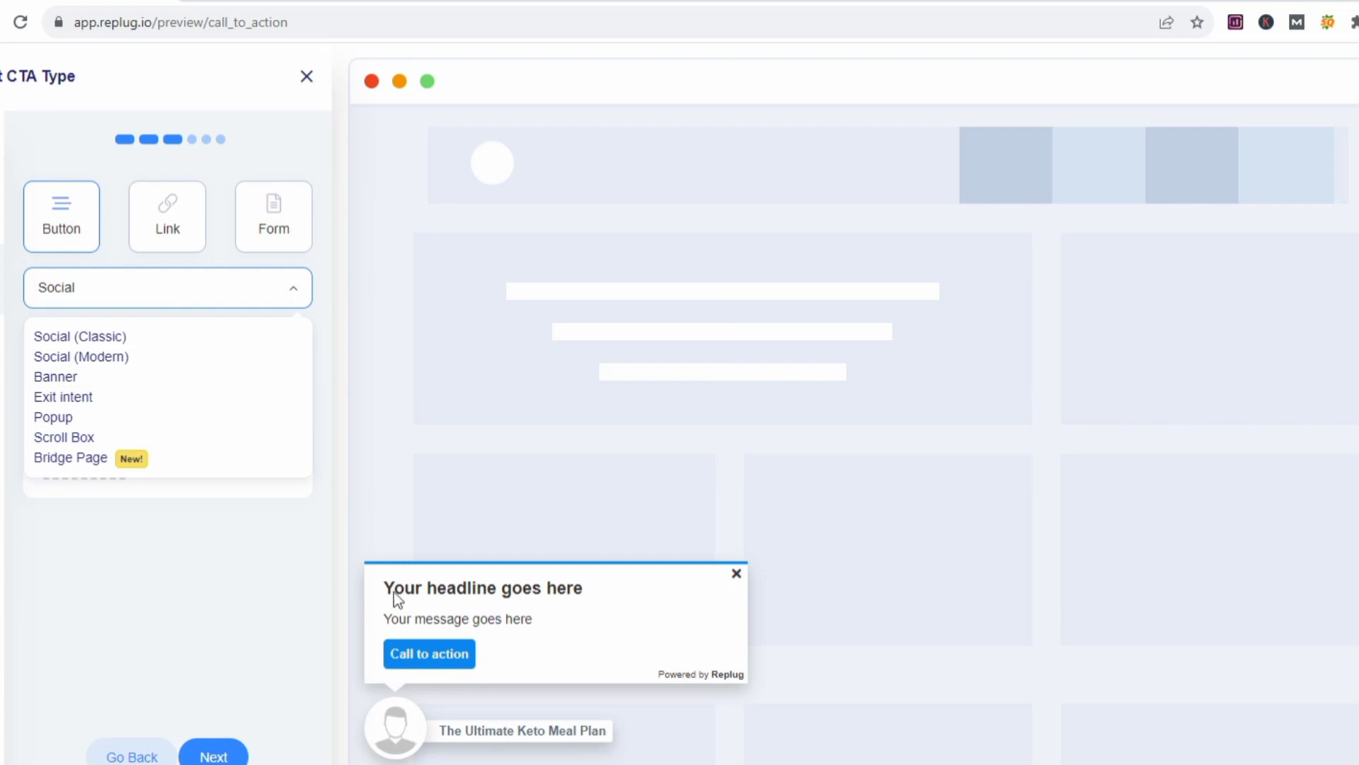
{"action": "left_click", "coordinate": [75, 359]}
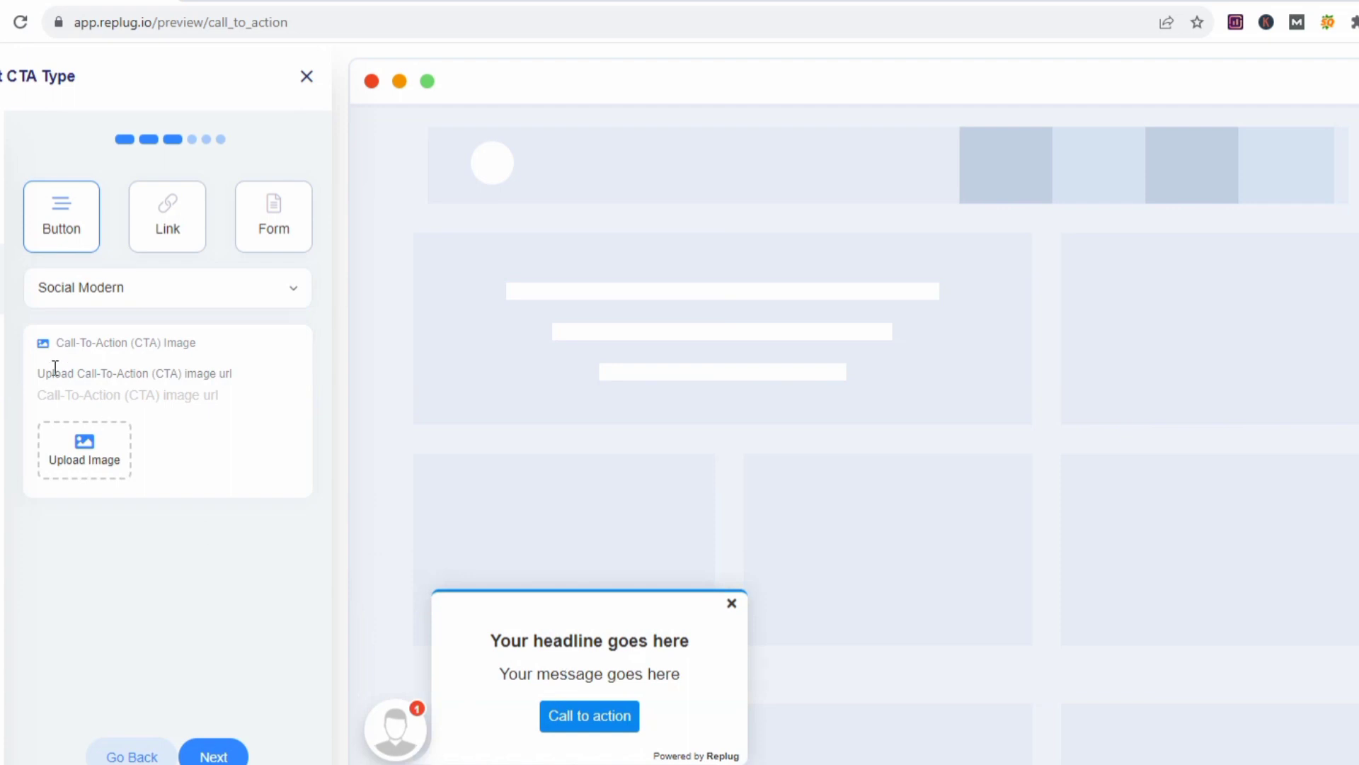
{"action": "left_click", "coordinate": [87, 303]}
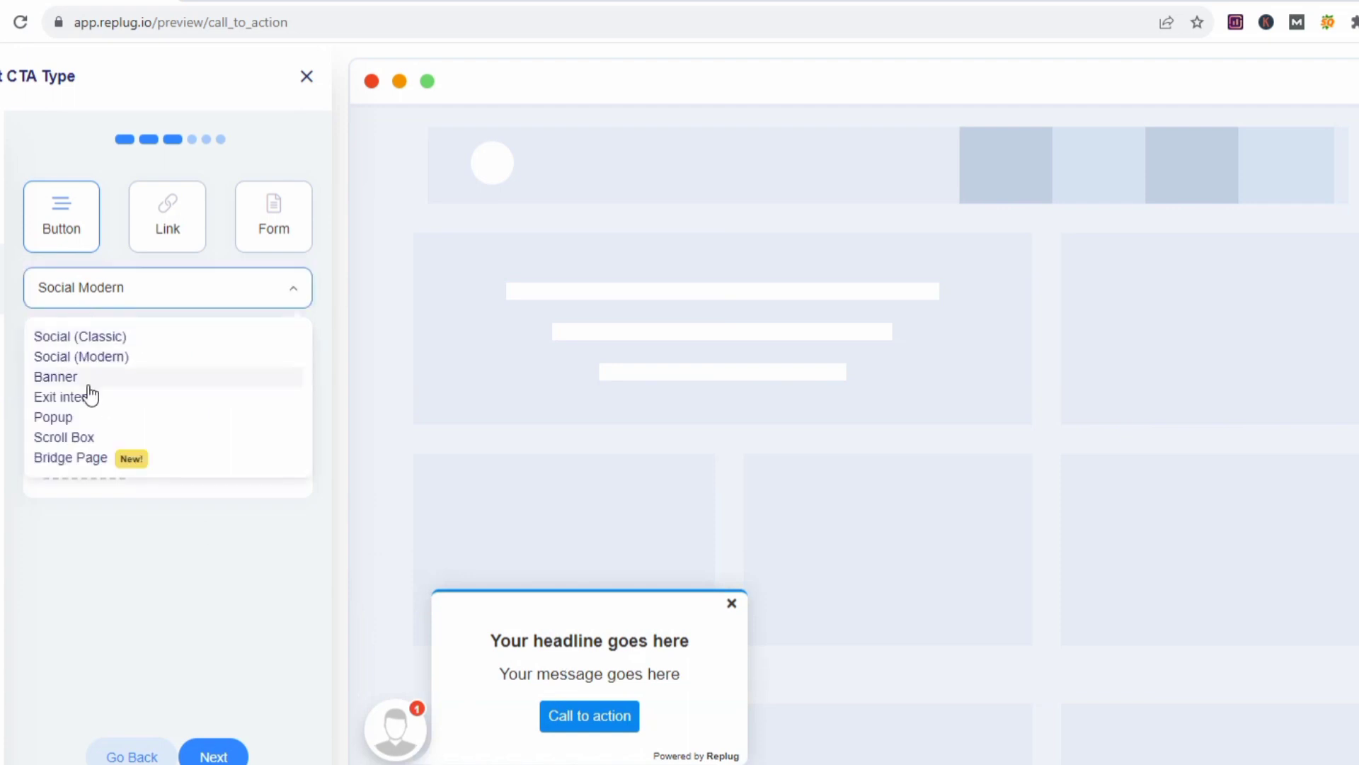
{"action": "left_click", "coordinate": [89, 380]}
{"action": "left_click", "coordinate": [126, 294]}
{"action": "left_click", "coordinate": [94, 395]}
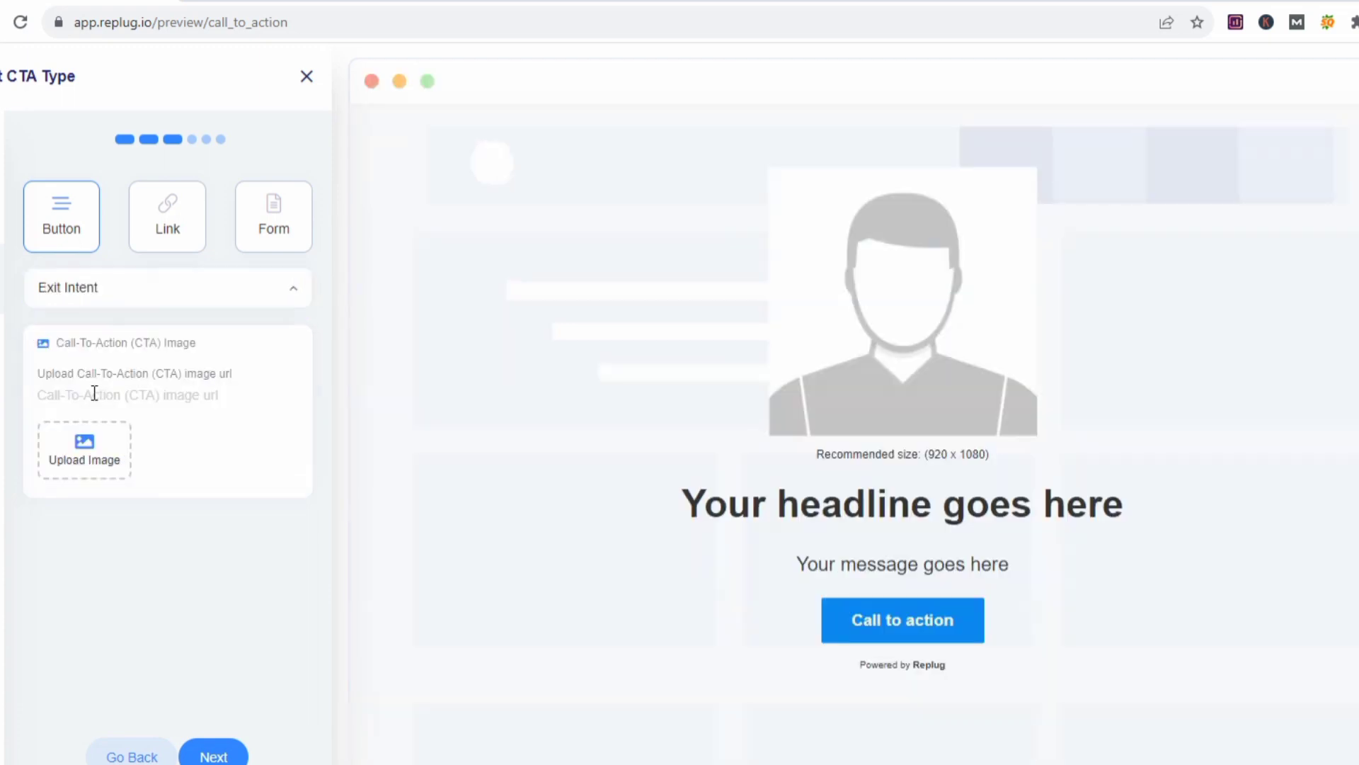
{"action": "left_click", "coordinate": [80, 301]}
{"action": "left_click", "coordinate": [82, 438]}
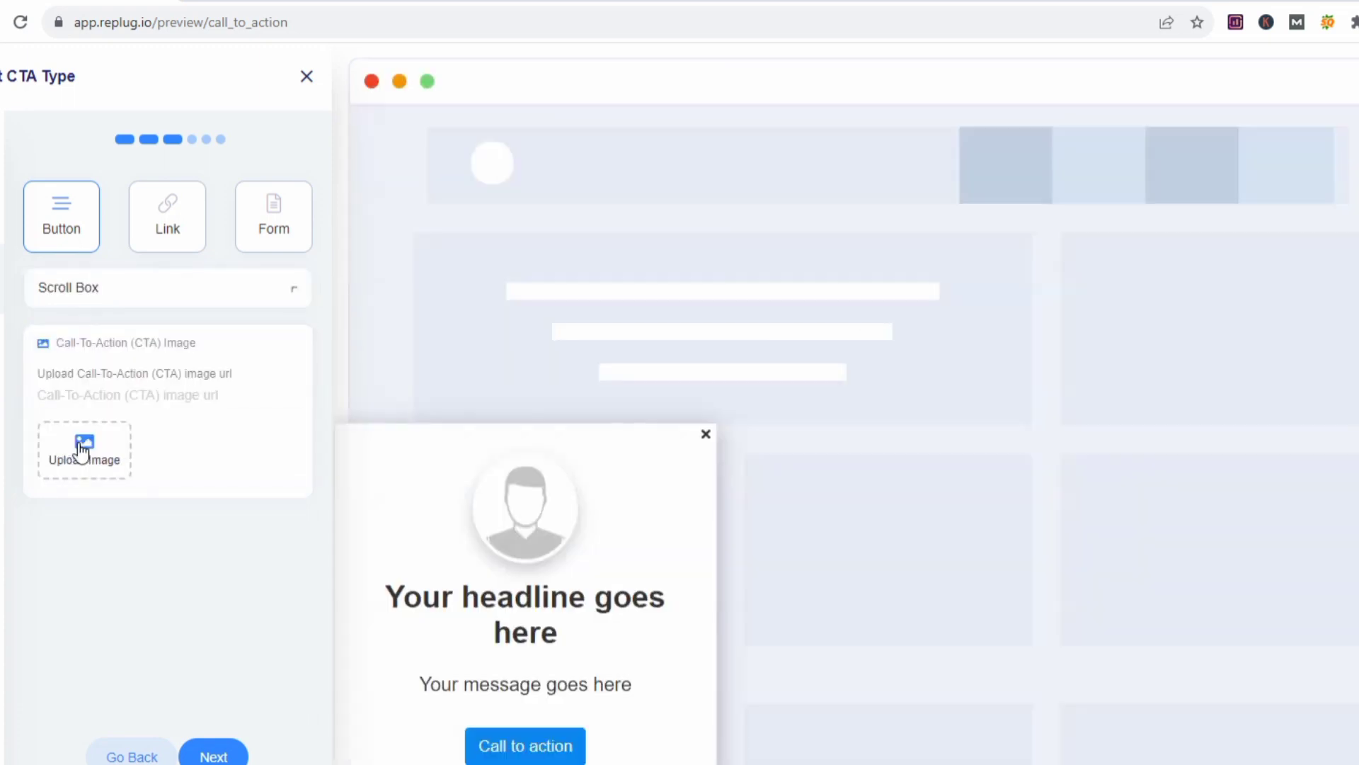
{"action": "left_click", "coordinate": [125, 305]}
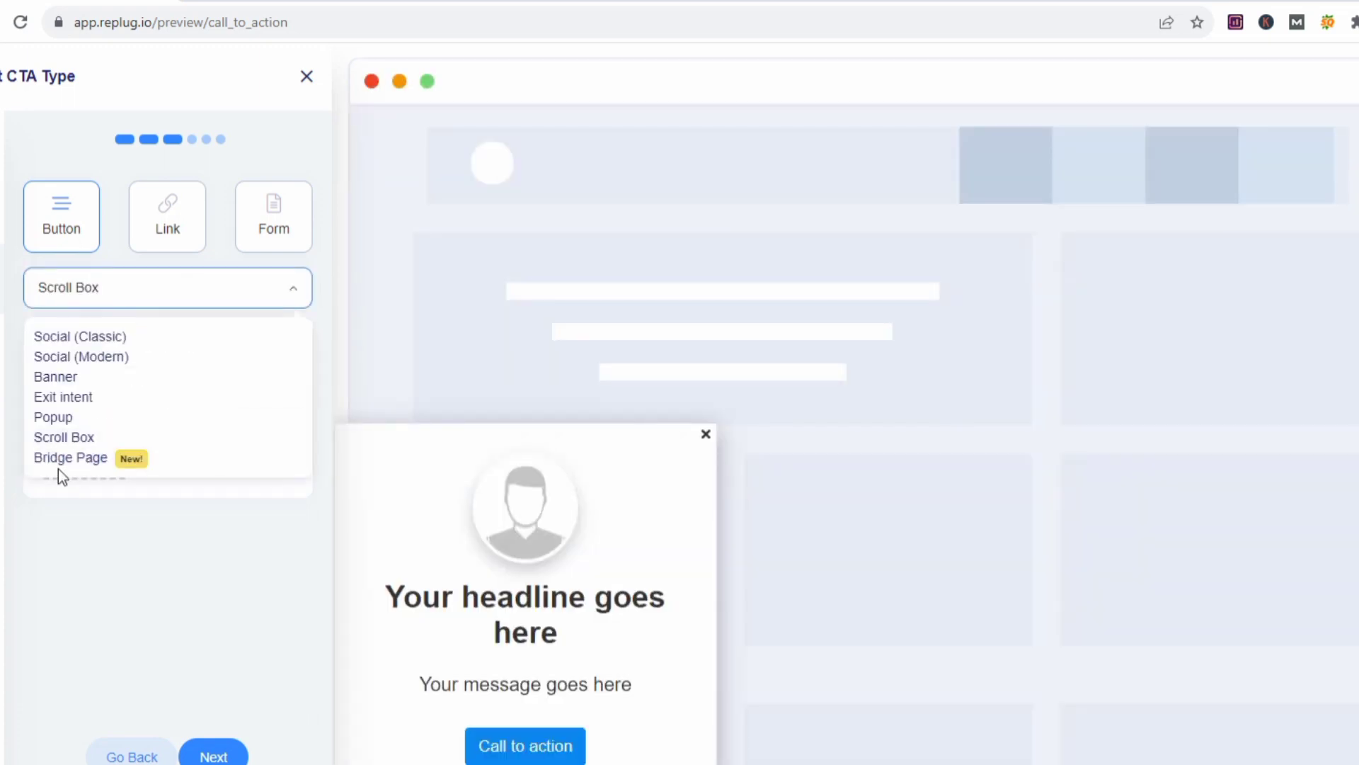
{"action": "left_click", "coordinate": [60, 460]}
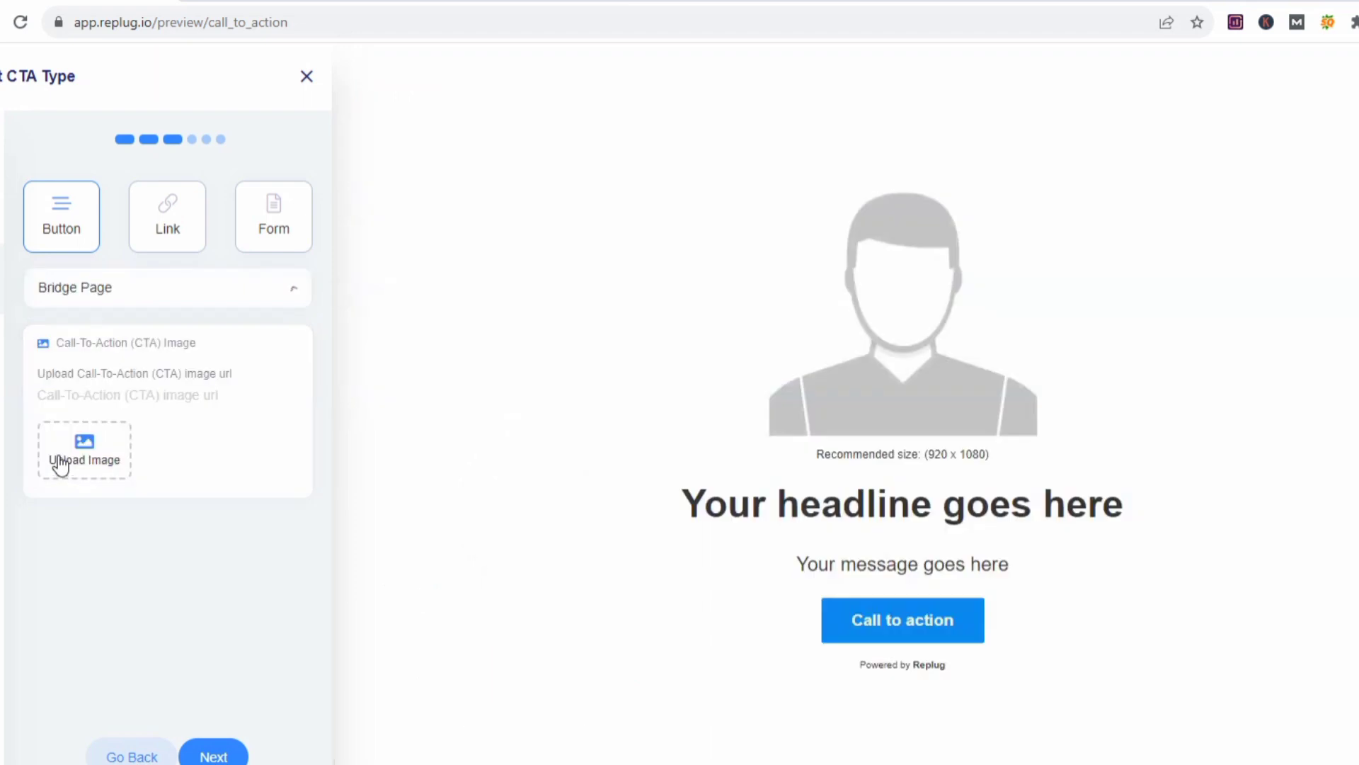
- Set the button layout to Social (Modern), upload the complete-keto-diet-food-list image from Downloads and continue to the message settings
{"action": "left_click", "coordinate": [121, 302]}
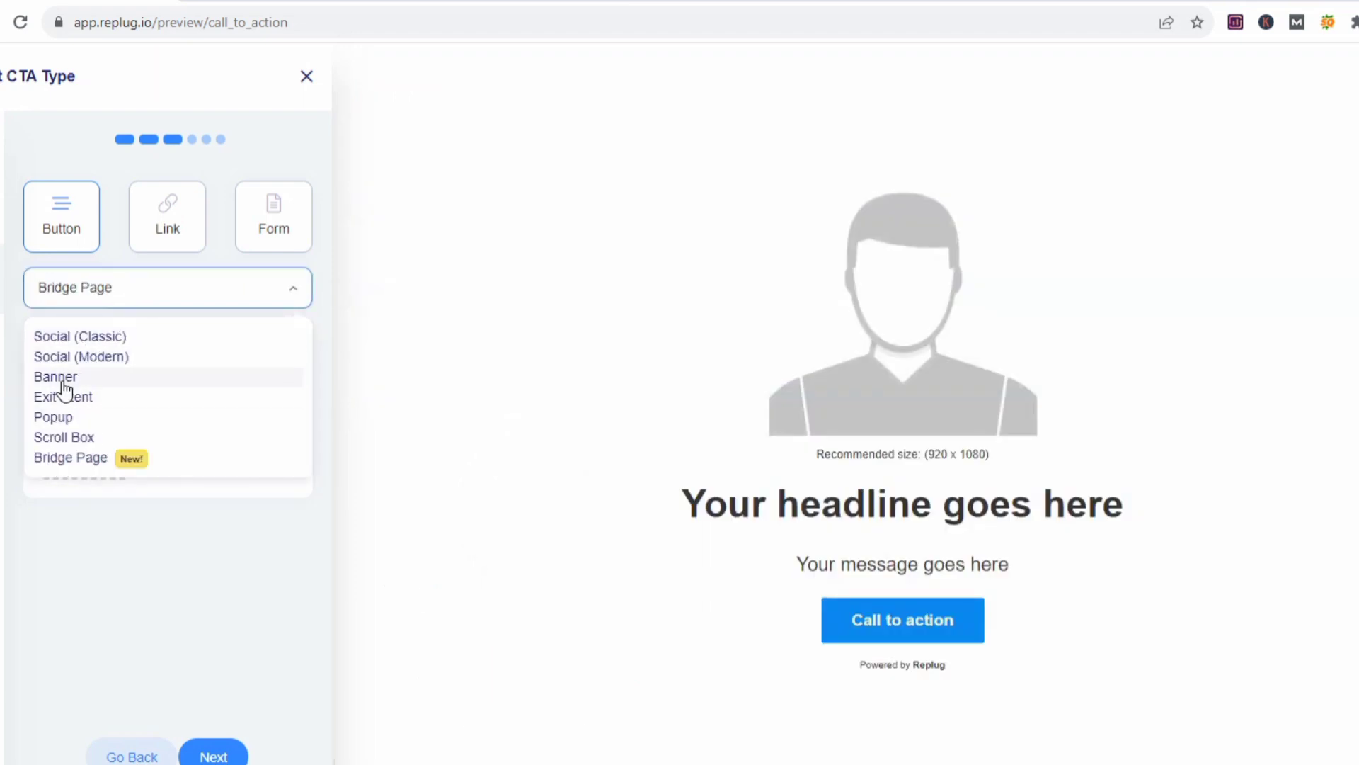
{"action": "left_click", "coordinate": [83, 358]}
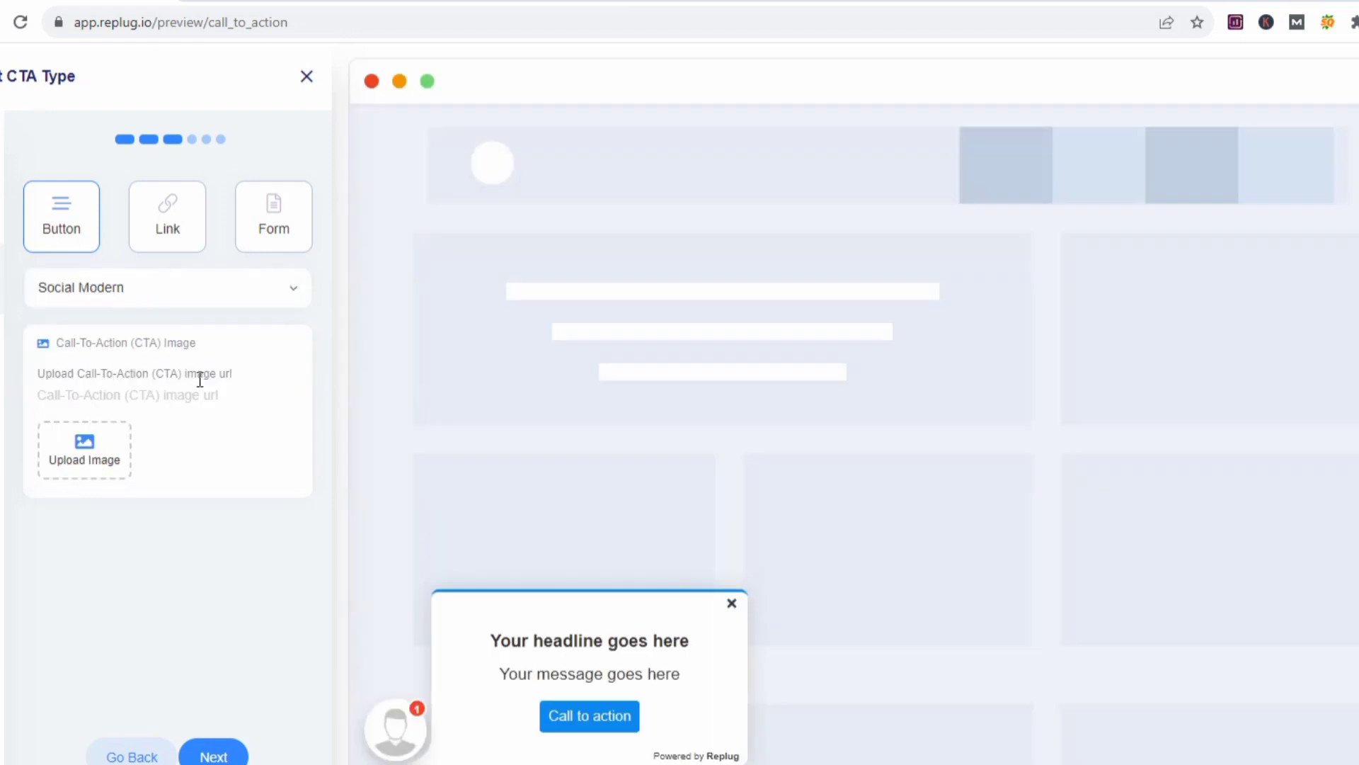
{"action": "left_click", "coordinate": [84, 457]}
{"action": "left_click", "coordinate": [182, 143]}
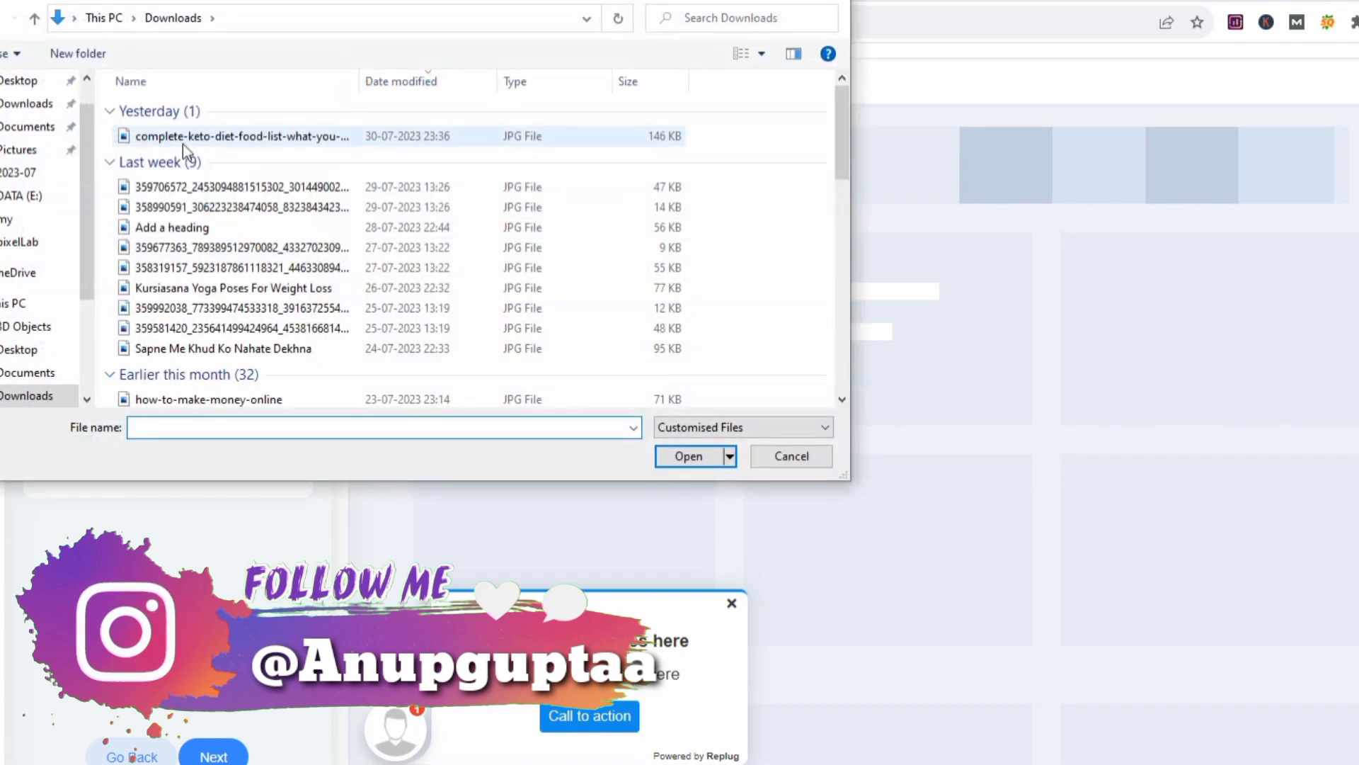
{"action": "left_click", "coordinate": [689, 456]}
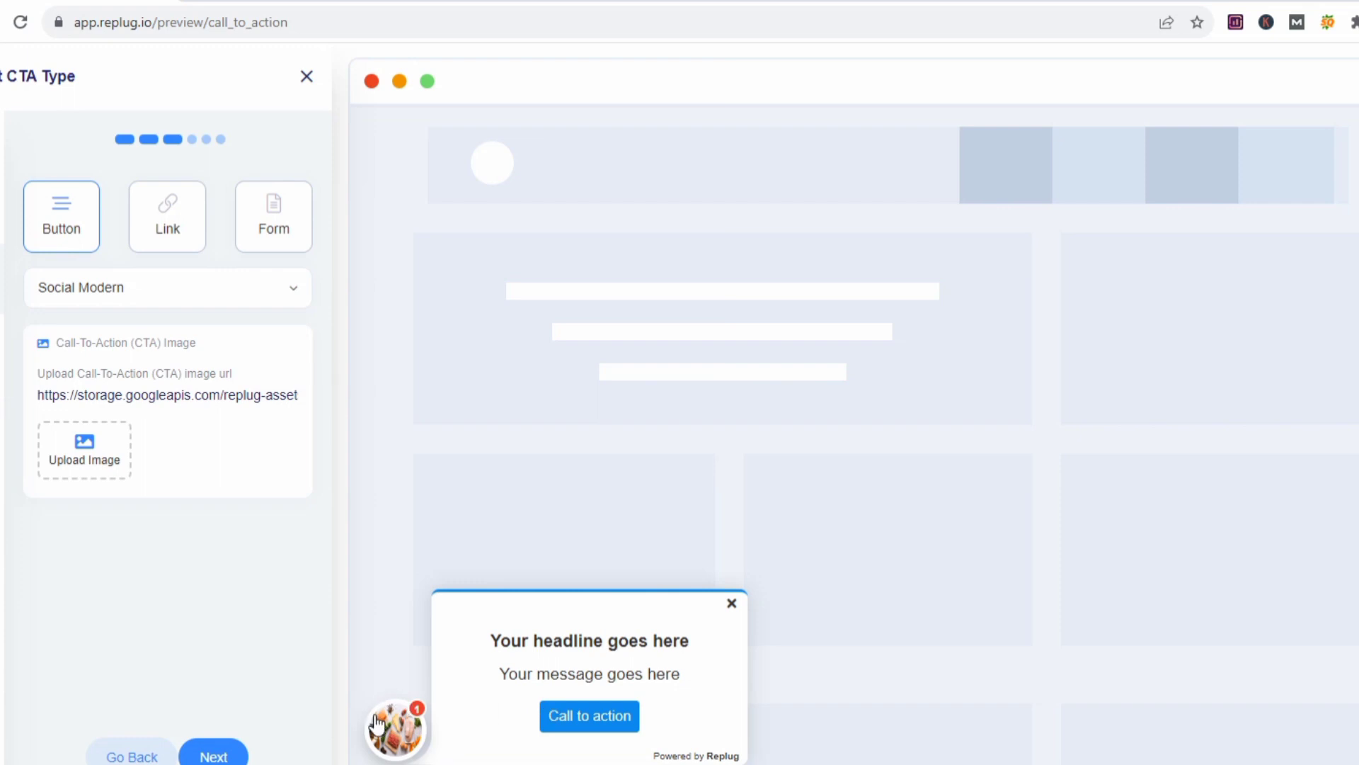
{"action": "left_click", "coordinate": [214, 755]}
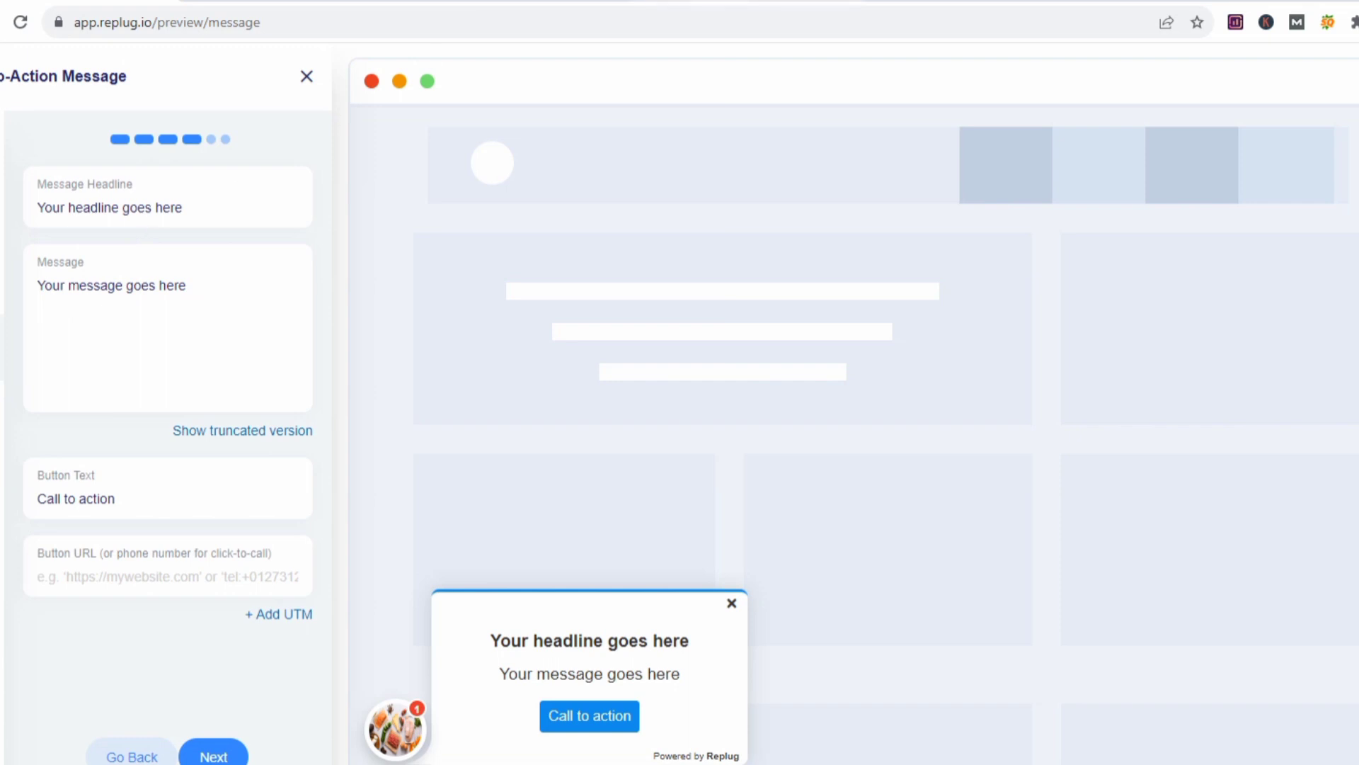
- Switch to Poe and copy the headline idea "Keto Meal Planning Made Easy: Tips and Recipes to Stay on Track"
{"action": "key", "text": "ctrl+Tab"}
{"action": "scroll", "coordinate": [830, 330], "scroll_direction": "up", "scroll_amount": 8}
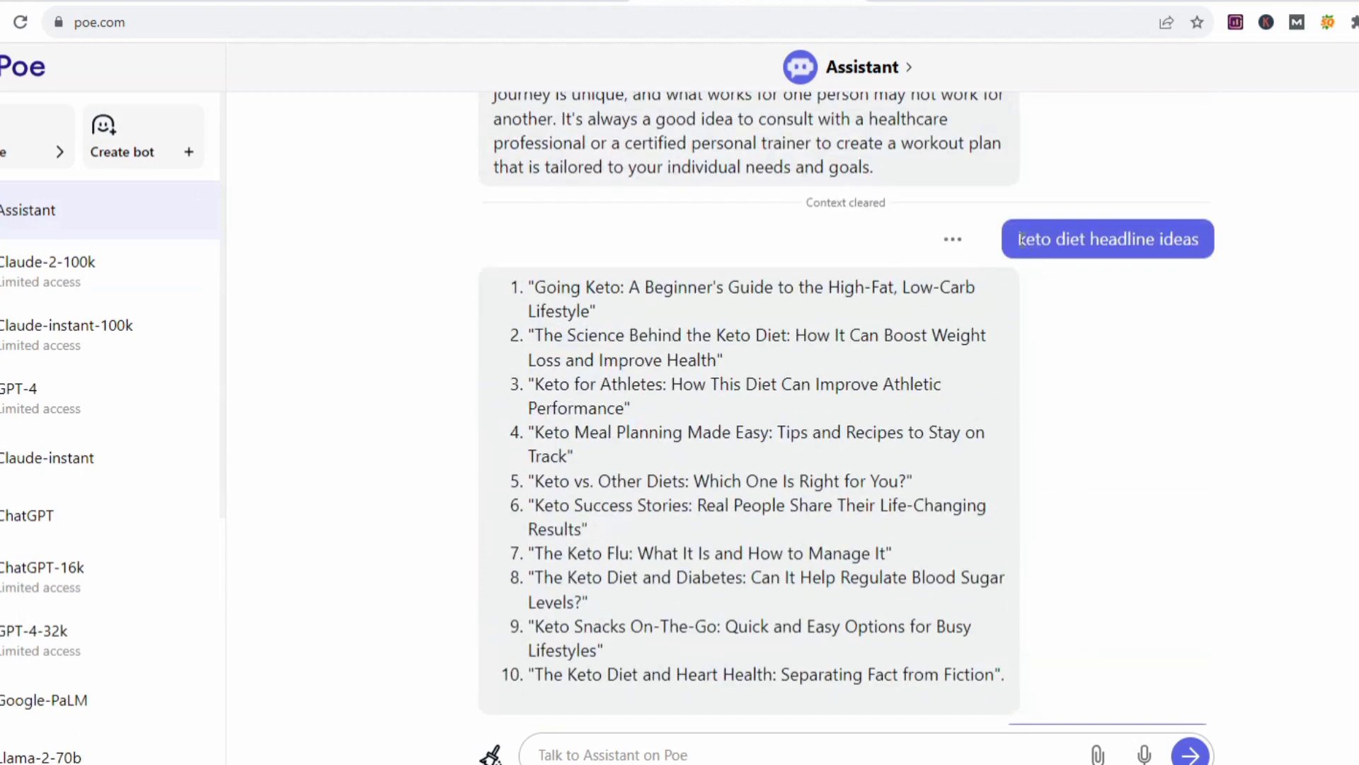
{"action": "left_click_drag", "start_coordinate": [1020, 239], "coordinate": [1200, 239]}
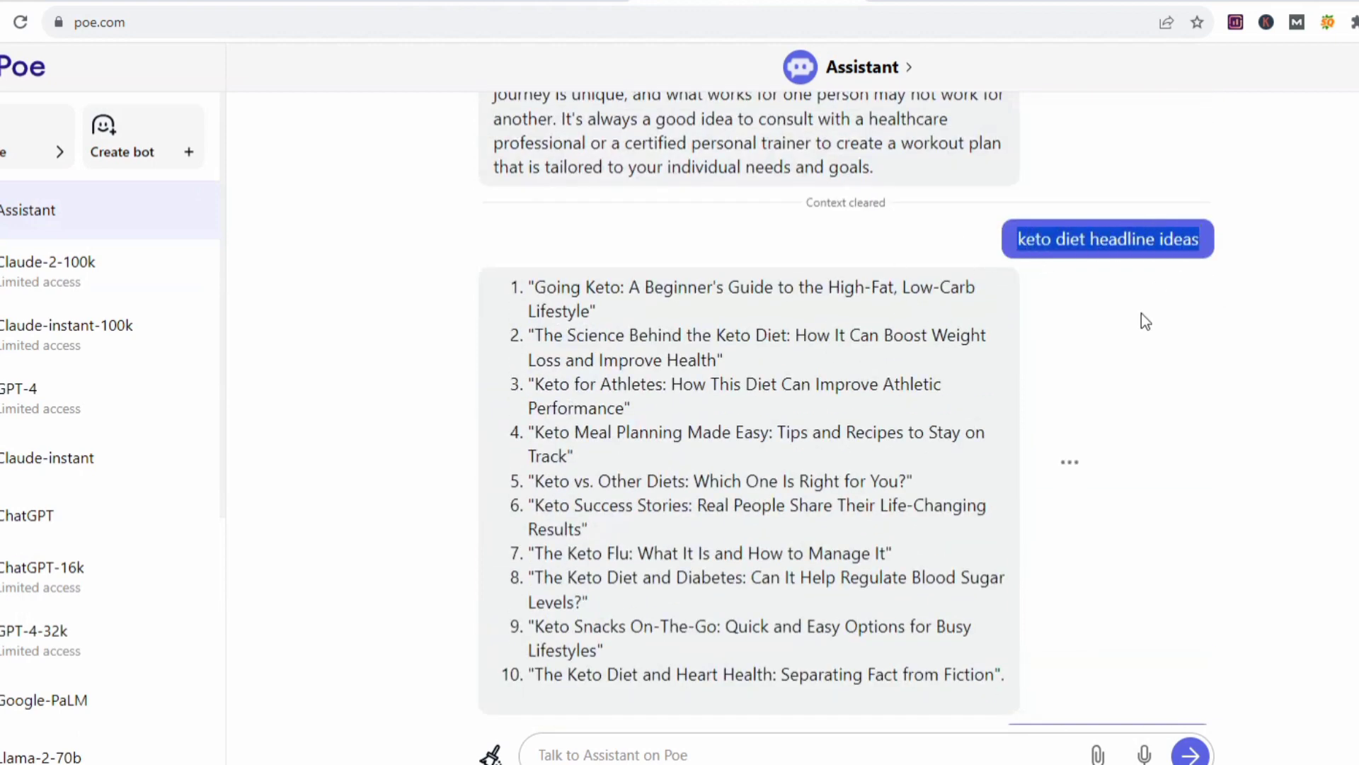
{"action": "scroll", "coordinate": [631, 346], "scroll_direction": "down", "scroll_amount": 2}
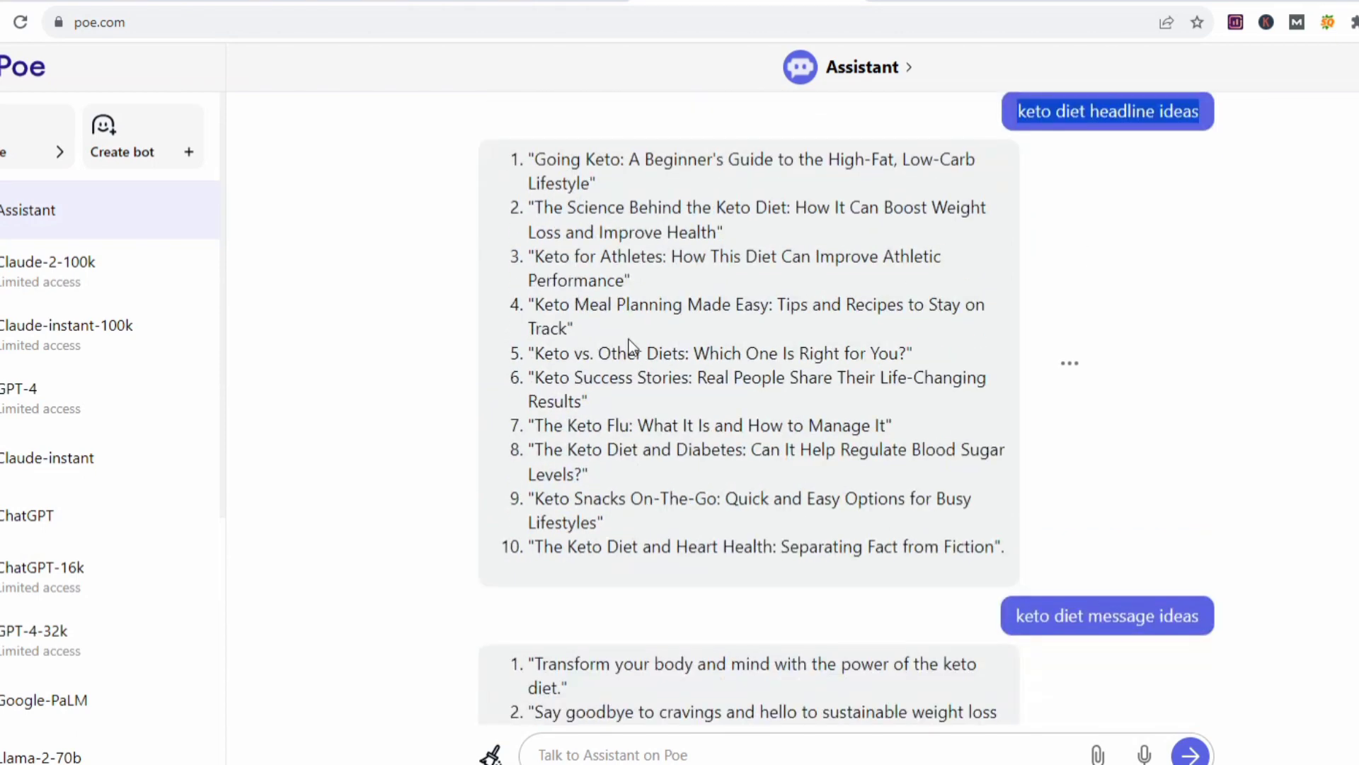
{"action": "scroll", "coordinate": [630, 347], "scroll_direction": "up", "scroll_amount": 2}
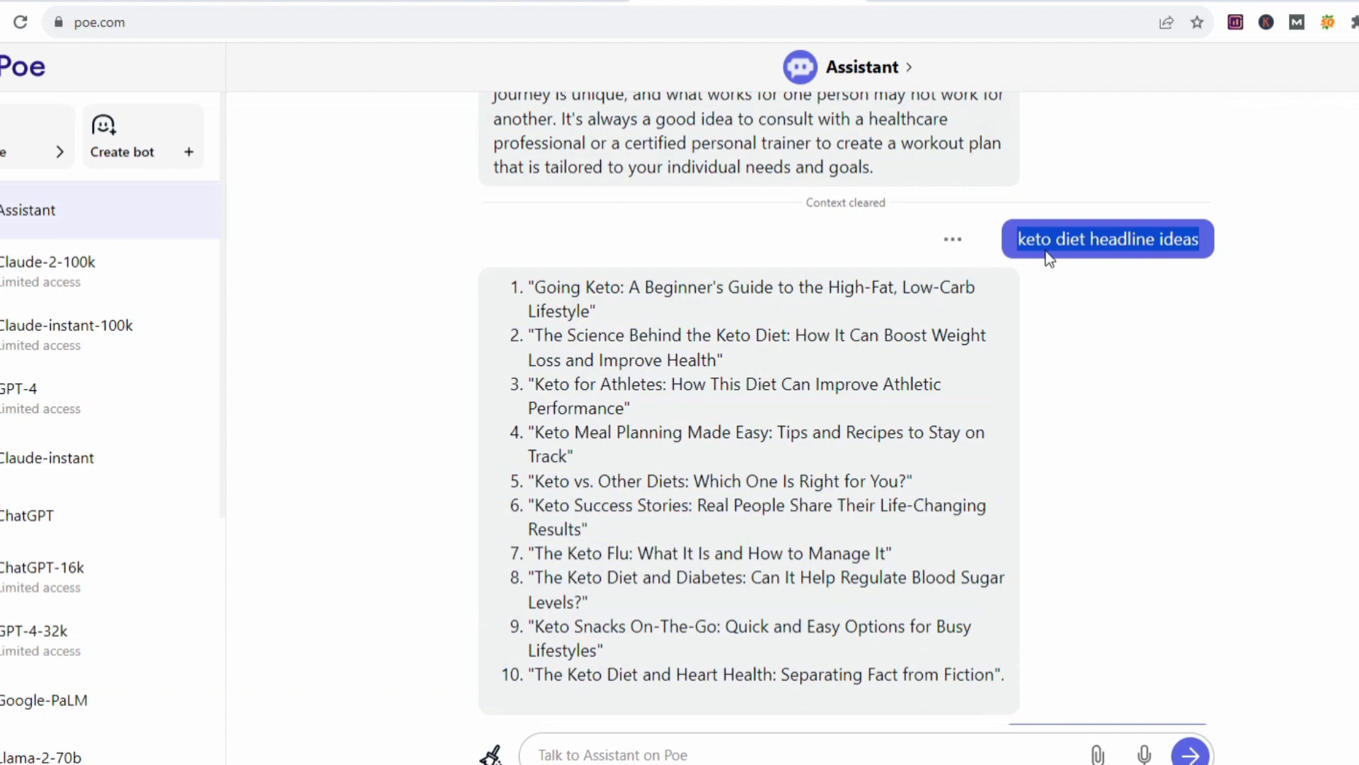
{"action": "scroll", "coordinate": [640, 375], "scroll_direction": "down", "scroll_amount": 2}
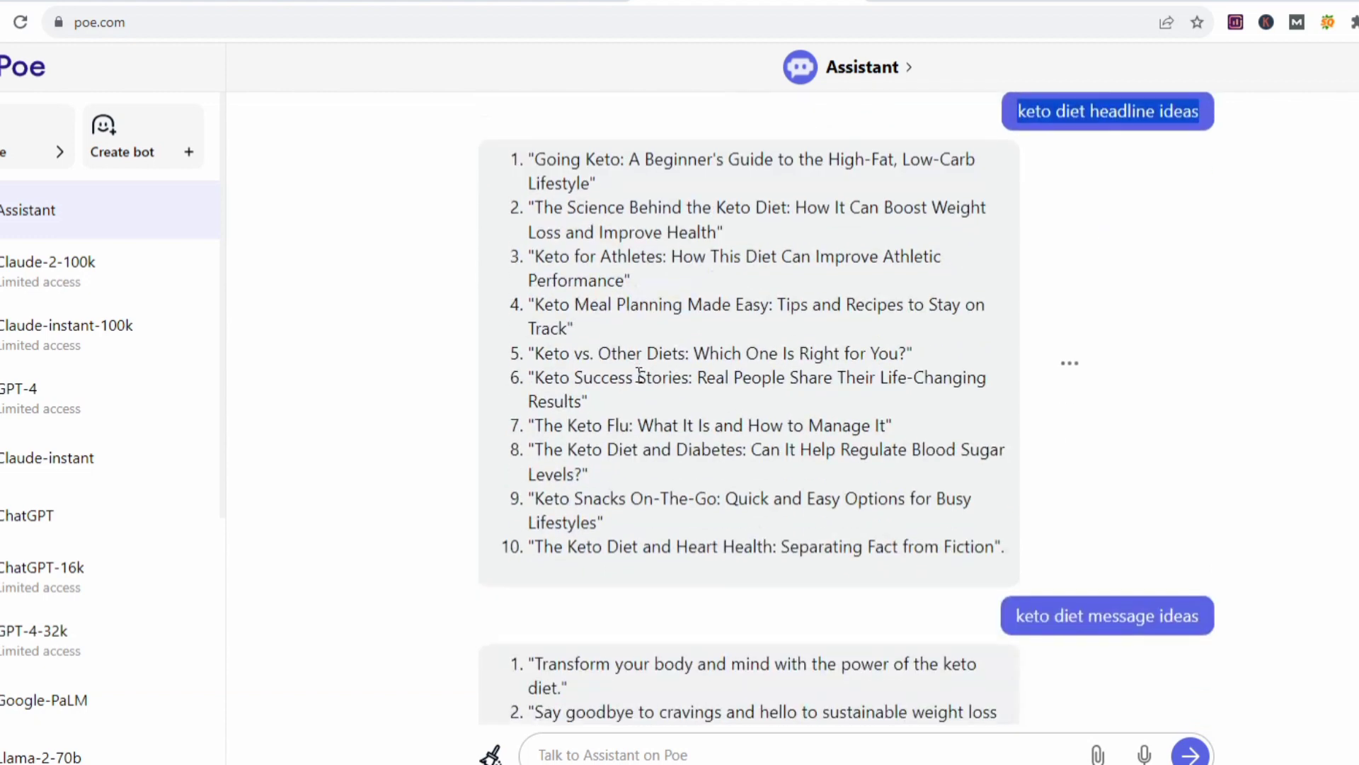
{"action": "scroll", "coordinate": [640, 375], "scroll_direction": "up", "scroll_amount": 2}
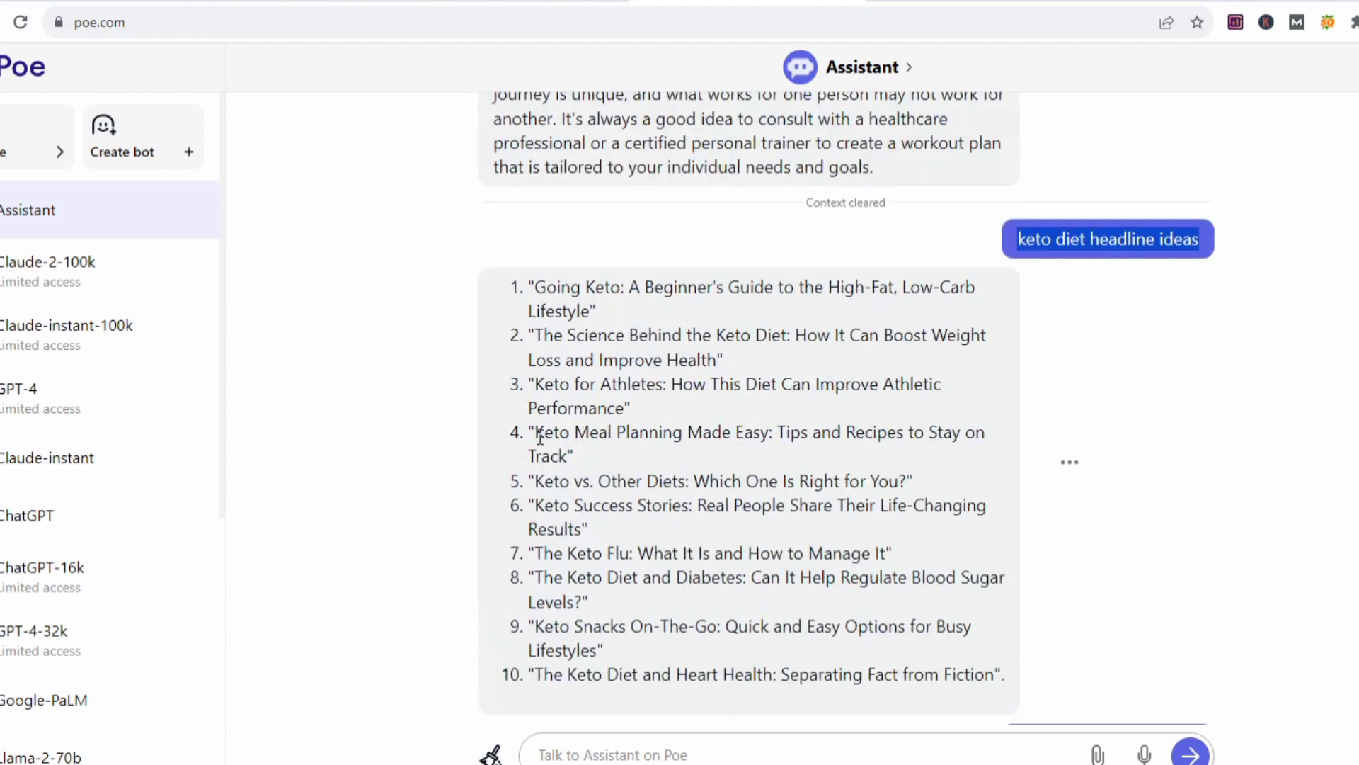
{"action": "left_click_drag", "start_coordinate": [536, 434], "coordinate": [575, 457]}
{"action": "key", "text": "ctrl+c"}
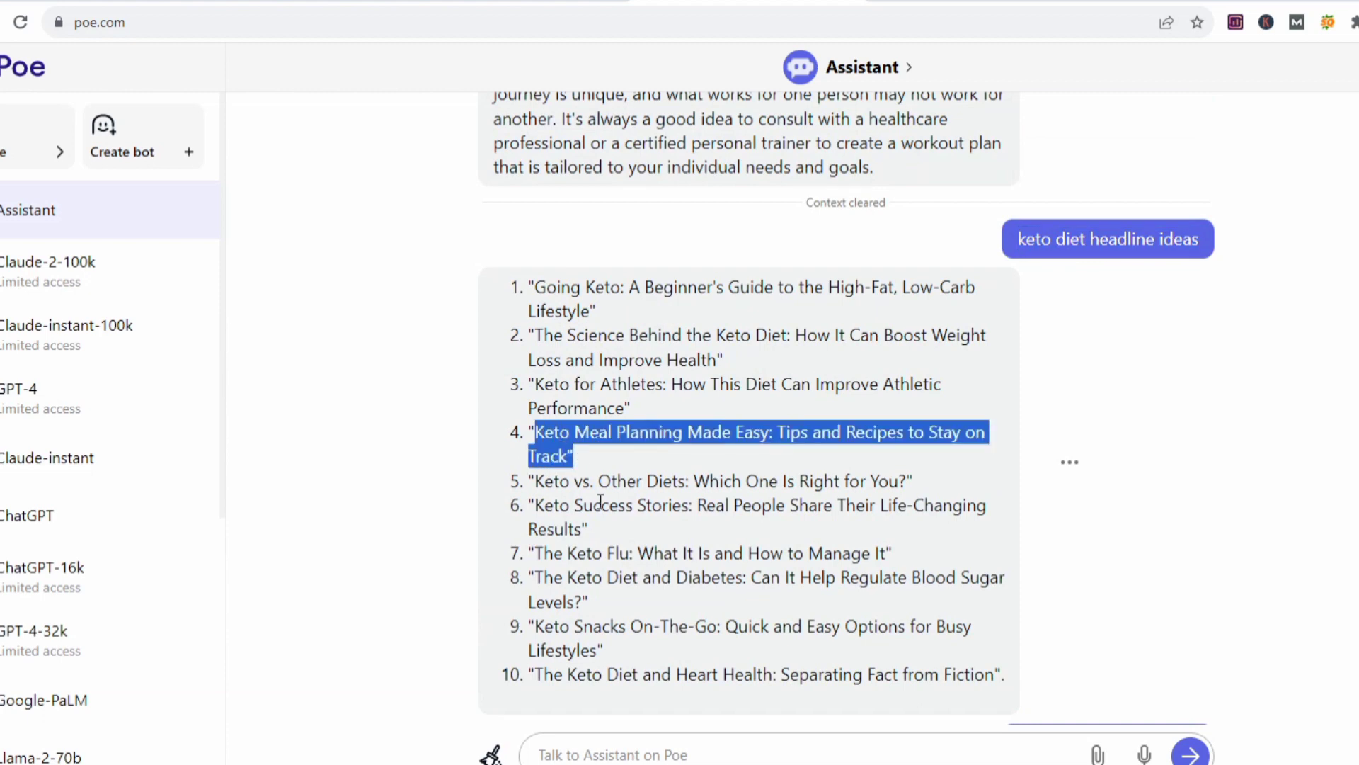
- Return to Replug and replace the placeholder message headline with the copied keto headline, without its closing quotation mark
{"action": "left_click", "coordinate": [227, 212]}
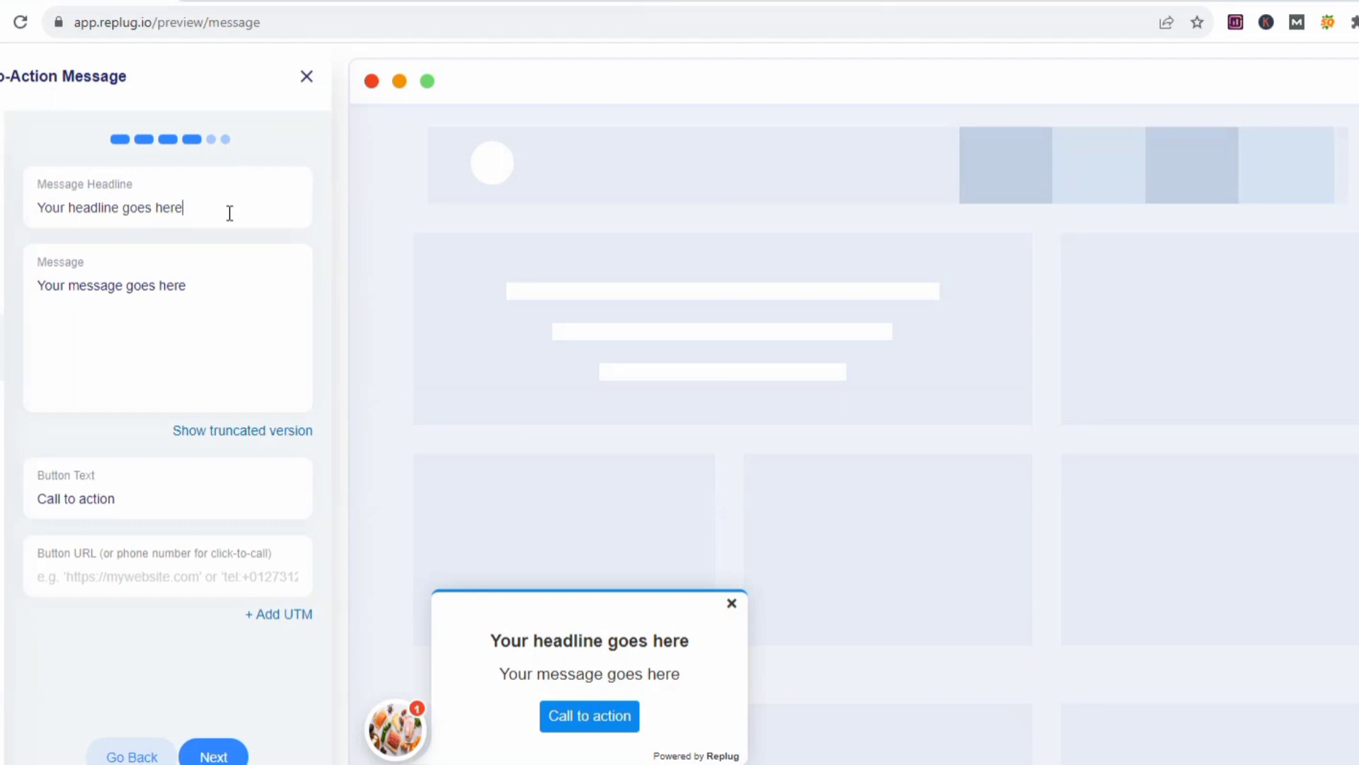
{"action": "key", "text": "ctrl+a"}
{"action": "key", "text": "ctrl+v"}
{"action": "key", "text": "BackSpace"}
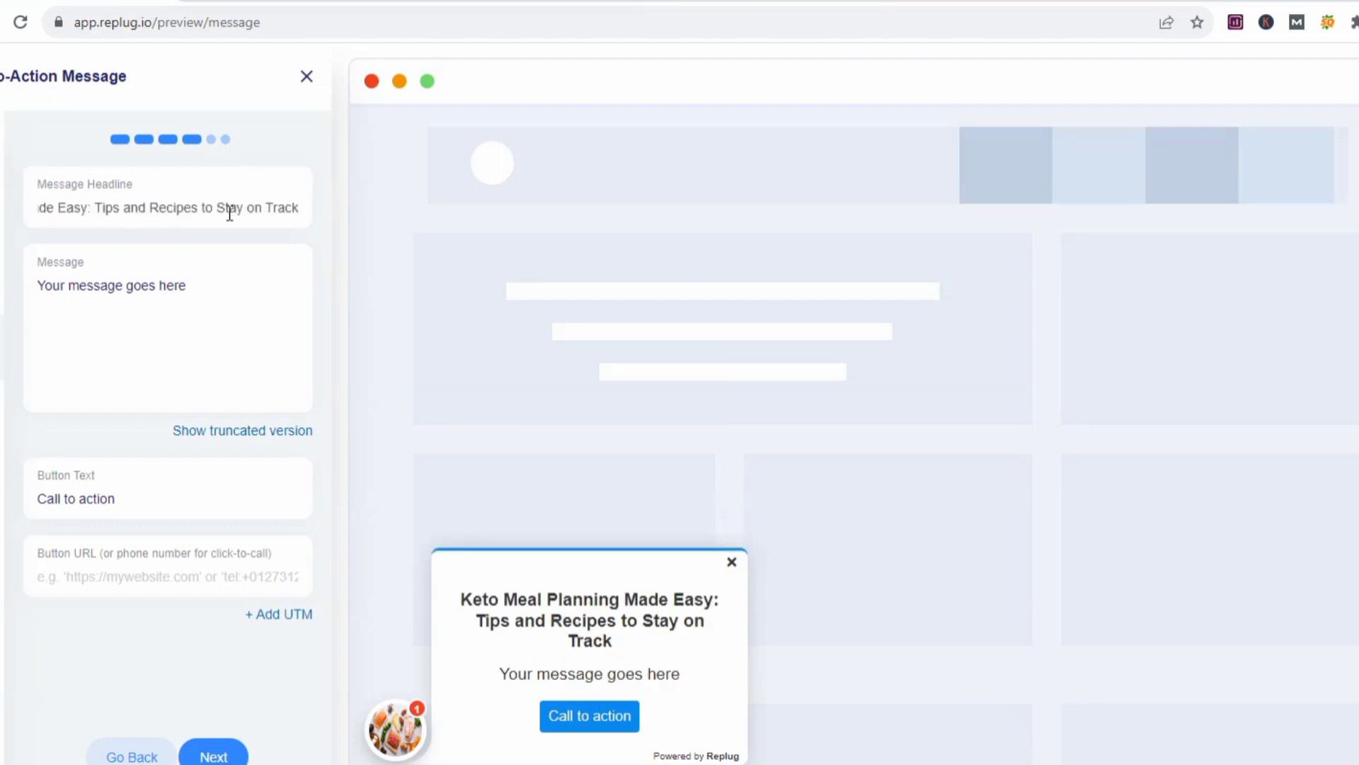
- Replace the campaign message with Poe's idea "Keto is not a one-size-fits-all approach, customize it to fit your unique needs and goals"
{"action": "left_click", "coordinate": [197, 286]}
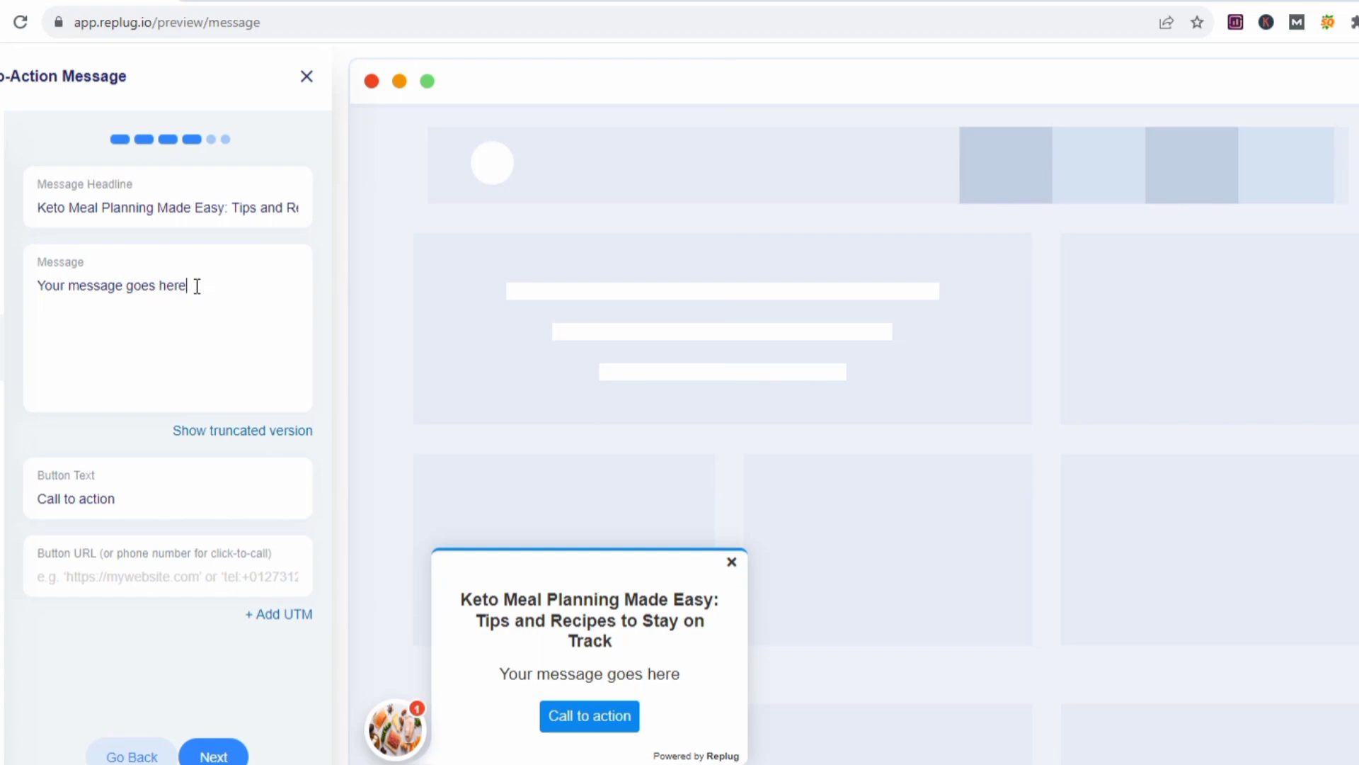
{"action": "key", "text": "ctrl+Tab"}
{"action": "scroll", "coordinate": [742, 312], "scroll_direction": "down", "scroll_amount": 5}
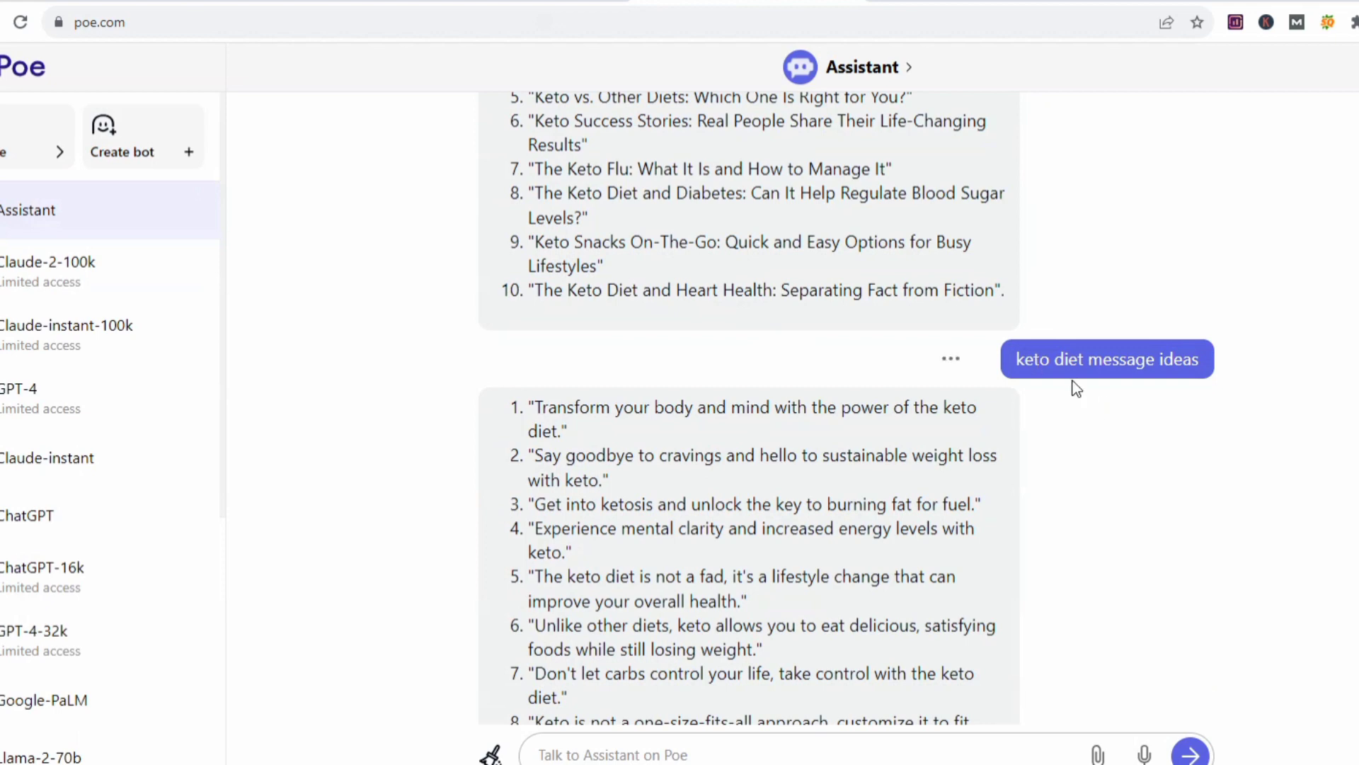
{"action": "scroll", "coordinate": [1073, 381], "scroll_direction": "down", "scroll_amount": 2}
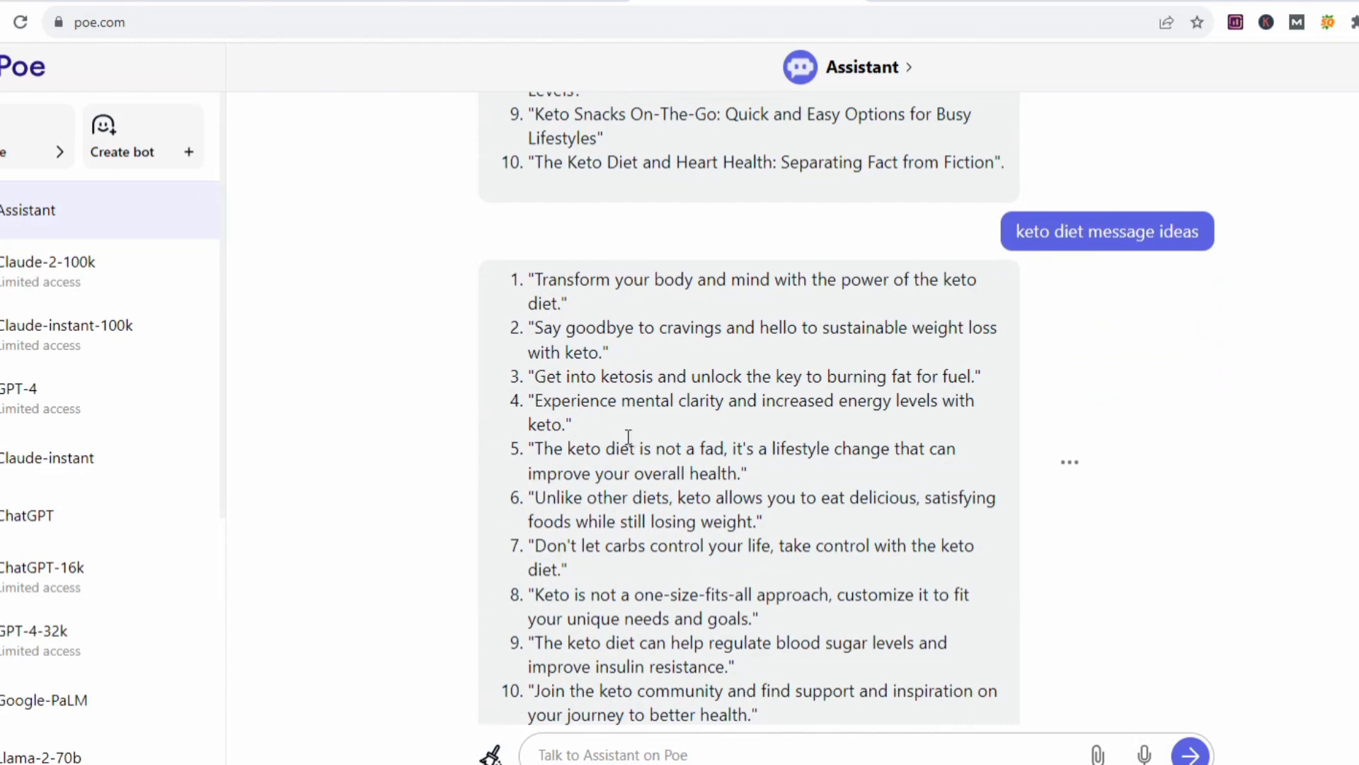
{"action": "left_click_drag", "start_coordinate": [535, 591], "coordinate": [749, 620]}
{"action": "key", "text": "ctrl+c"}
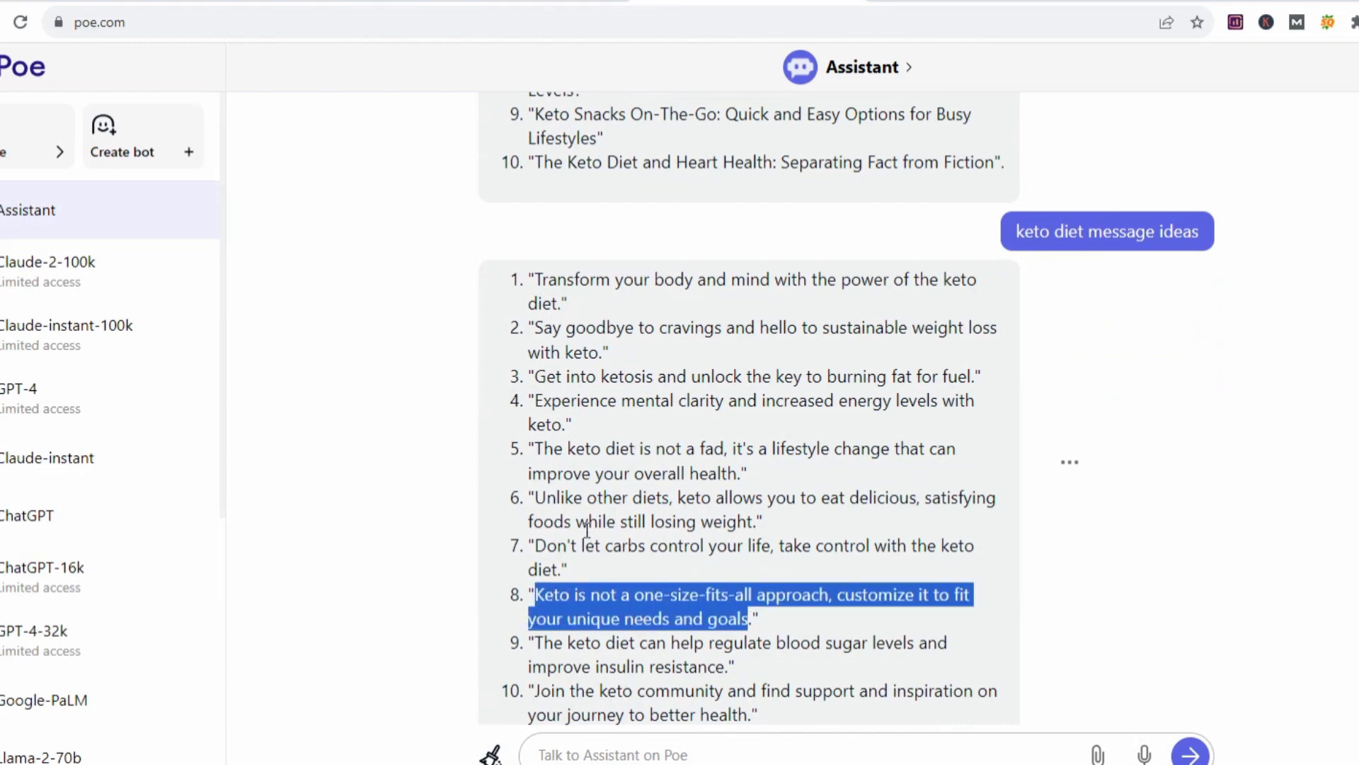
{"action": "left_click", "coordinate": [127, 2]}
{"action": "left_click", "coordinate": [223, 308]}
{"action": "key", "text": "ctrl+a"}
{"action": "key", "text": "ctrl+v"}
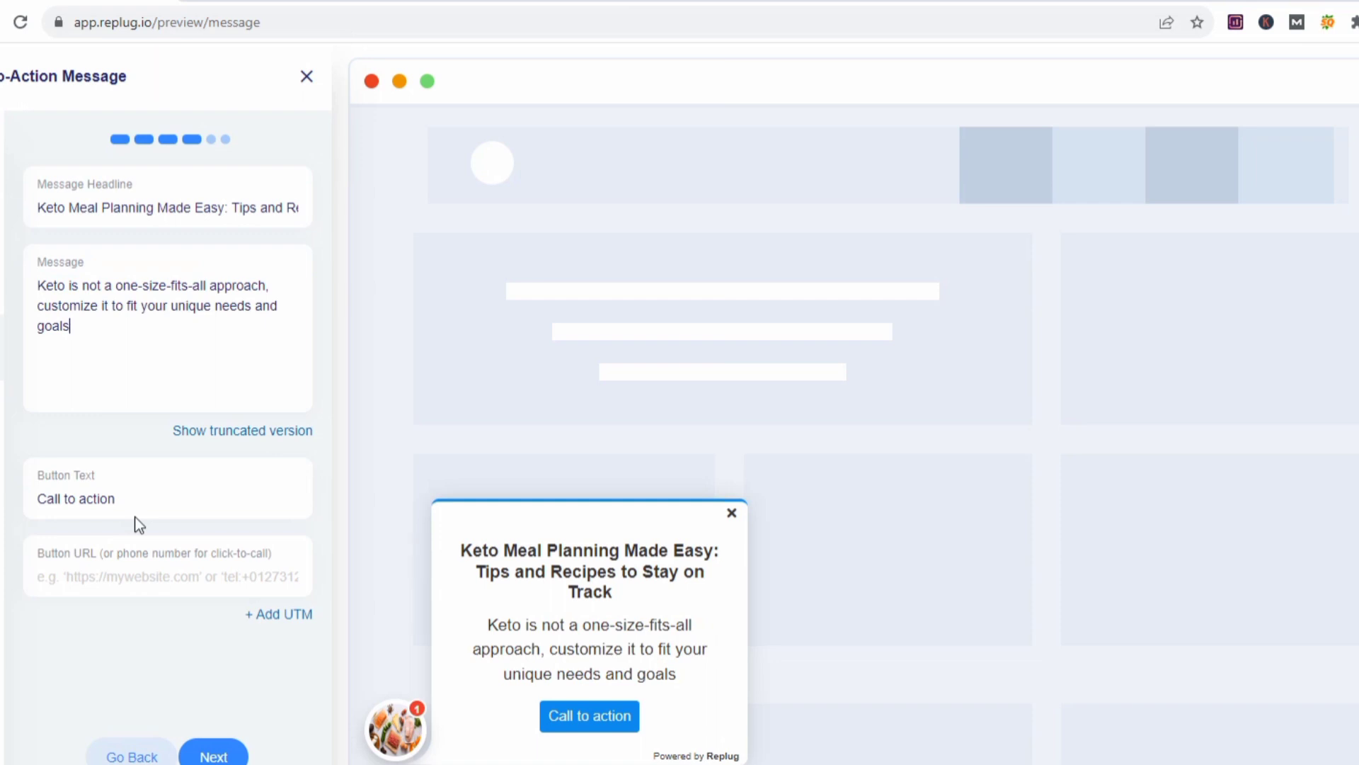
- Change the call-to-action button text to "Learn More"
{"action": "left_click", "coordinate": [142, 498]}
{"action": "key", "text": "BackSpace"}
{"action": "key", "text": "BackSpace"}
{"action": "key", "text": "BackSpace"}
{"action": "key", "text": "BackSpace"}
{"action": "key", "text": "BackSpace"}
{"action": "key", "text": "BackSpace"}
{"action": "key", "text": "BackSpace"}
{"action": "key", "text": "BackSpace"}
{"action": "key", "text": "BackSpace"}
{"action": "key", "text": "BackSpace"}
{"action": "key", "text": "BackSpace"}
{"action": "key", "text": "BackSpace"}
{"action": "key", "text": "BackSpace"}
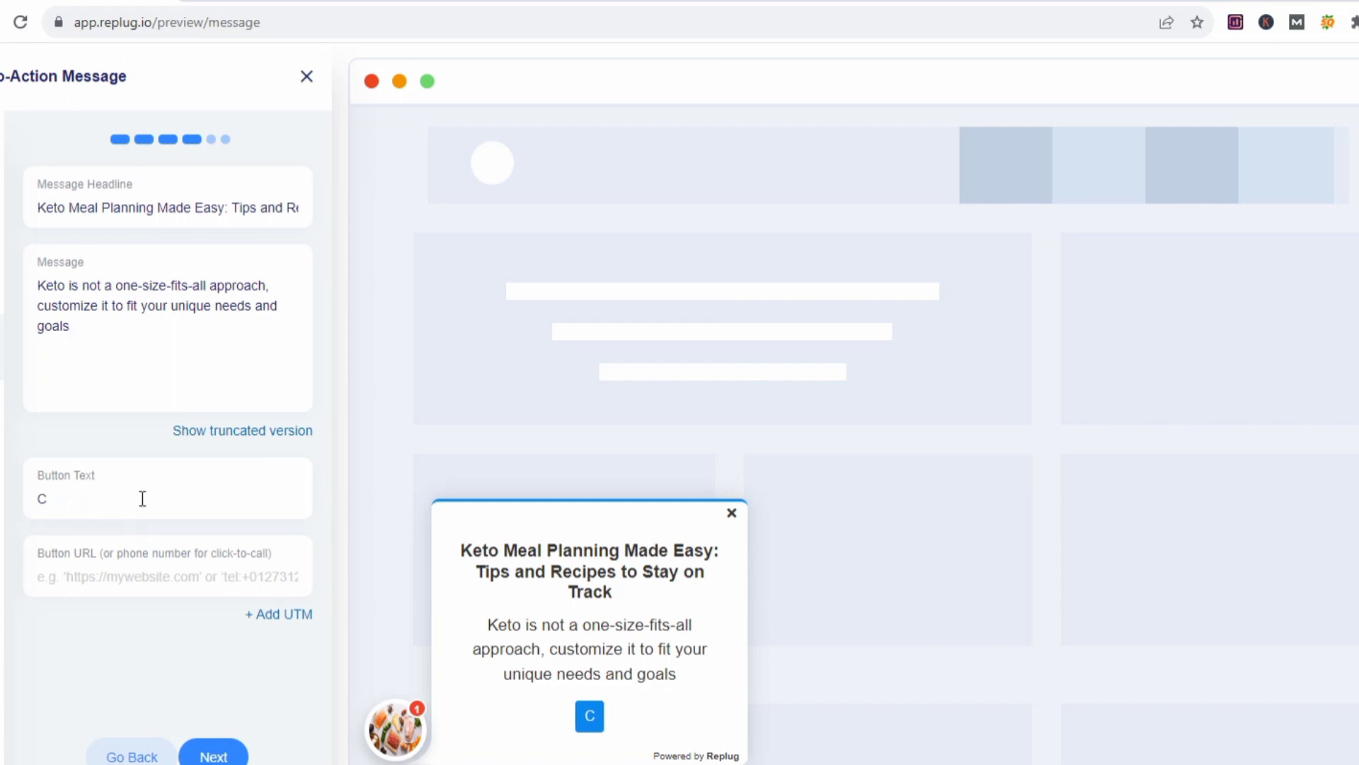
{"action": "key", "text": "BackSpace"}
{"action": "type", "text": "Learn "}
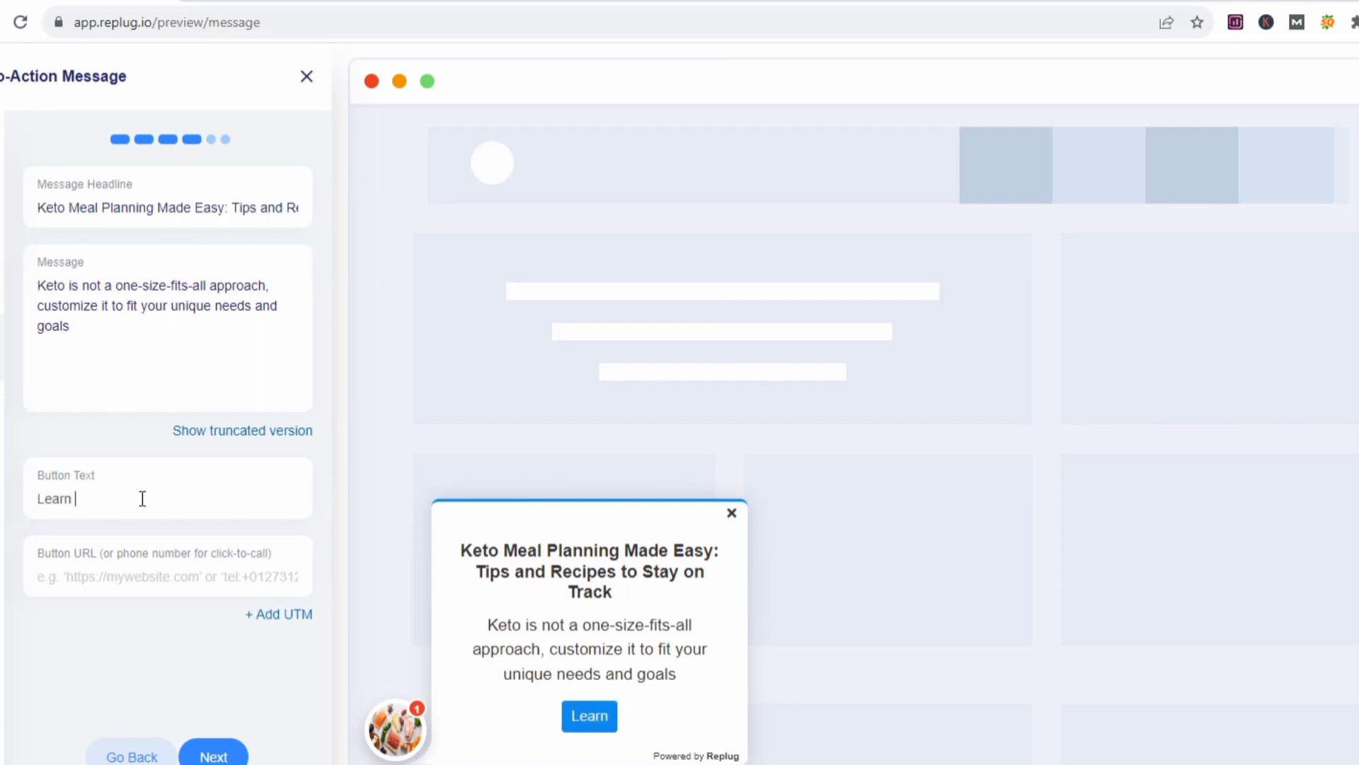
{"action": "type", "text": "More"}
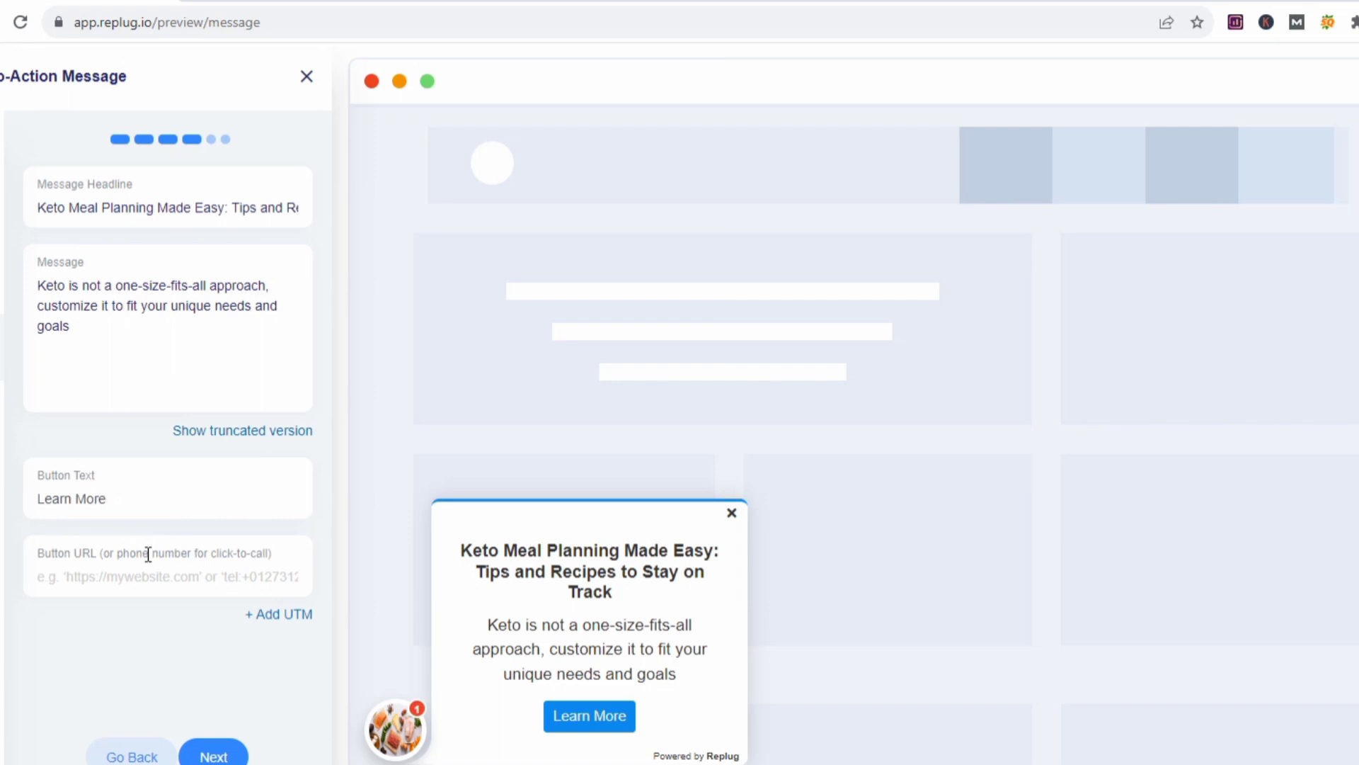
- Set the button URL to the keto offer's Digistore24 promolink and continue to the call-to-action customization
{"action": "left_click", "coordinate": [112, 568]}
{"action": "type", "text": "https://www.digistore24.com/redir/283755/Anup23/"}
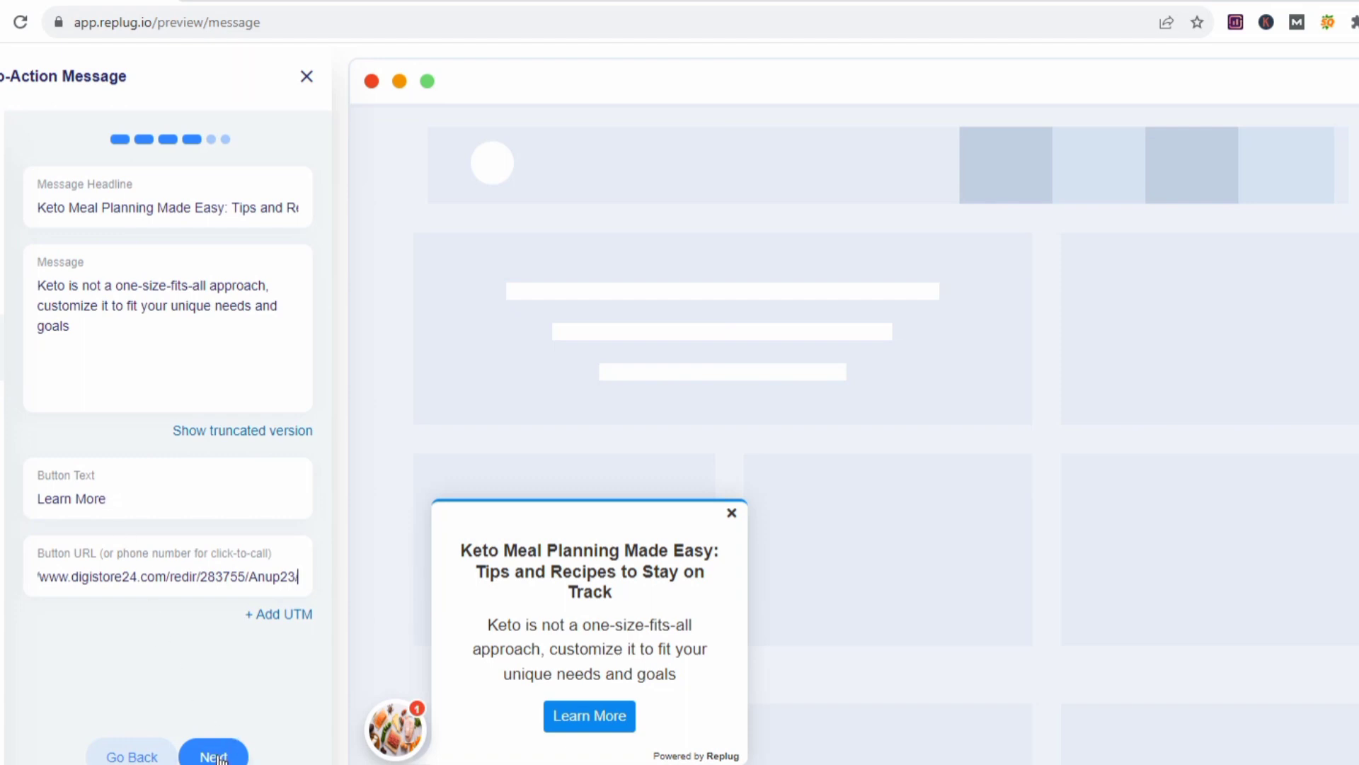
{"action": "left_click", "coordinate": [216, 756]}
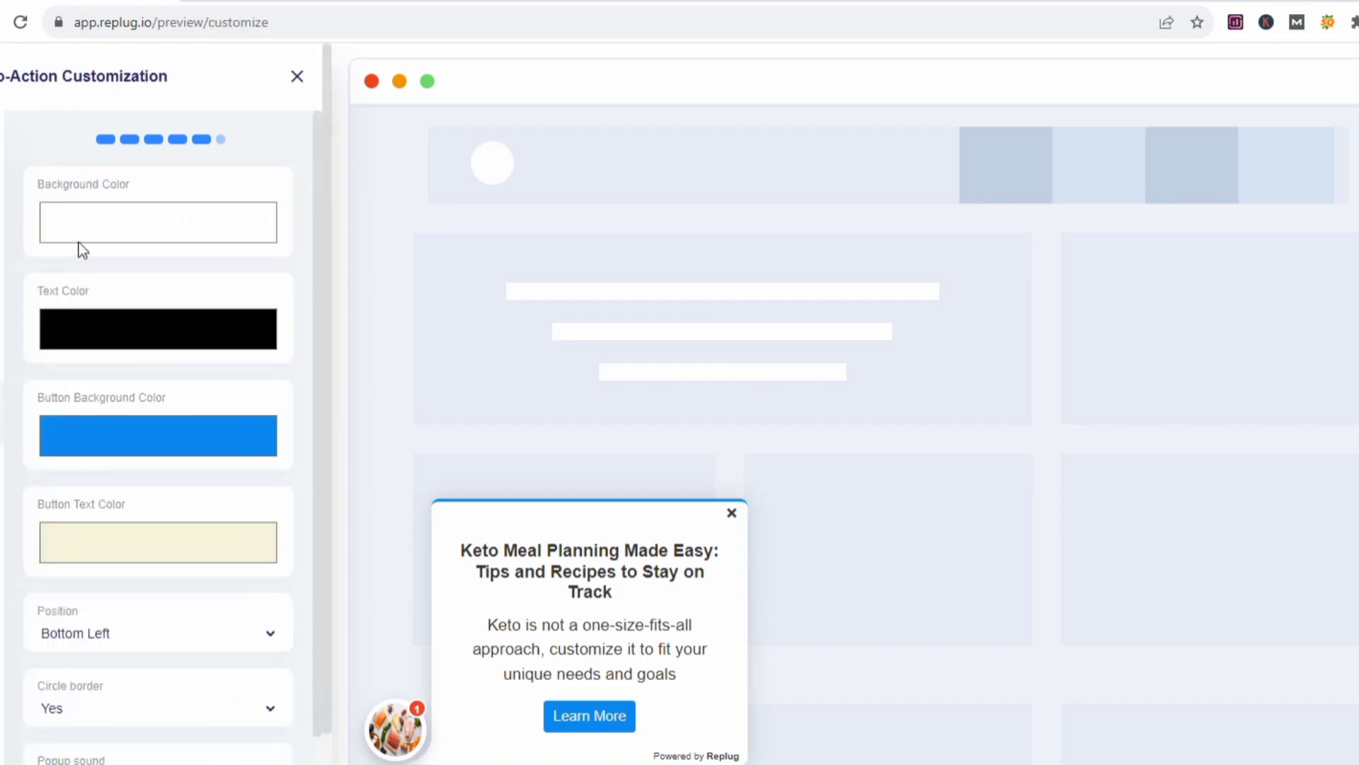
- Set the call-to-action background color to red, RGB 215, 29, 29, and check its HEX notation
{"action": "left_click", "coordinate": [120, 226]}
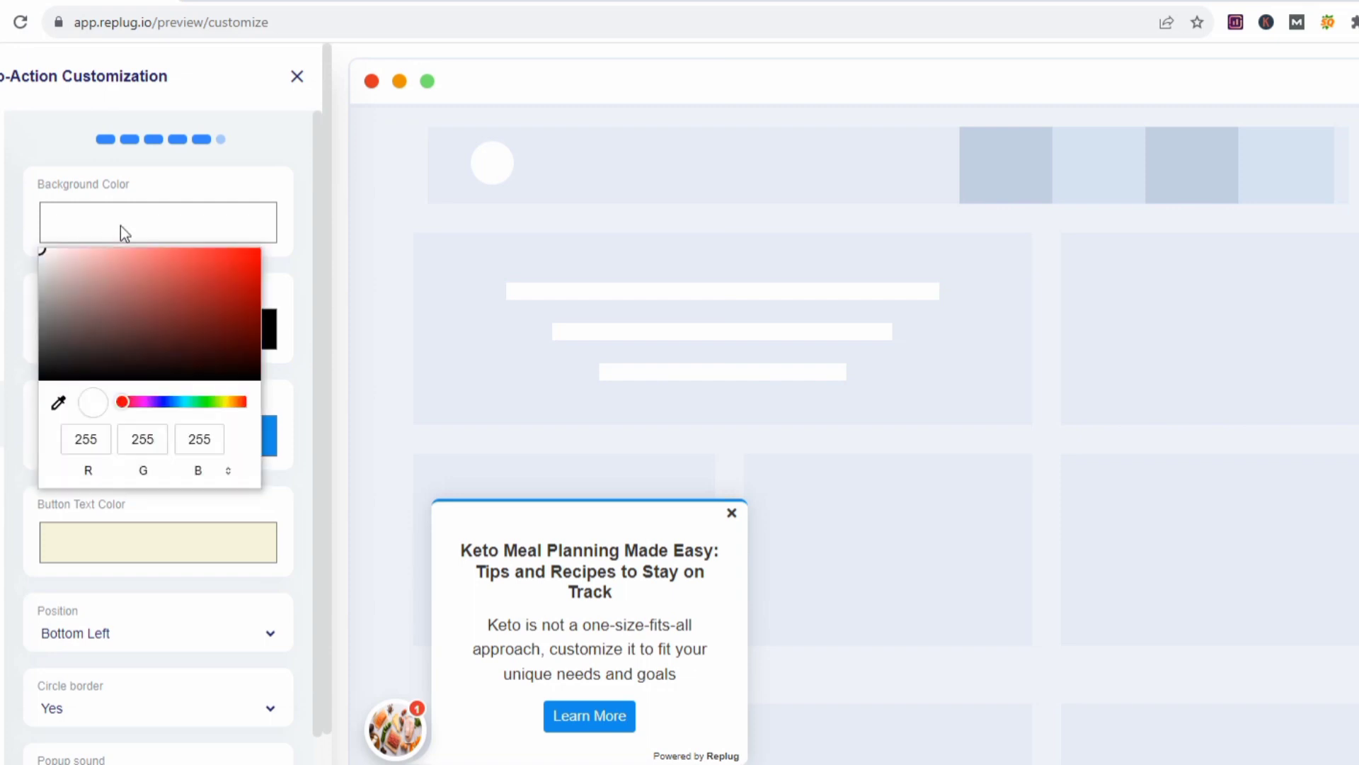
{"action": "left_click", "coordinate": [229, 269]}
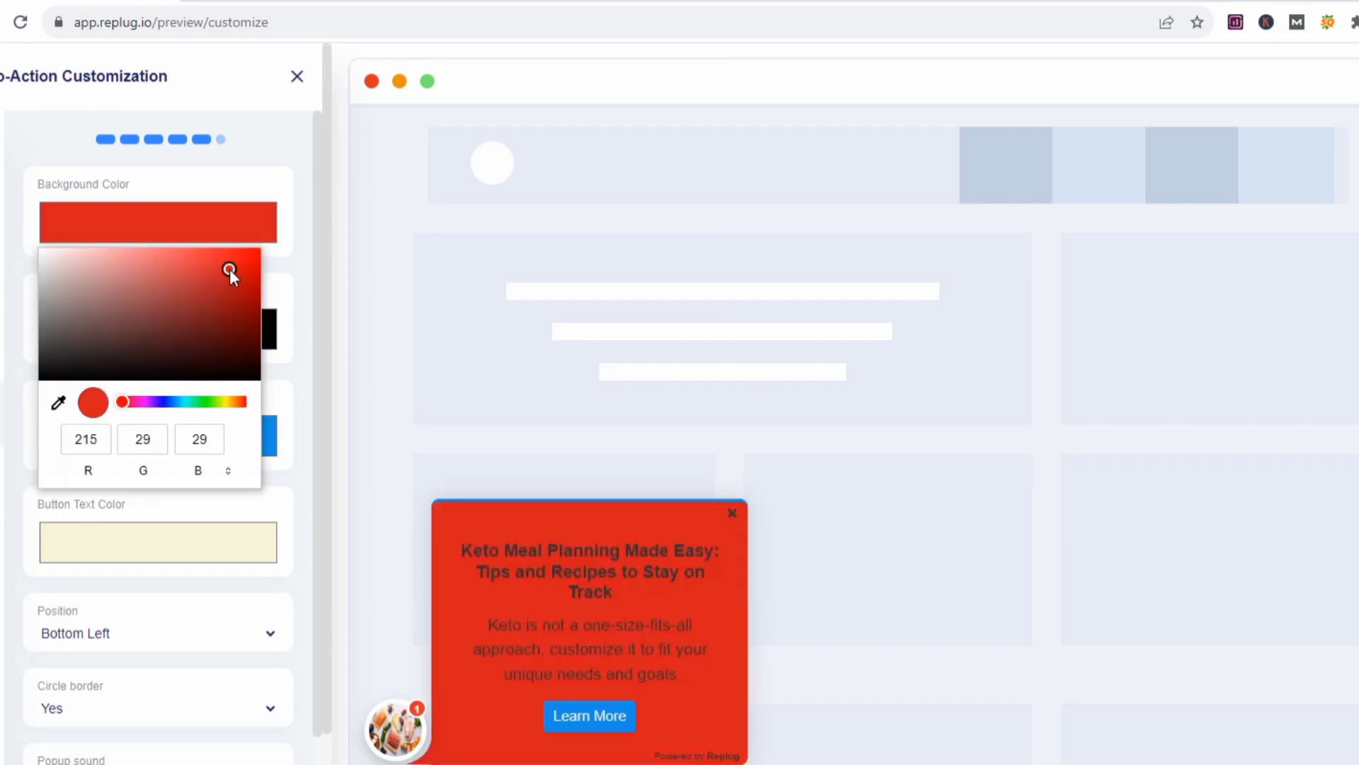
{"action": "left_click", "coordinate": [106, 472]}
{"action": "left_click", "coordinate": [195, 470]}
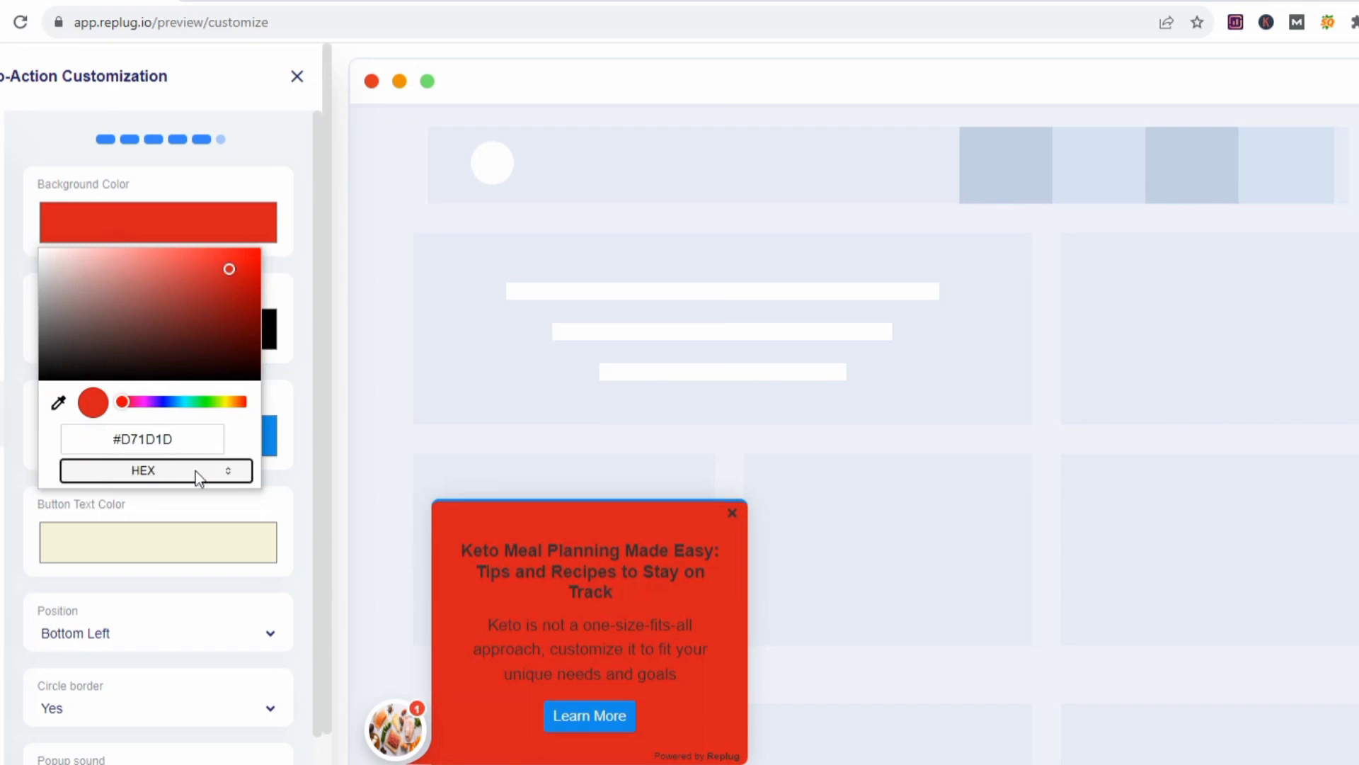
{"action": "left_click", "coordinate": [195, 470]}
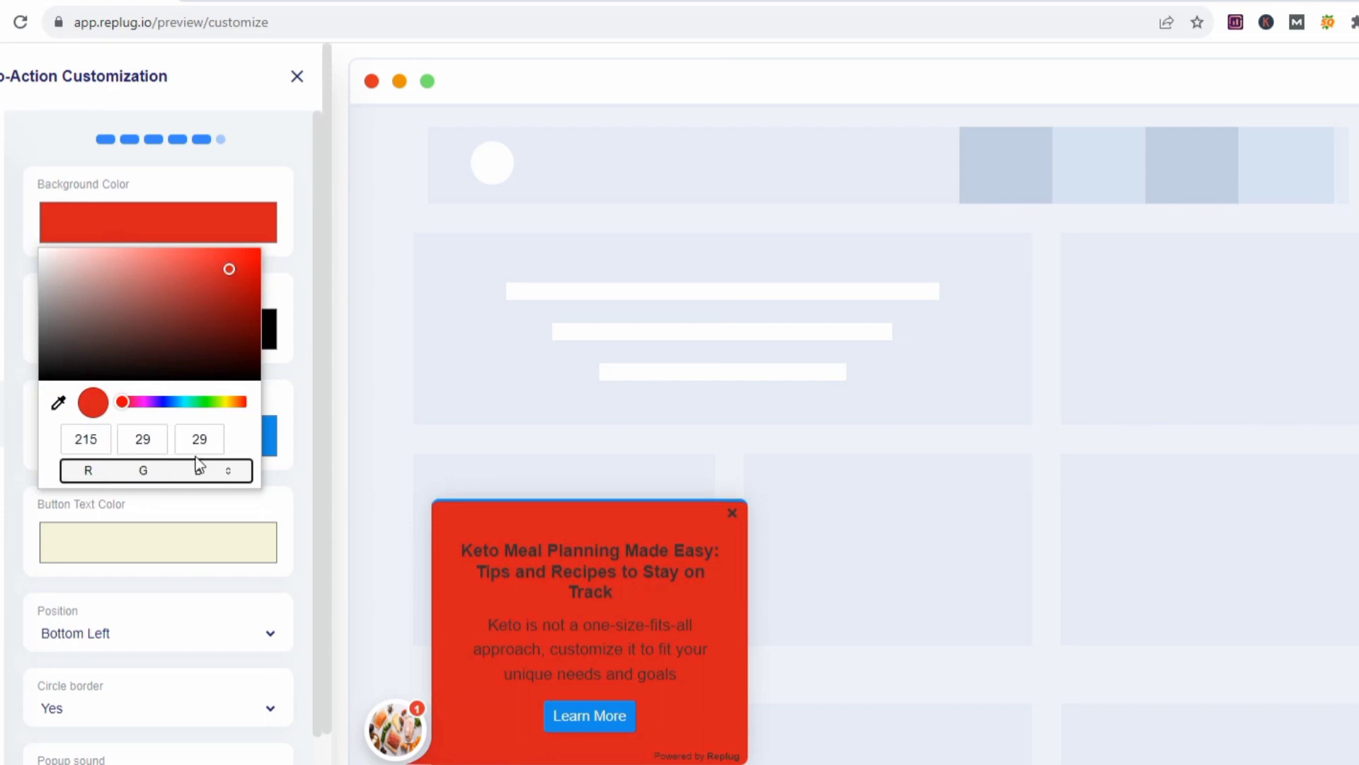
- Set the call-to-action background to light gray, RGB 238, 237, 237, and the button background color to red
{"action": "left_click", "coordinate": [43, 257]}
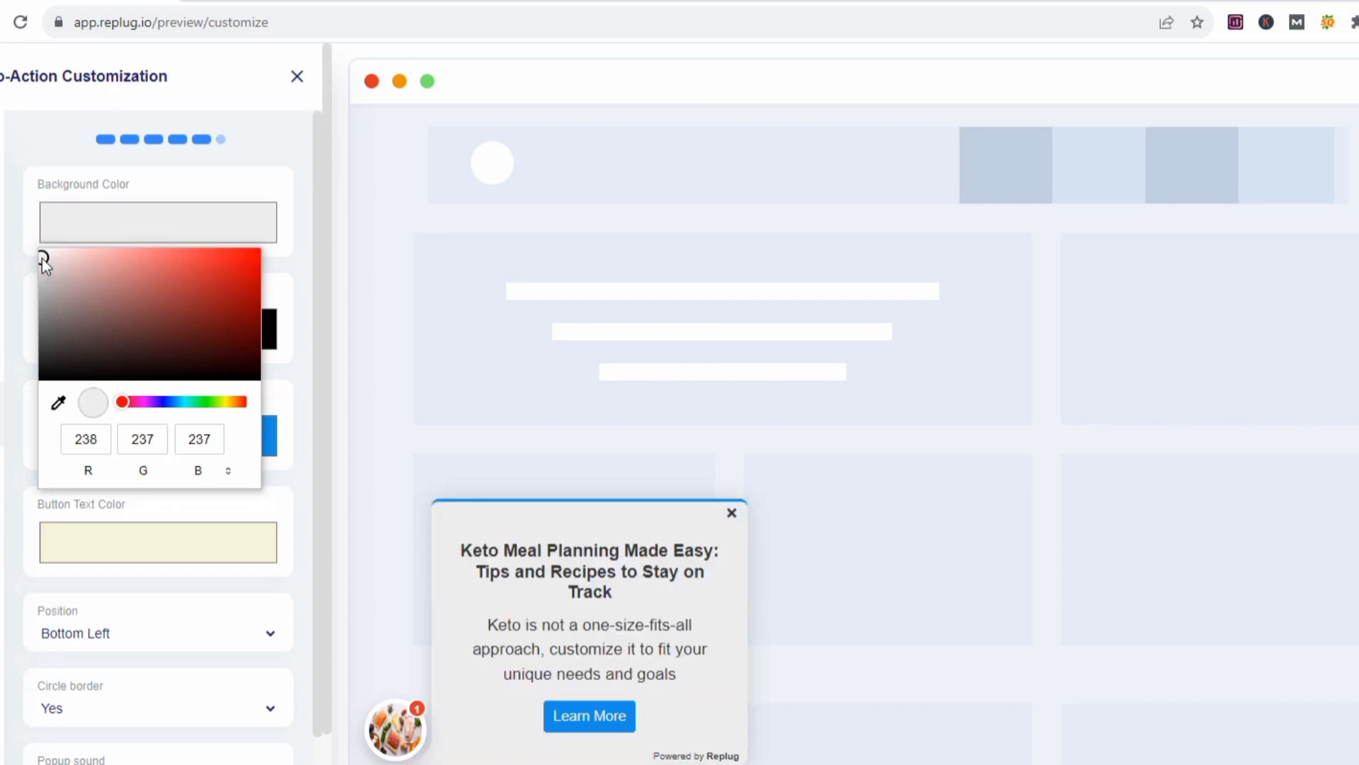
{"action": "left_click", "coordinate": [301, 252]}
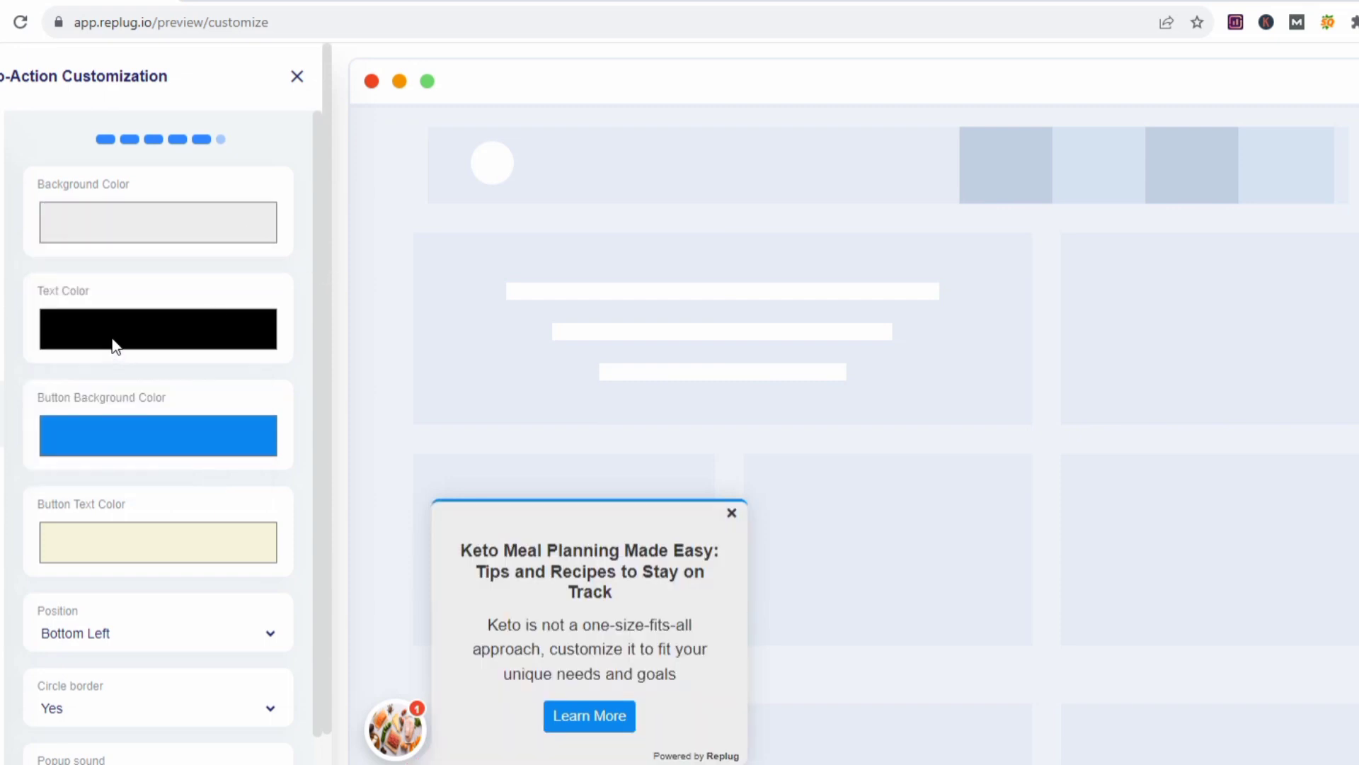
{"action": "left_click", "coordinate": [130, 435]}
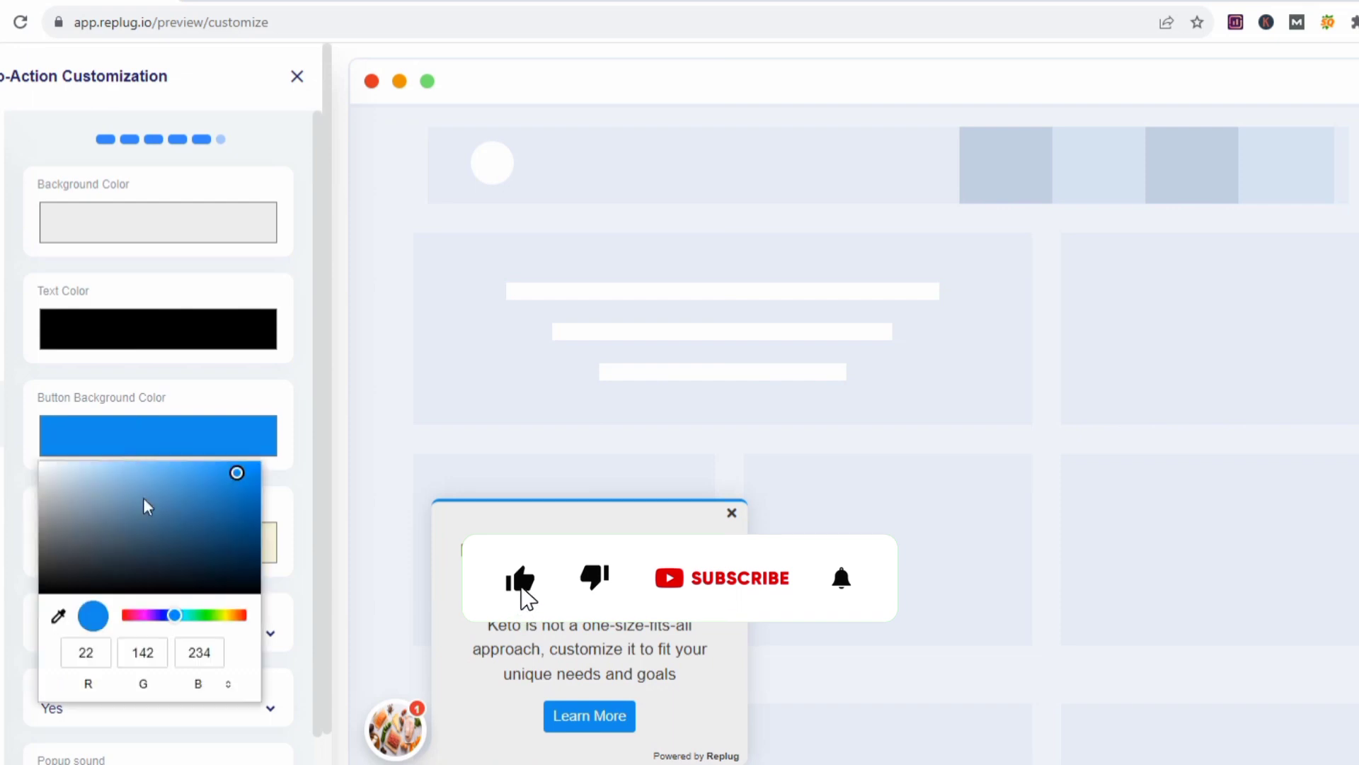
{"action": "left_click", "coordinate": [124, 615]}
{"action": "left_click", "coordinate": [310, 388]}
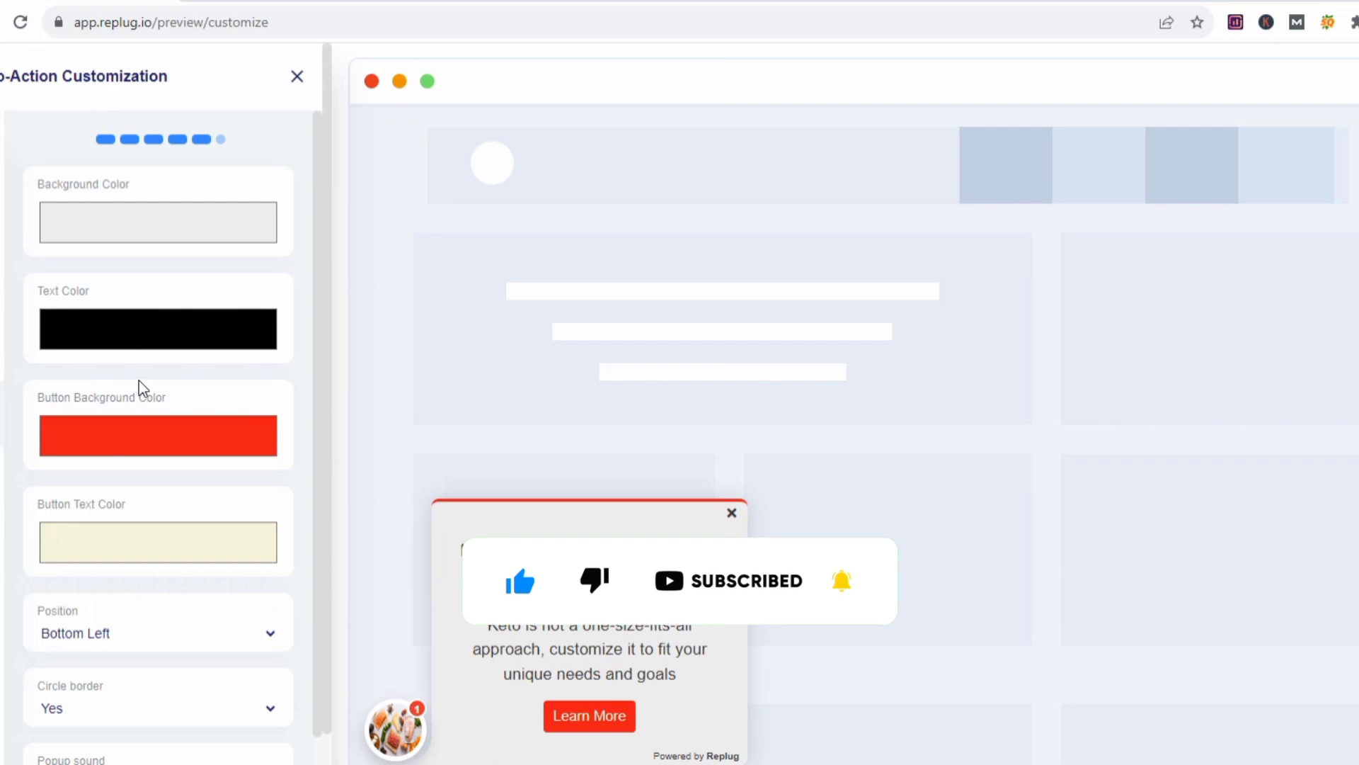
- Continue to the trigger settings, set the call-to-action to appear after 5 seconds, and save the campaign
{"action": "scroll", "coordinate": [138, 380], "scroll_direction": "down", "scroll_amount": 2}
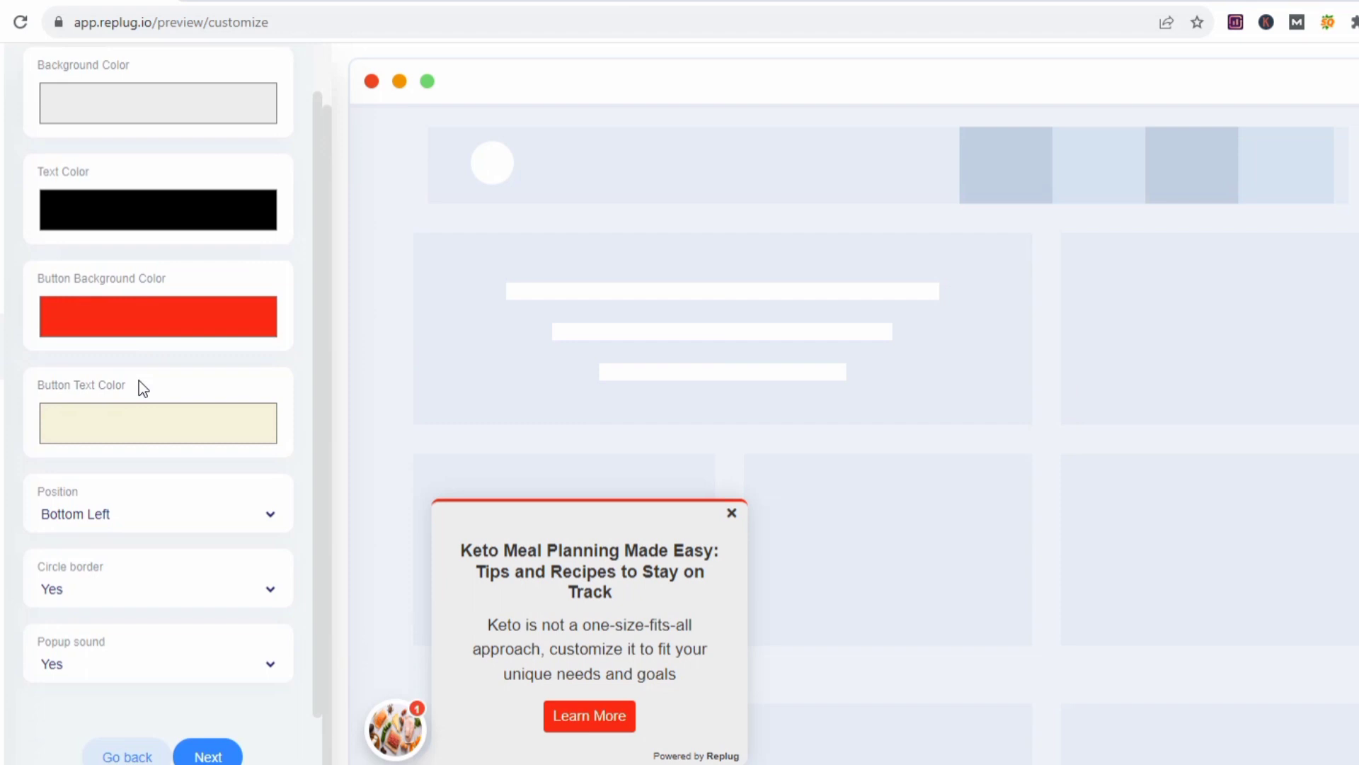
{"action": "left_click", "coordinate": [218, 755]}
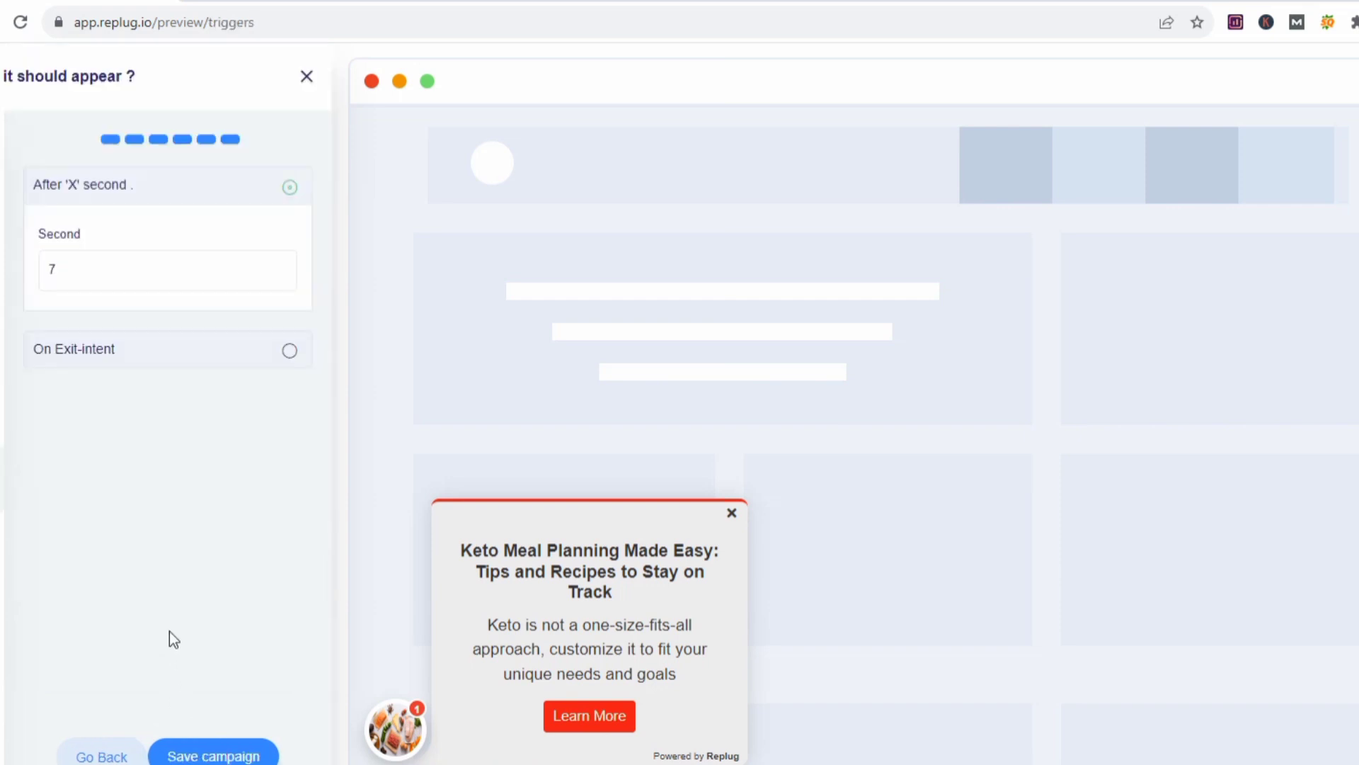
{"action": "left_click", "coordinate": [65, 276]}
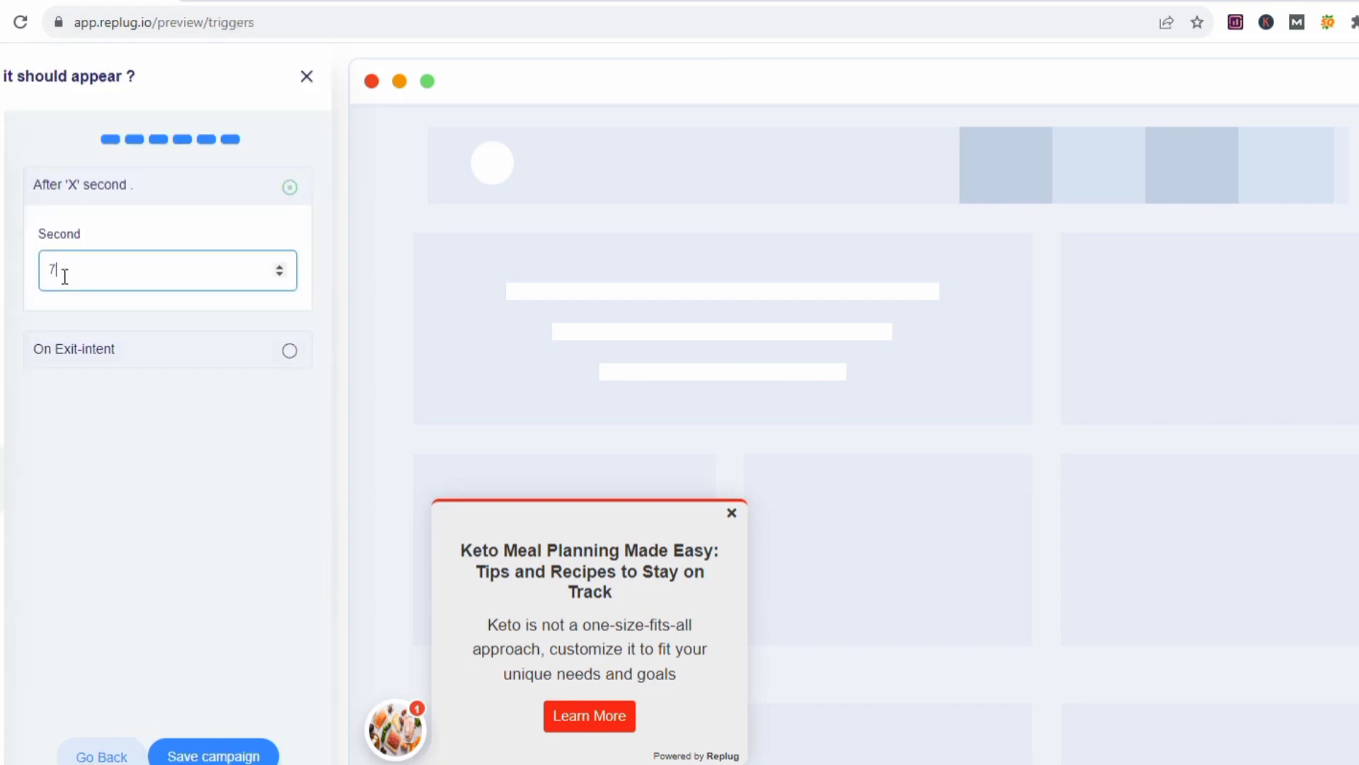
{"action": "key", "text": "BackSpace"}
{"action": "type", "text": "10"}
{"action": "key", "text": "BackSpace"}
{"action": "left_click", "coordinate": [279, 269]}
{"action": "left_click", "coordinate": [279, 269]}
{"action": "left_click", "coordinate": [280, 269]}
{"action": "left_click", "coordinate": [280, 269]}
{"action": "left_click", "coordinate": [145, 319]}
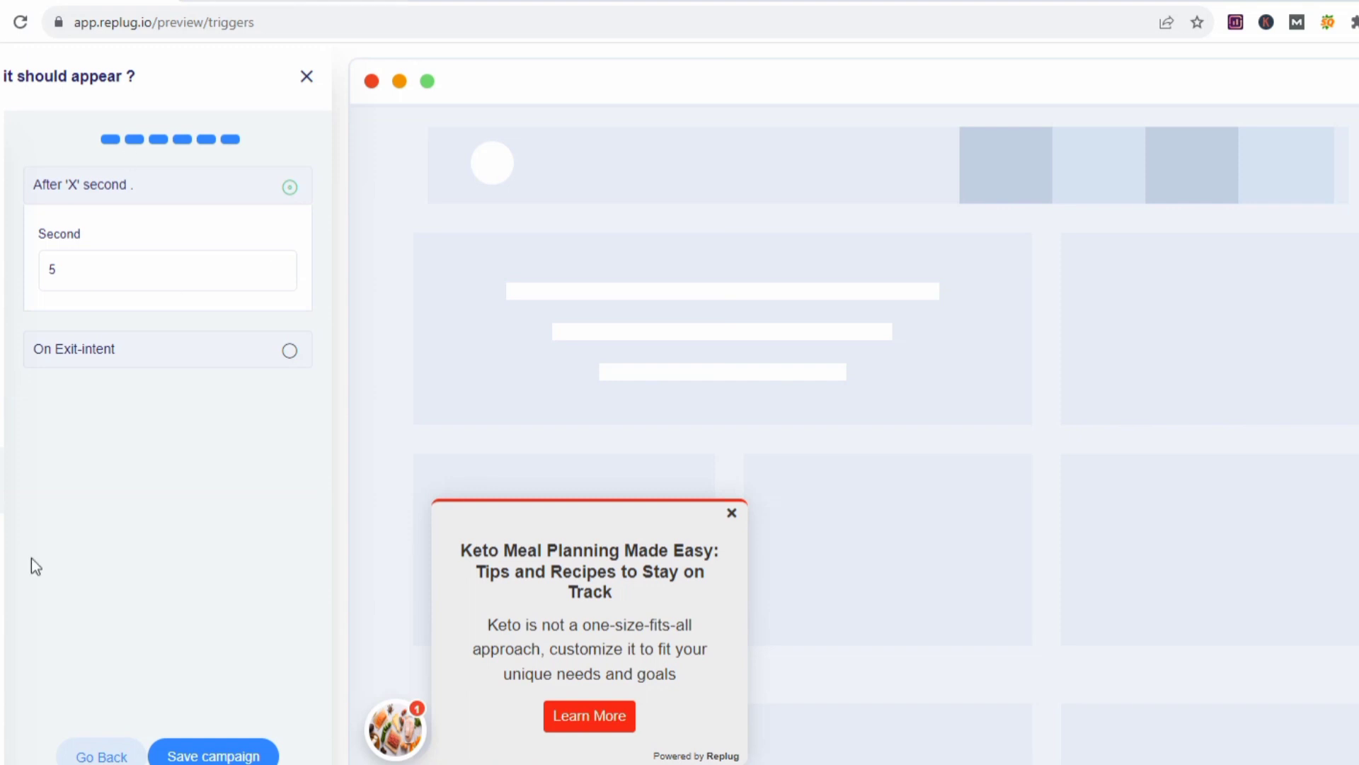
{"action": "left_click", "coordinate": [184, 755]}
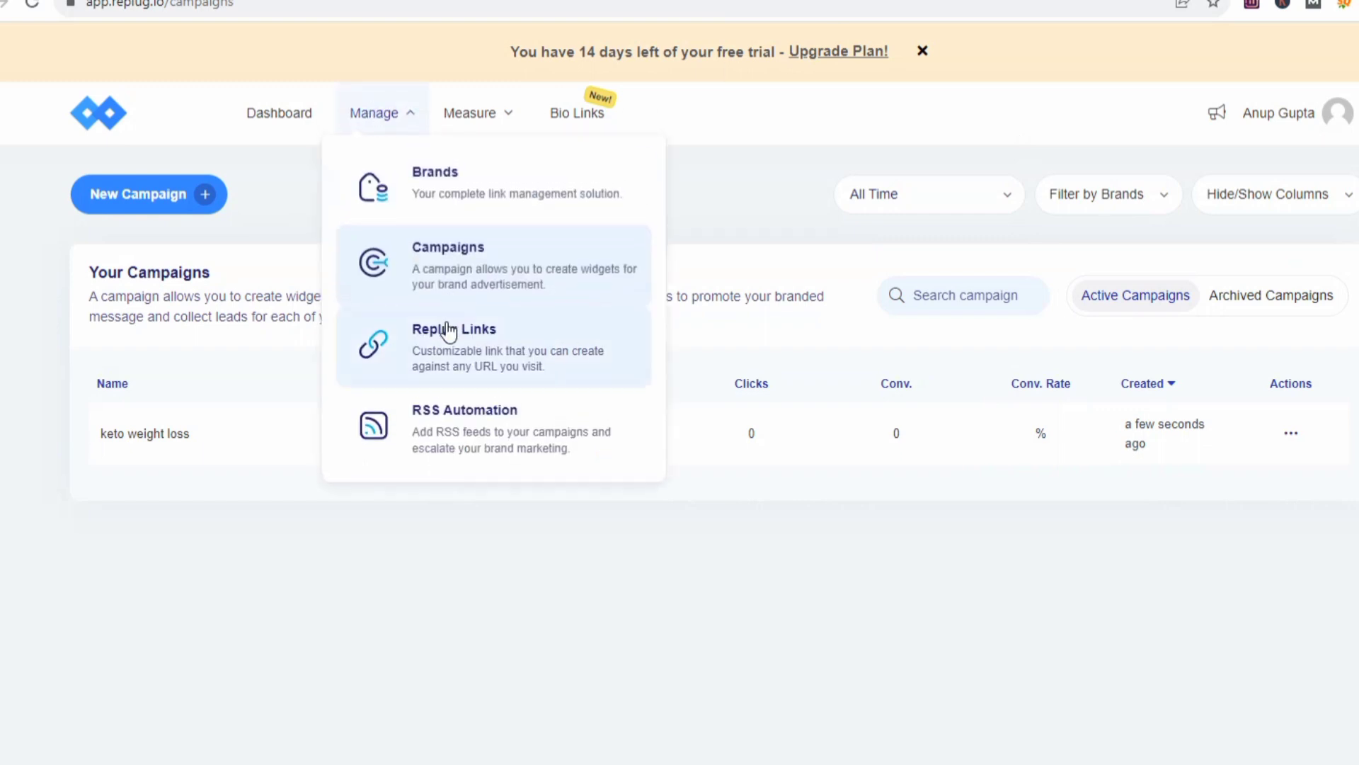
- Start a new Replug link and assign it to the "keto weight loss" campaign
{"action": "left_click", "coordinate": [337, 274]}
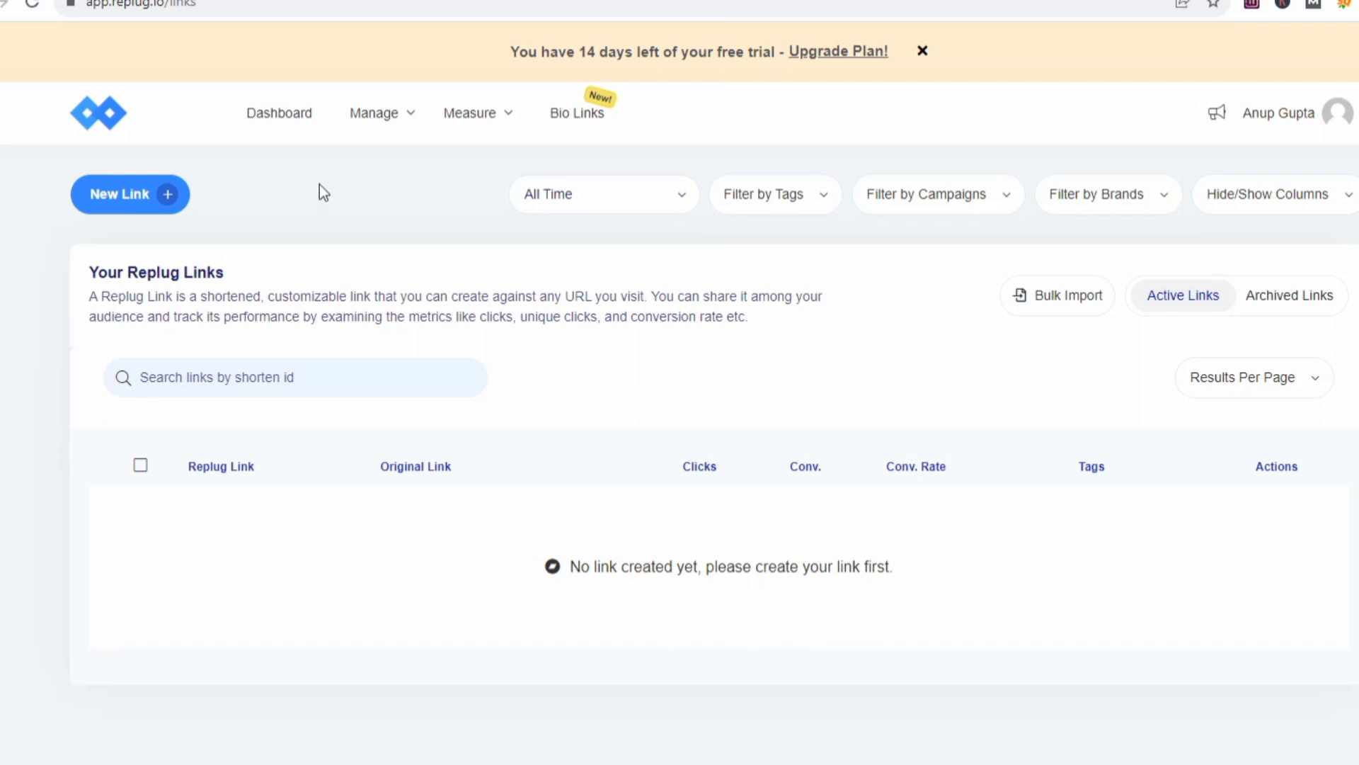
{"action": "left_click", "coordinate": [117, 197]}
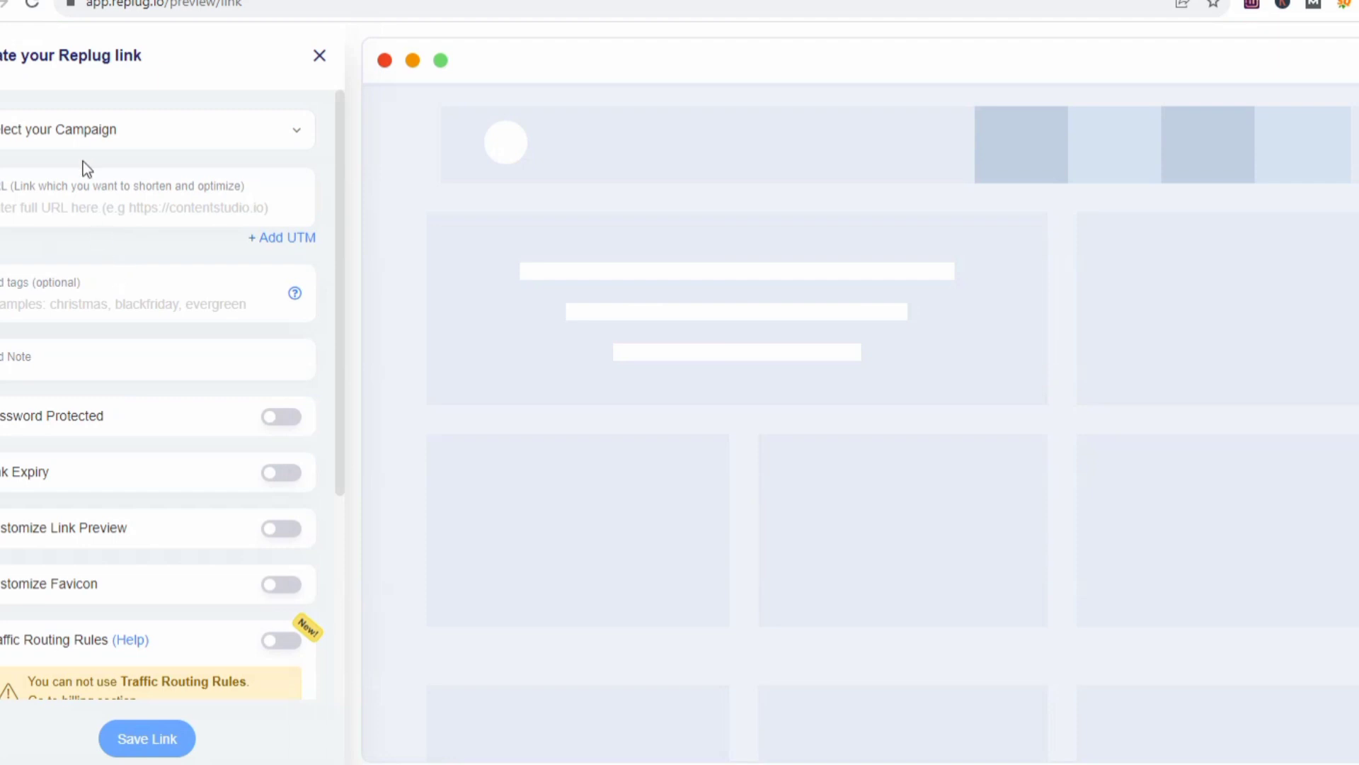
{"action": "left_click", "coordinate": [54, 135]}
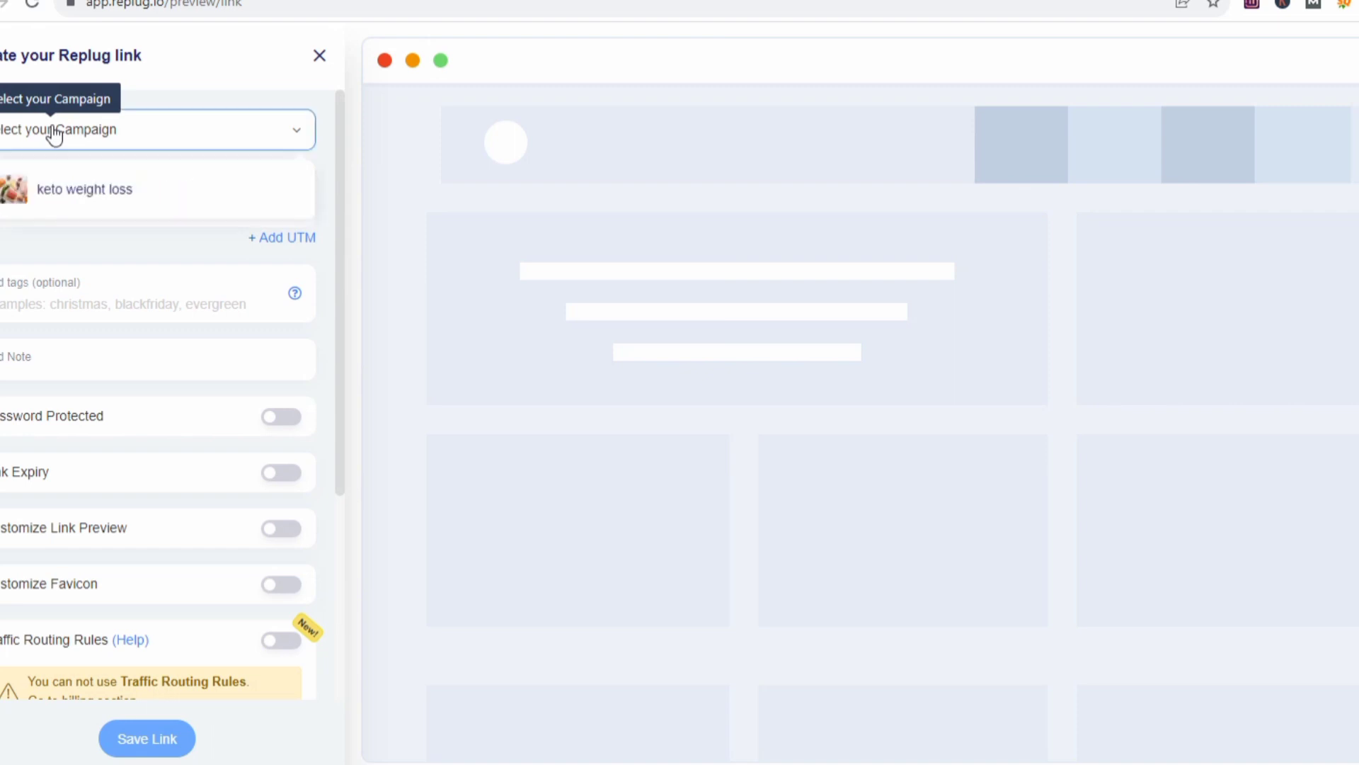
{"action": "left_click", "coordinate": [83, 197]}
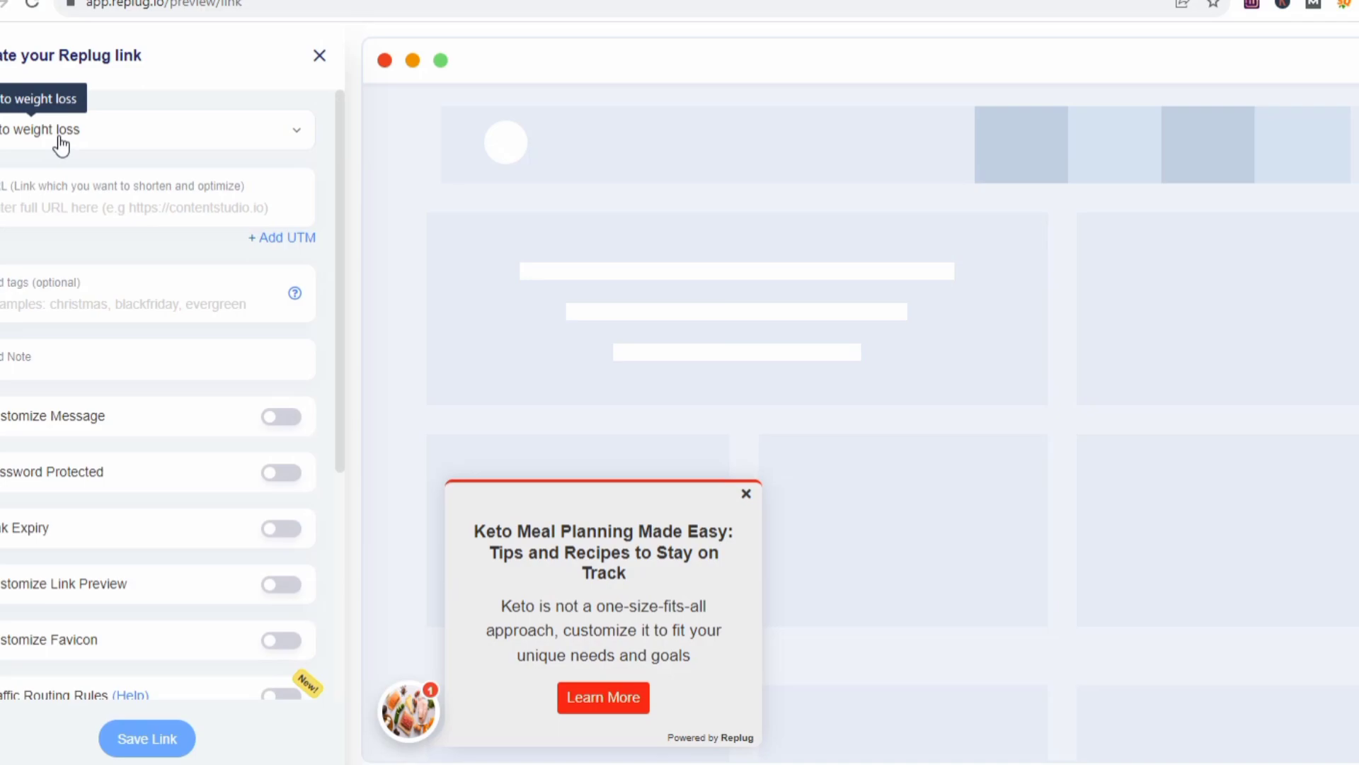
- Copy the SingleCare article address singlecare.com/blog/does-keto-diet-work/ and use it as the URL to shorten for the new link
{"action": "left_click", "coordinate": [801, 3]}
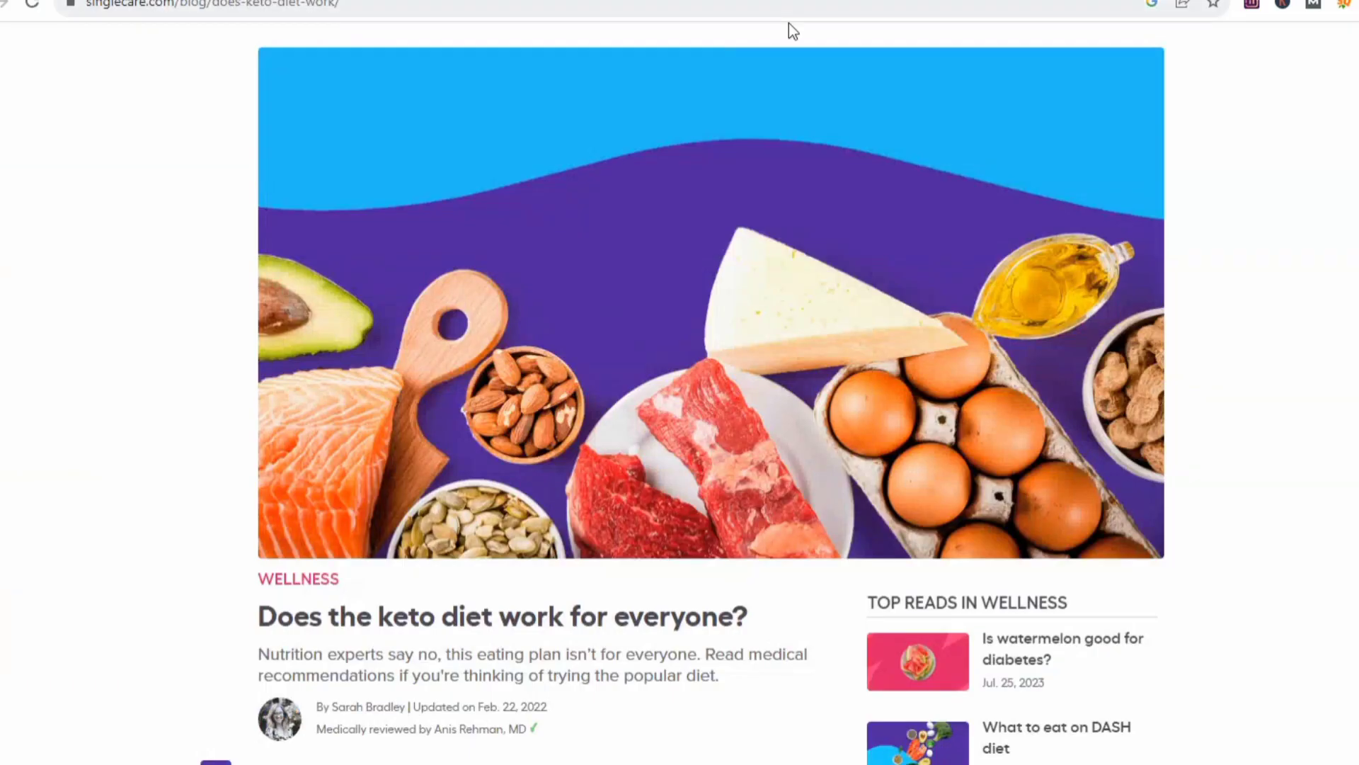
{"action": "left_click", "coordinate": [701, 7]}
{"action": "key", "text": "ctrl+c"}
{"action": "key", "text": "ctrl+Tab"}
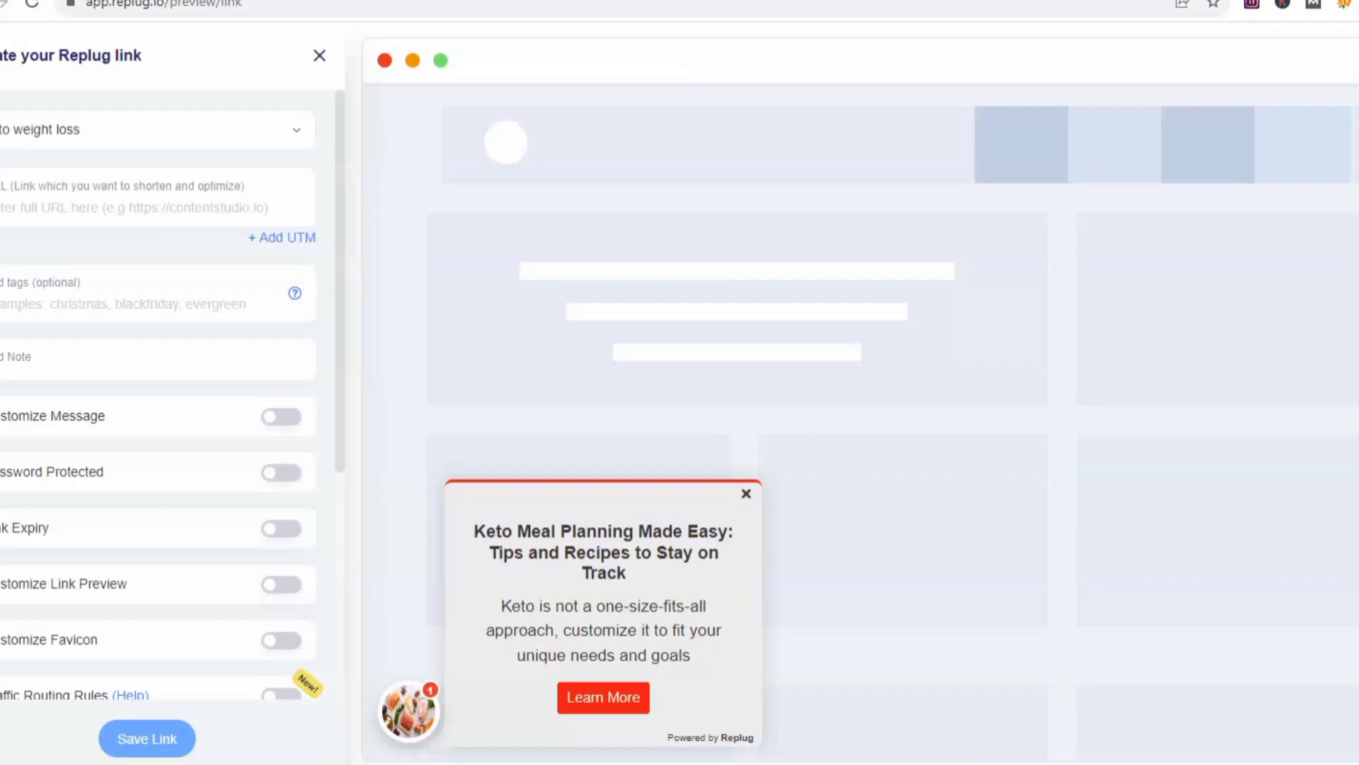
{"action": "left_click", "coordinate": [51, 205]}
{"action": "key", "text": "ctrl+v"}
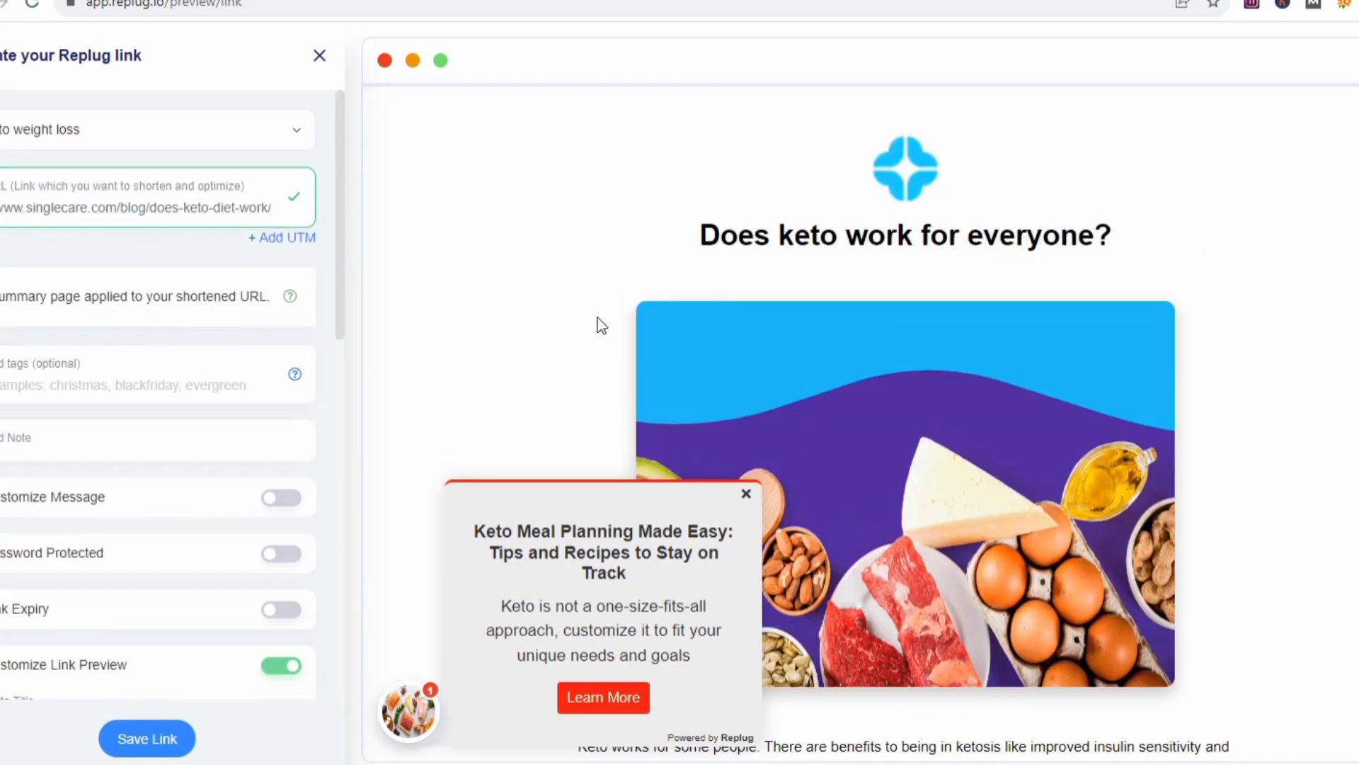
- Review the article preview with the call-to-action popup and save the Replug link
{"action": "scroll", "coordinate": [968, 351], "scroll_direction": "down", "scroll_amount": 2}
{"action": "scroll", "coordinate": [969, 351], "scroll_direction": "up", "scroll_amount": 1}
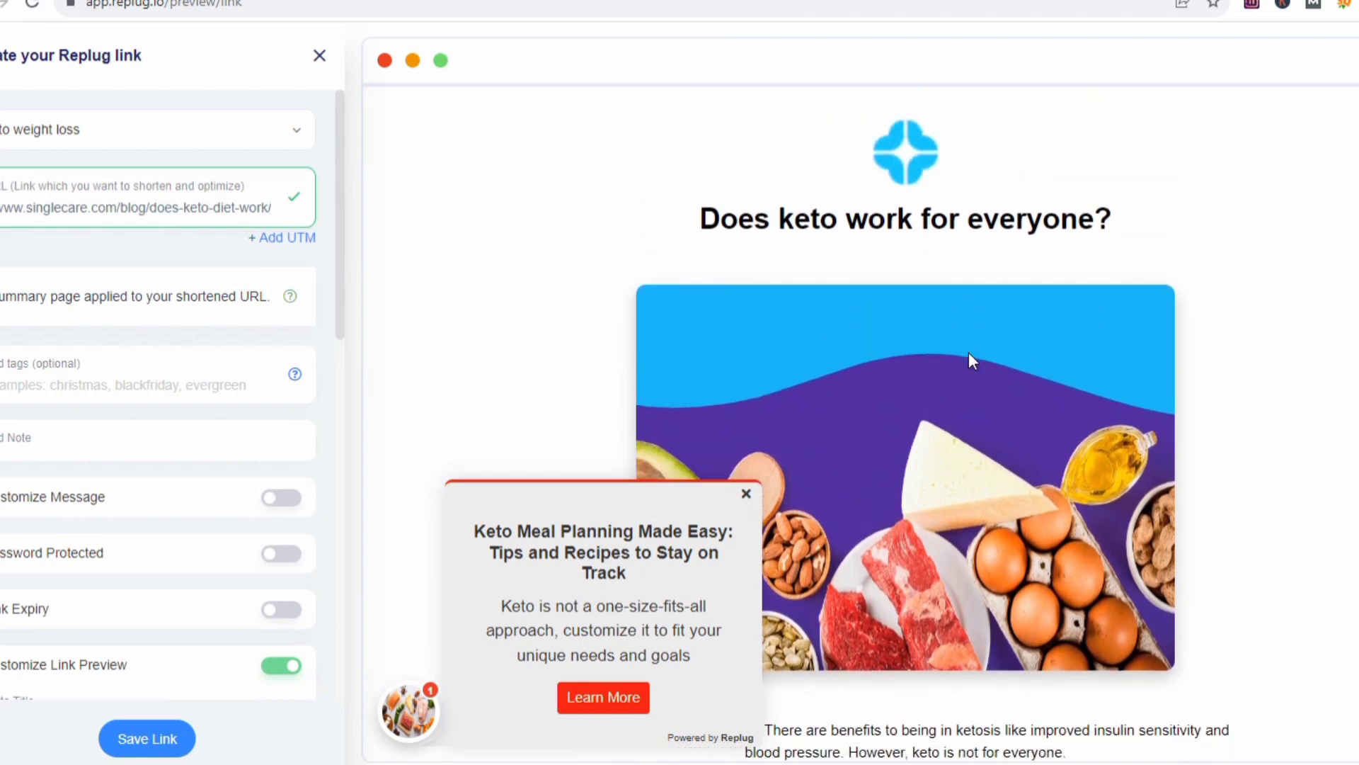
{"action": "scroll", "coordinate": [968, 351], "scroll_direction": "down", "scroll_amount": 2}
{"action": "scroll", "coordinate": [968, 351], "scroll_direction": "up", "scroll_amount": 2}
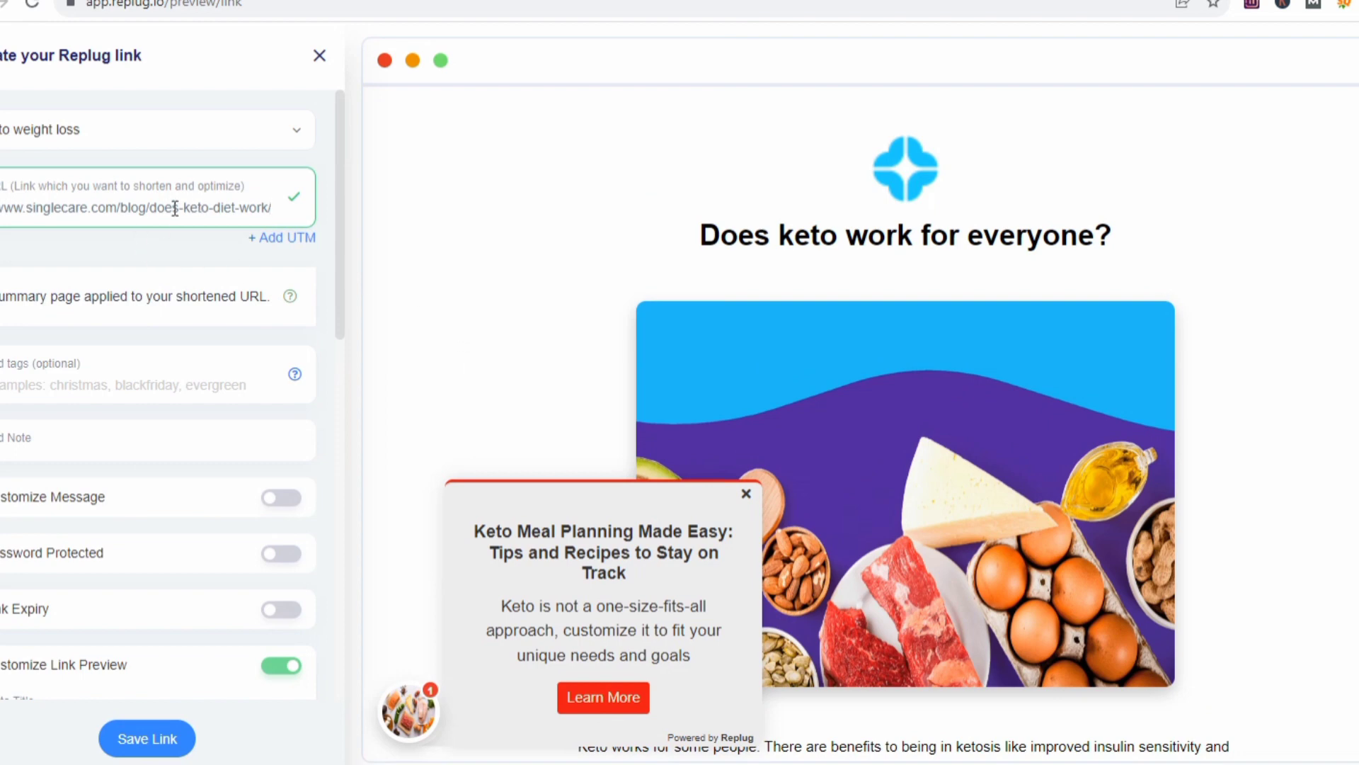
{"action": "scroll", "coordinate": [536, 255], "scroll_direction": "down", "scroll_amount": 2}
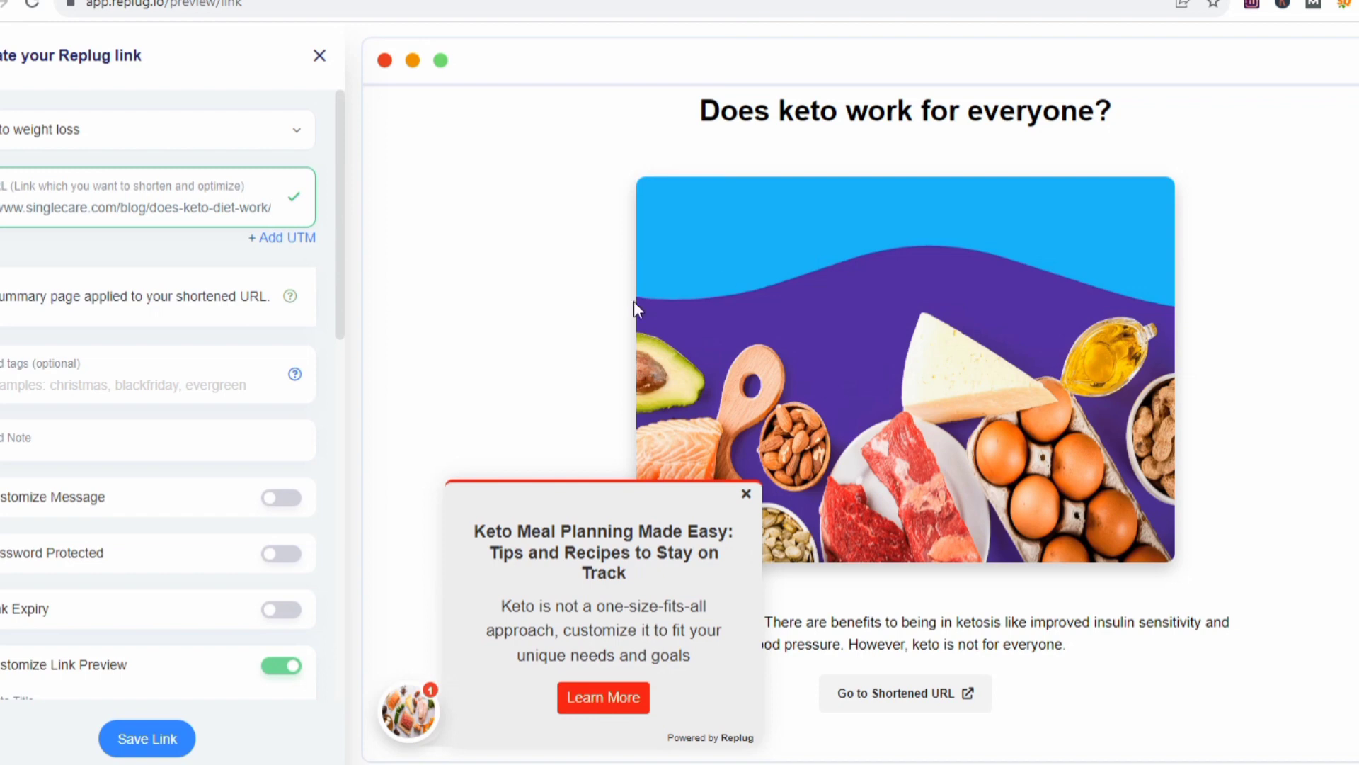
{"action": "left_click", "coordinate": [143, 742]}
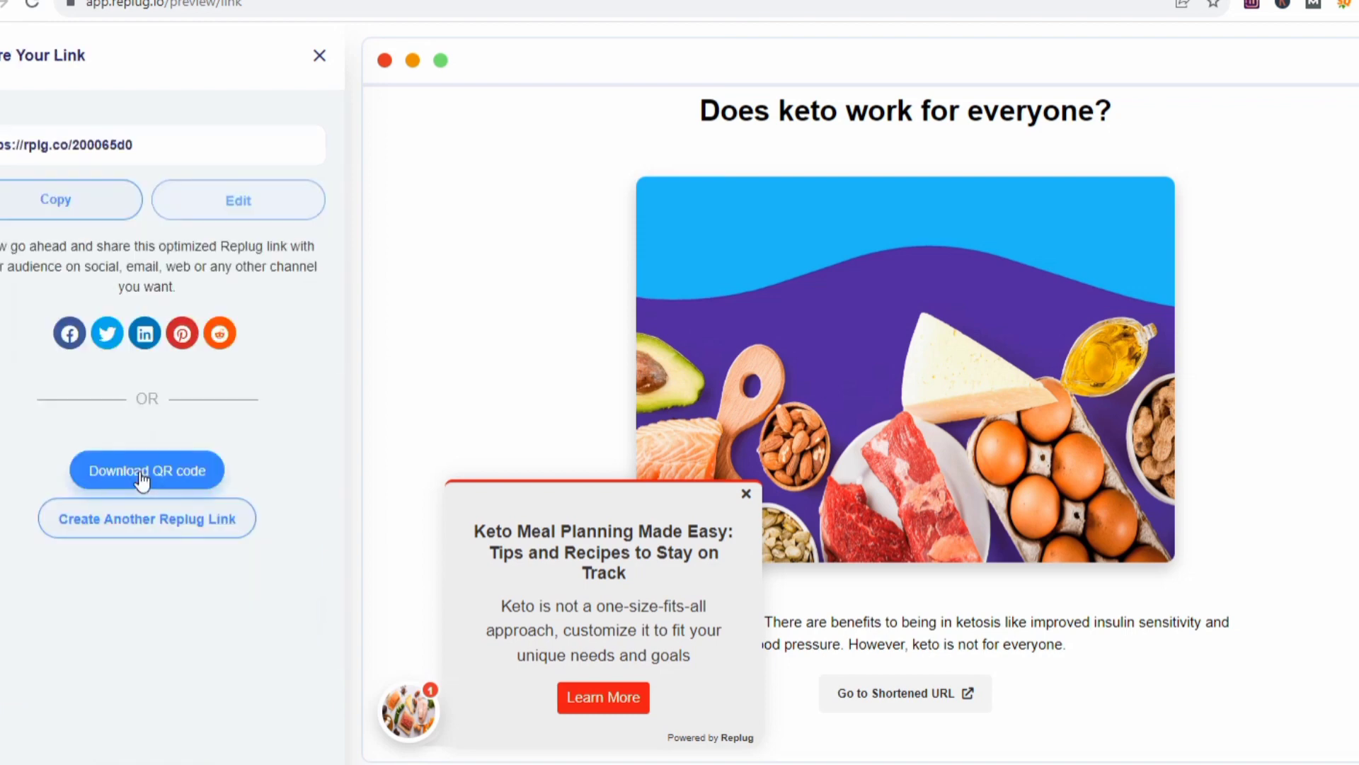
- Copy the shortened Replug link and open it in a new browser tab
{"action": "left_click", "coordinate": [57, 202]}
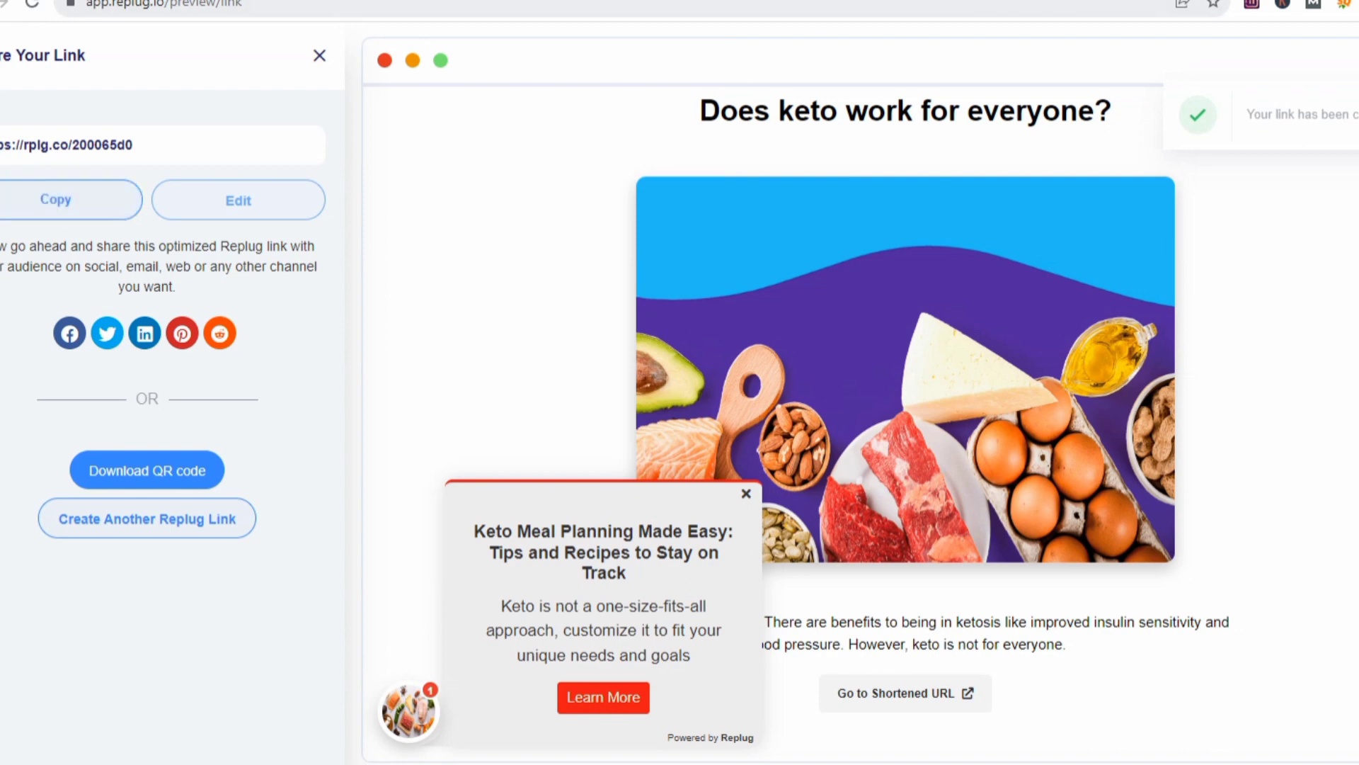
{"action": "key", "text": "ctrl+t"}
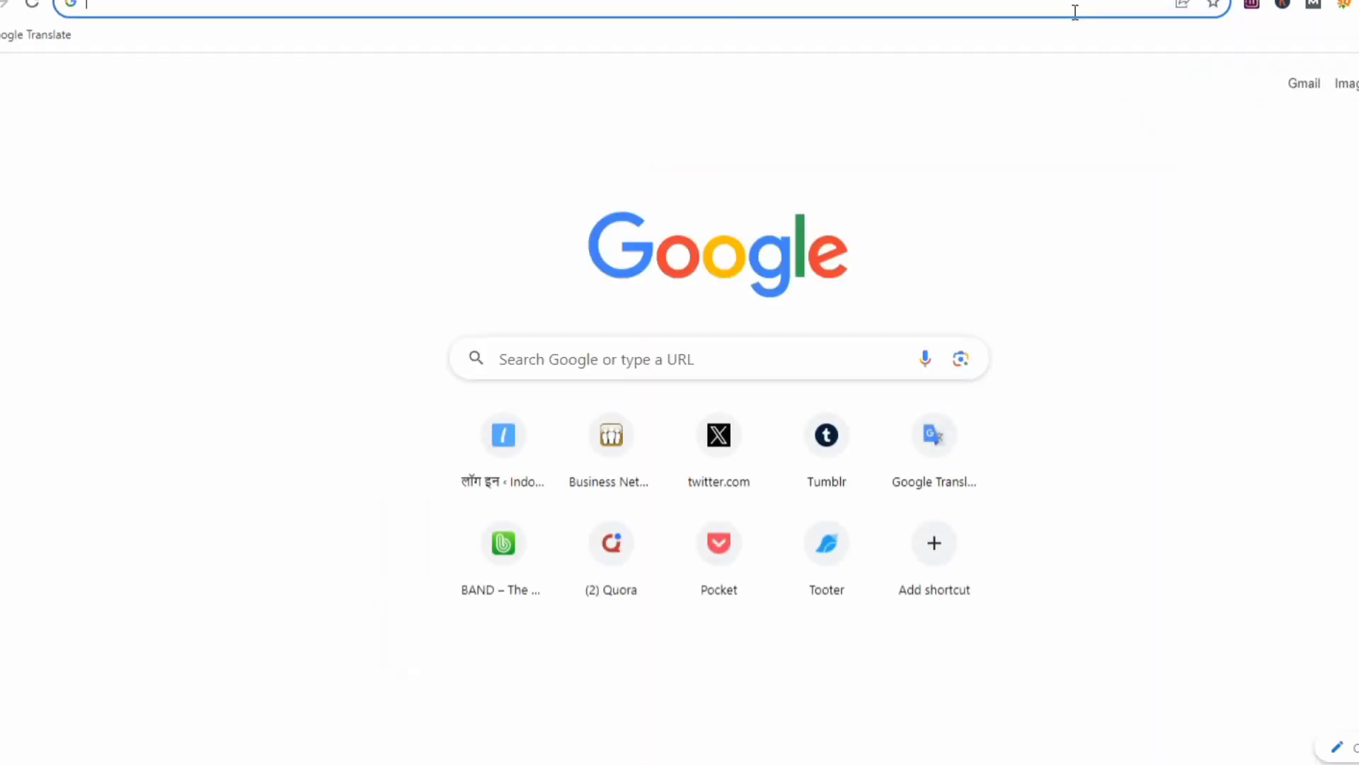
{"action": "key", "text": "ctrl+v"}
{"action": "key", "text": "Return"}
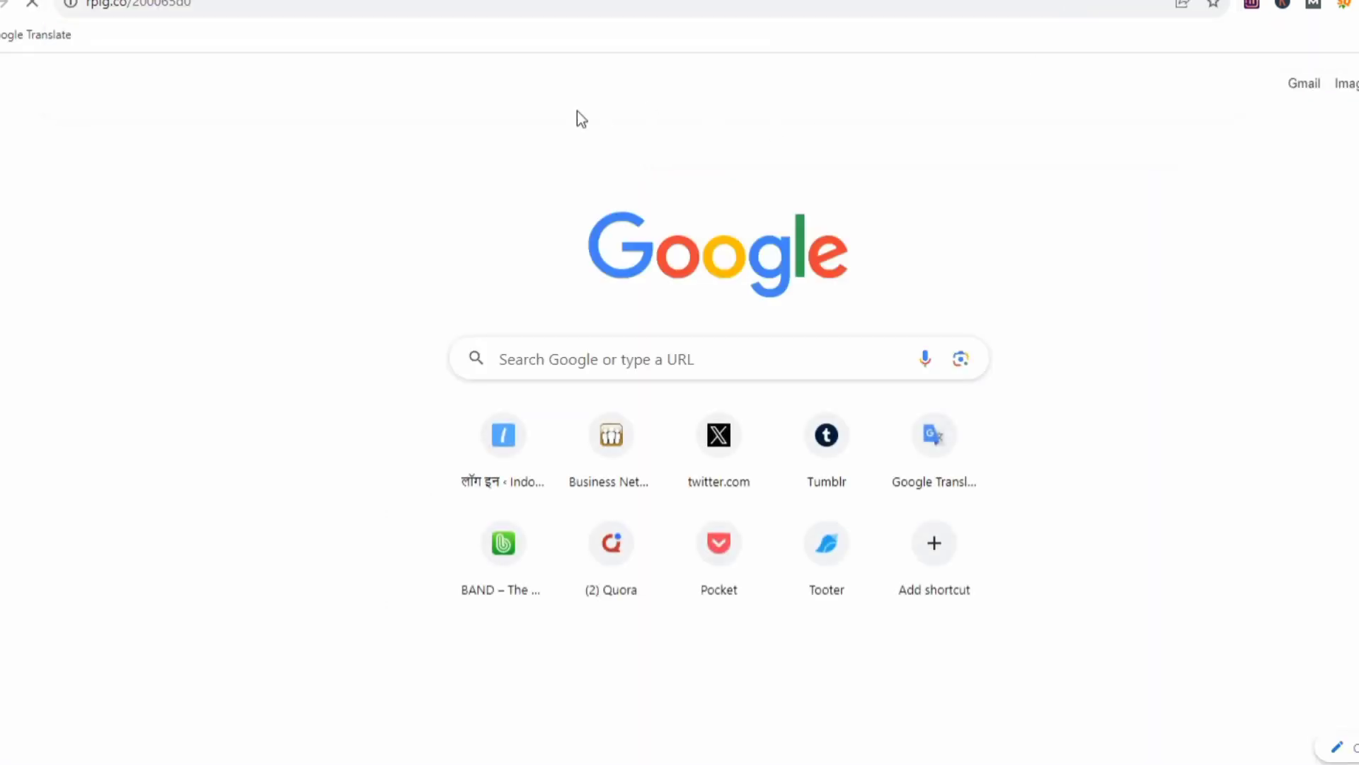